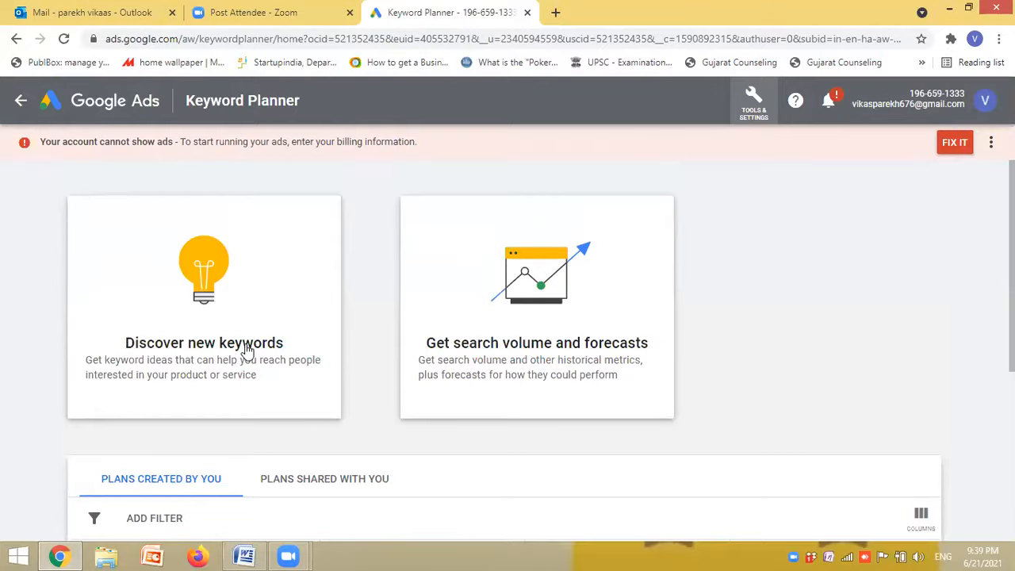
# - Start discovering new keywords with "best package for kashmir" and get the results
pyautogui.click(319, 325)
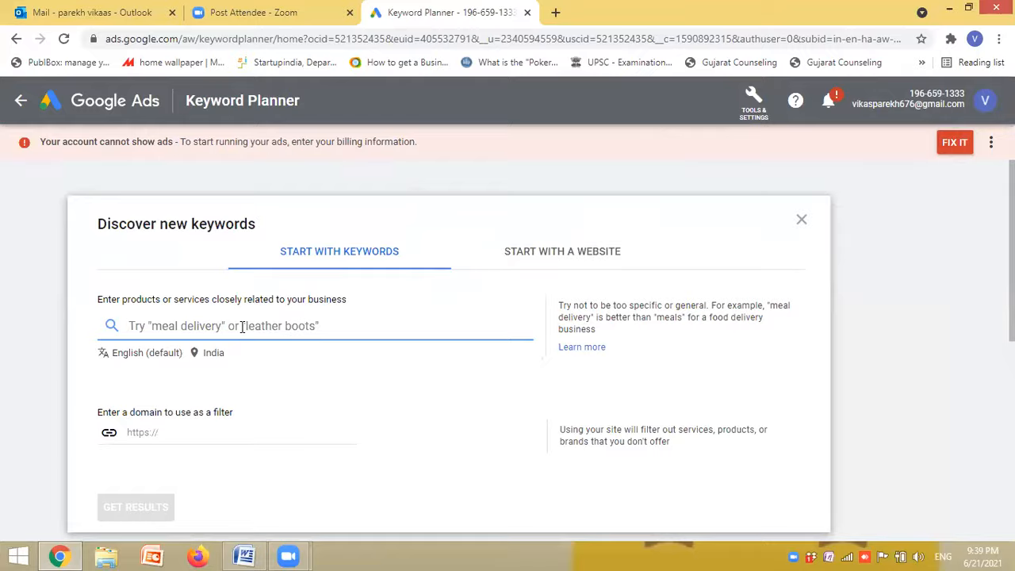
pyautogui.write('best packahe')
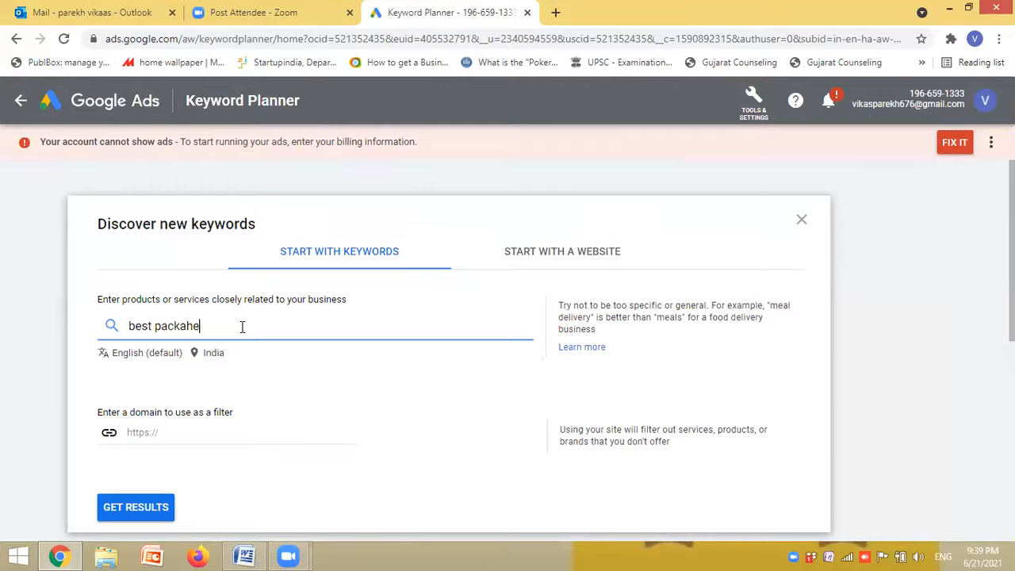
pyautogui.press('BackSpace')
pyautogui.press('BackSpace')
pyautogui.write('ashmir')
pyautogui.press('Return')
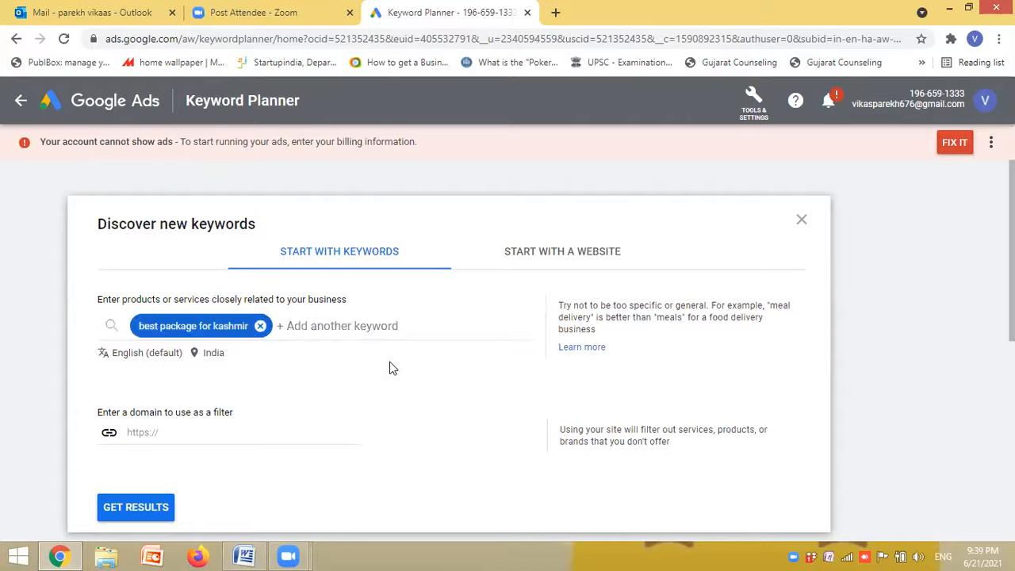
pyautogui.click(141, 509)
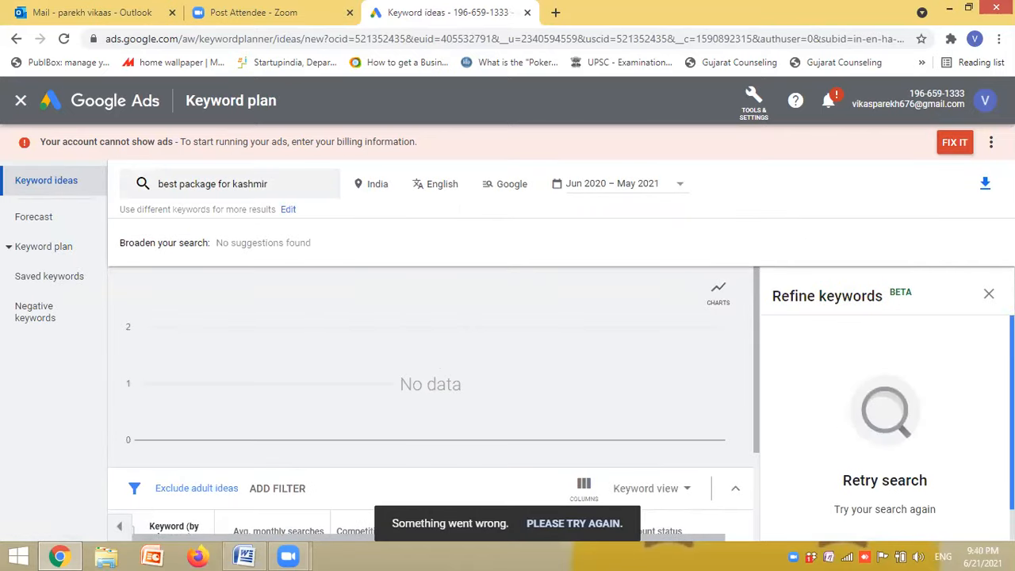
# - Close the keyword refinement pane and review the targeted location settings
pyautogui.scroll(-1, 981, 349)
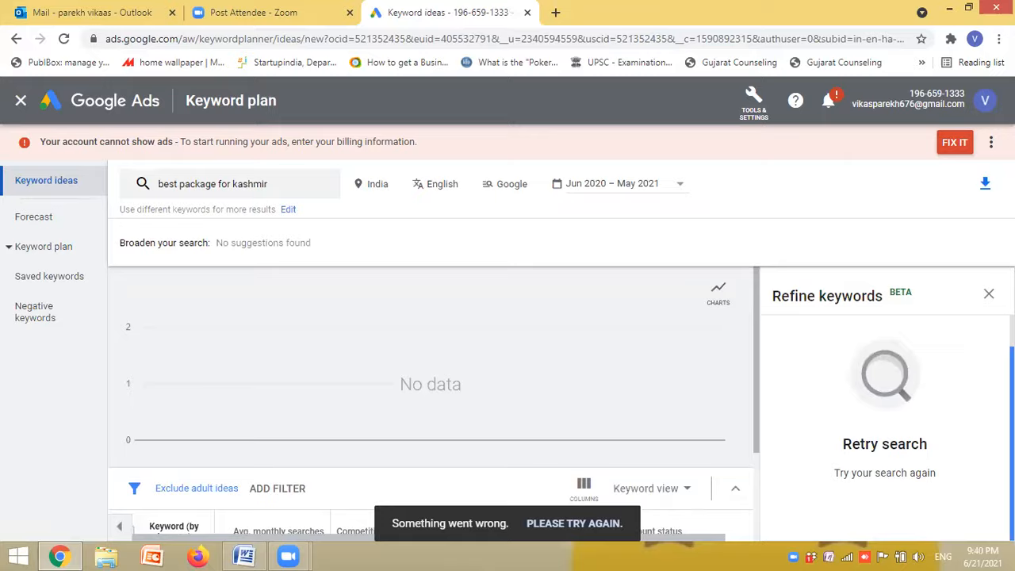
pyautogui.click(989, 298)
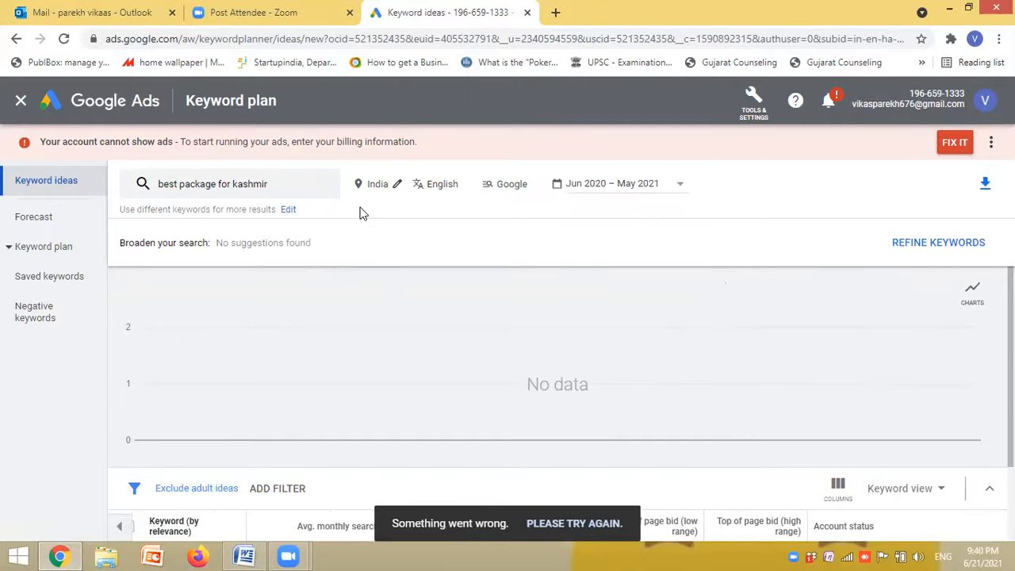
pyautogui.click(372, 185)
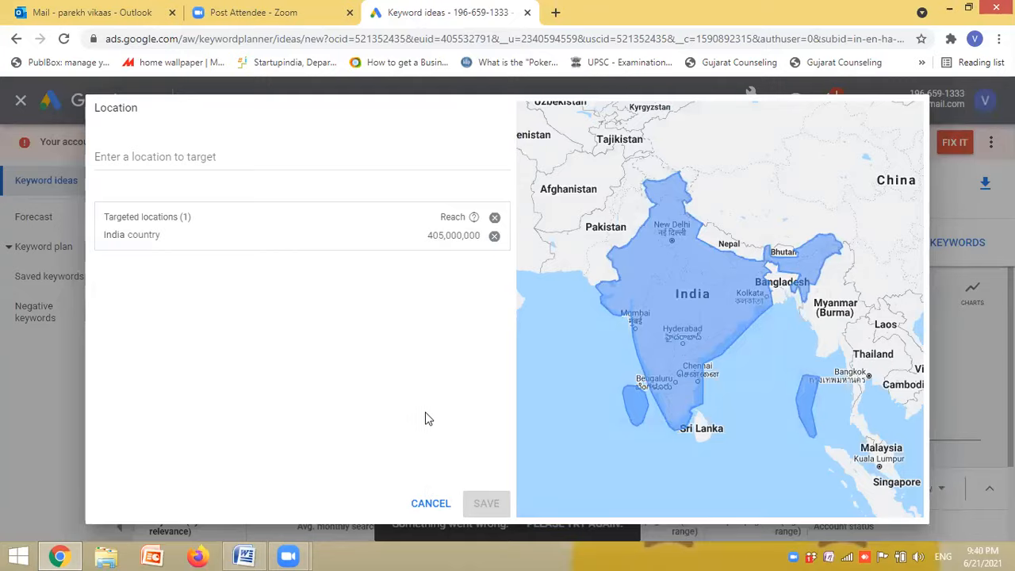
pyautogui.click(422, 503)
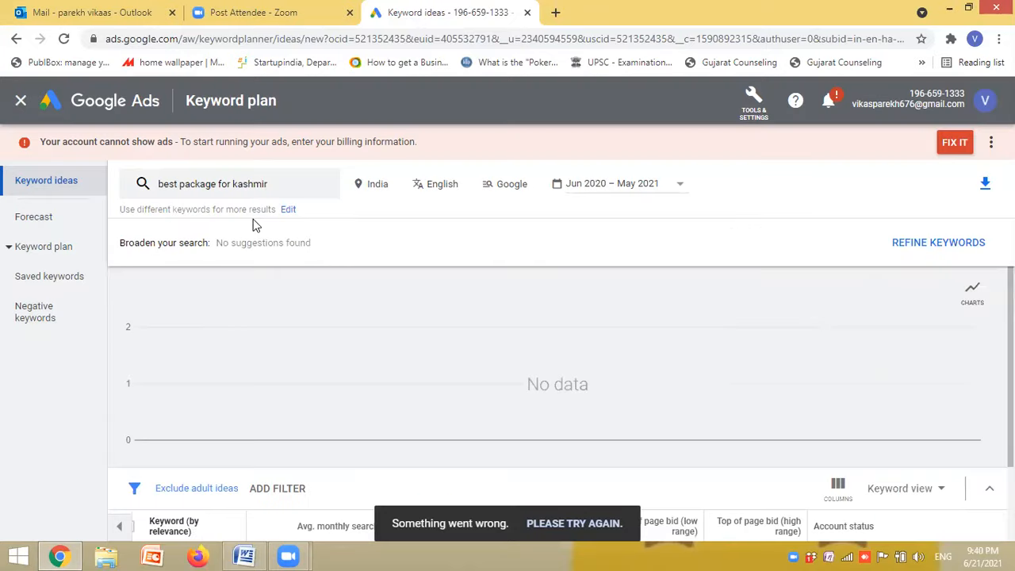
# - Replace the searched keyword with "best package for goa" and get the keyword ideas
pyautogui.click(267, 190)
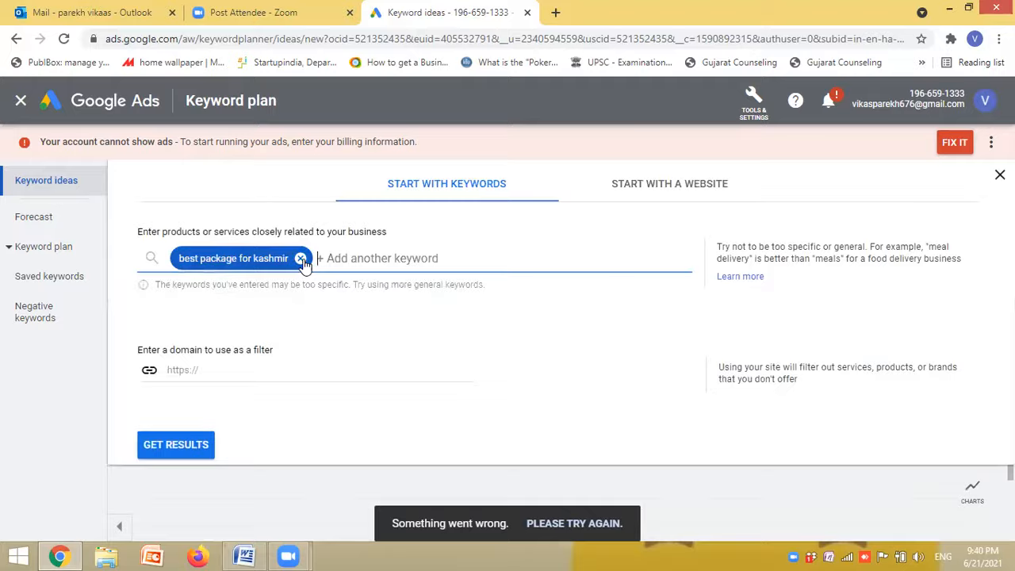
pyautogui.click(301, 260)
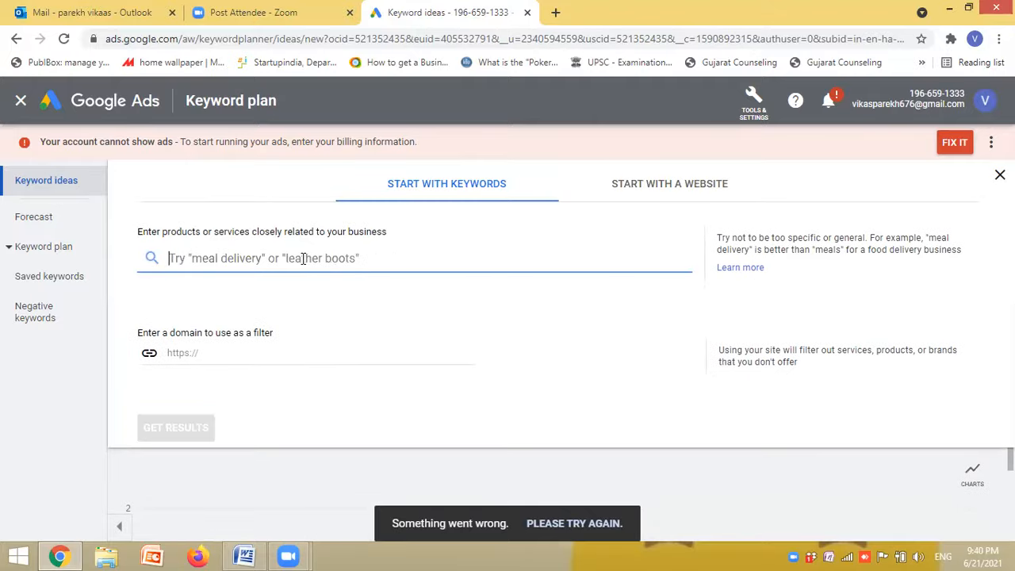
pyautogui.write('best packag')
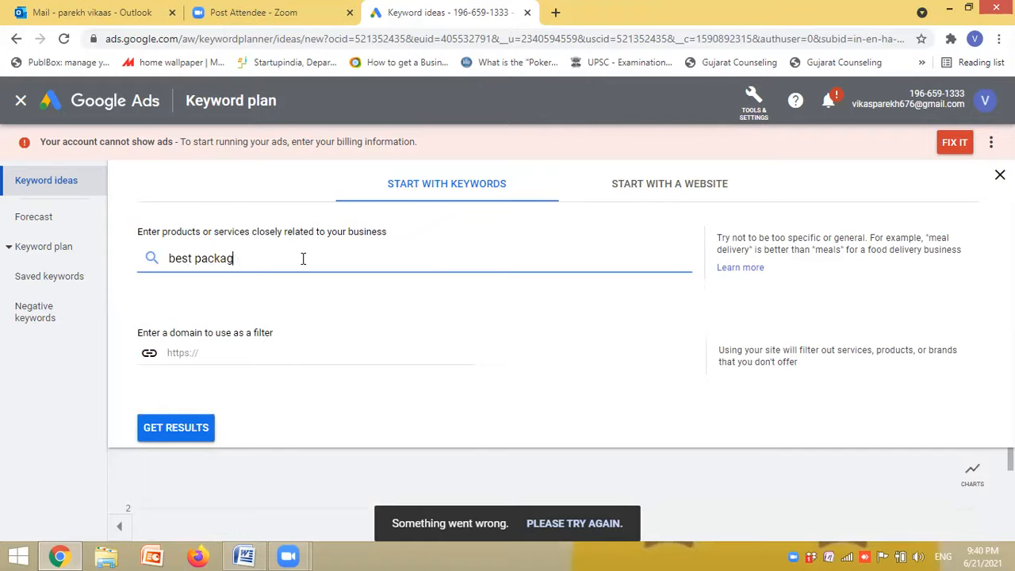
pyautogui.write('e for goa')
pyautogui.press('Return')
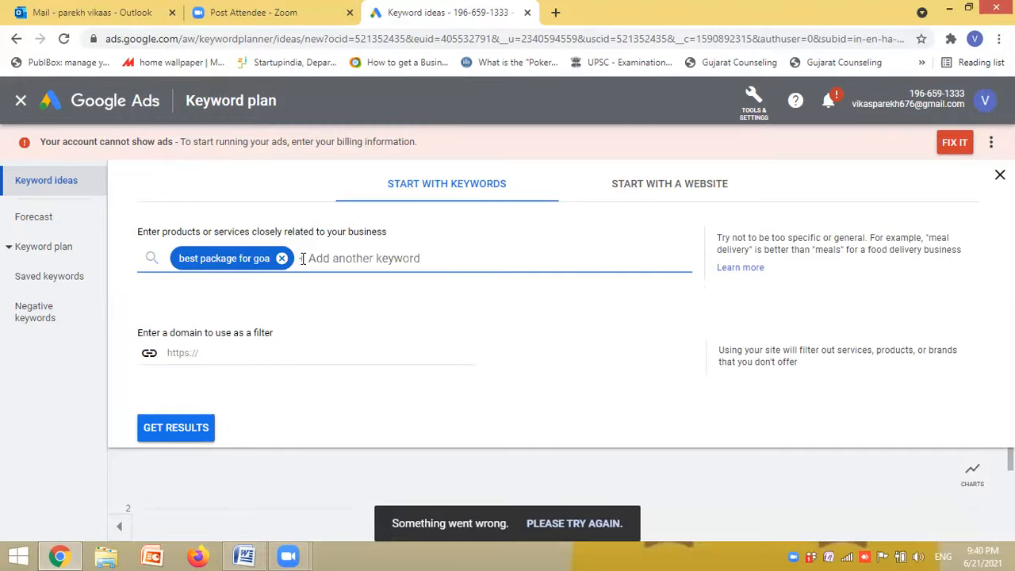
pyautogui.click(189, 431)
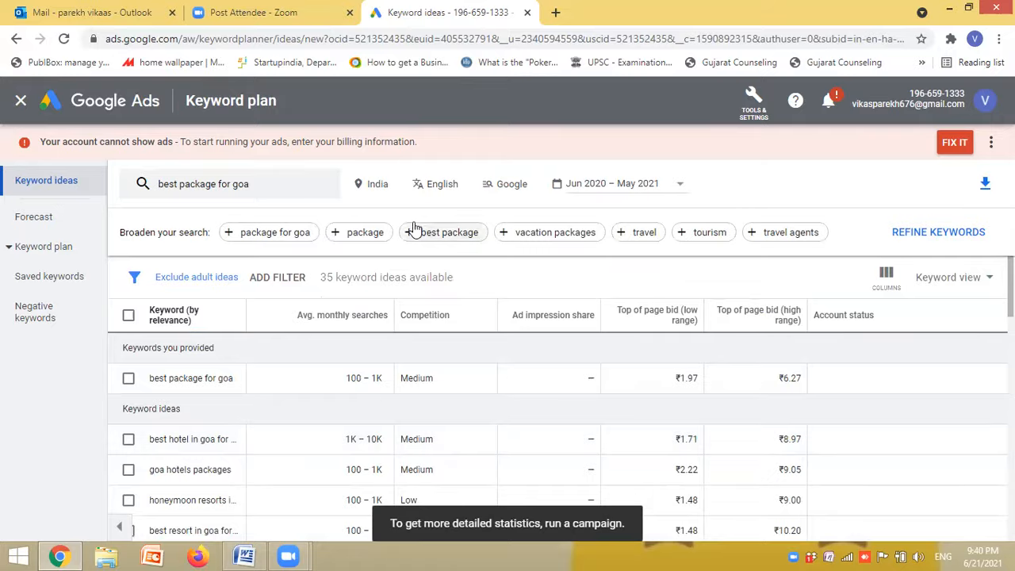
# - Replace the targeted location India with the state of Gujarat, India, and save it
pyautogui.click(398, 184)
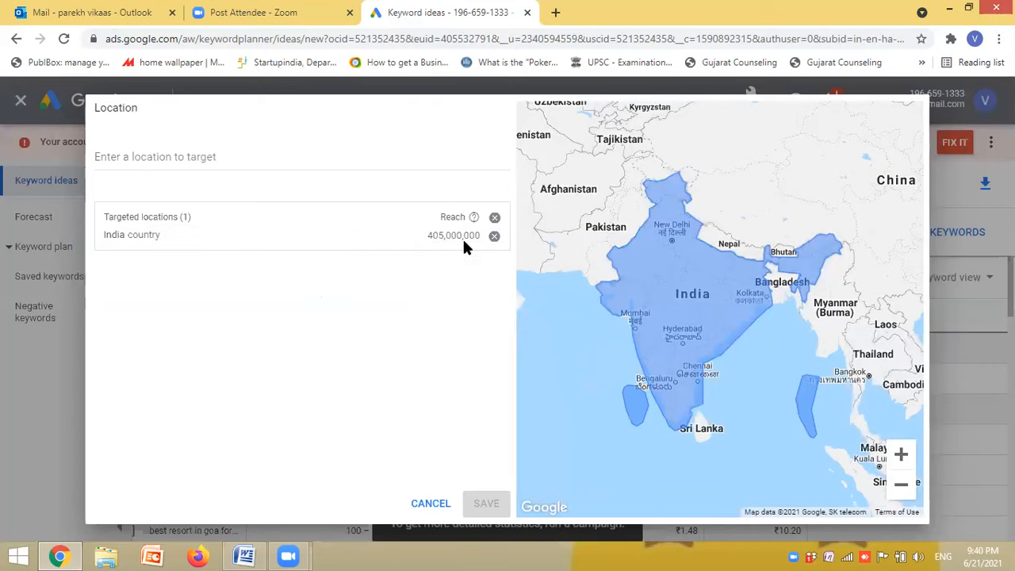
pyautogui.click(495, 235)
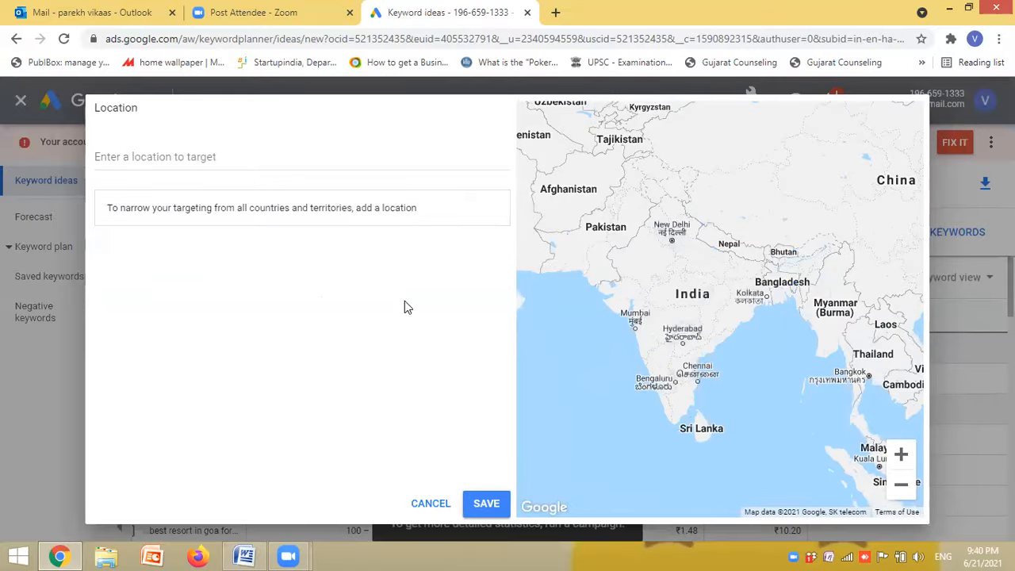
pyautogui.click(215, 158)
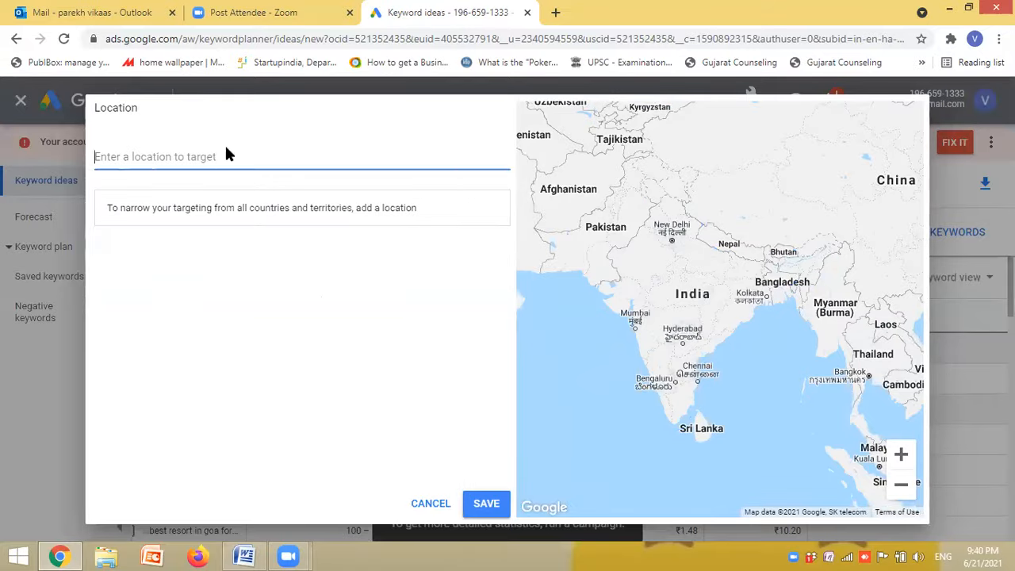
pyautogui.write('gujarat')
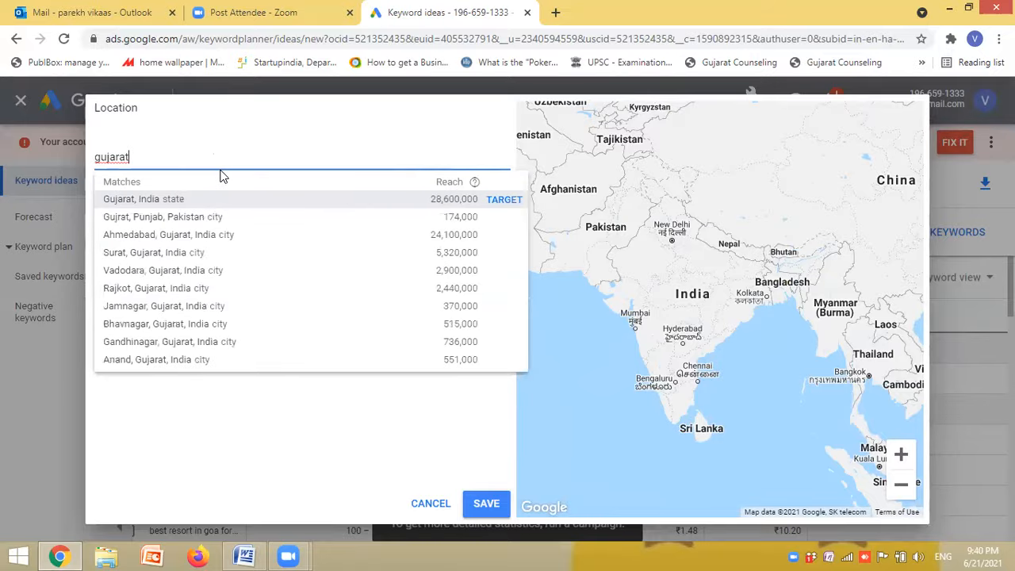
pyautogui.click(202, 200)
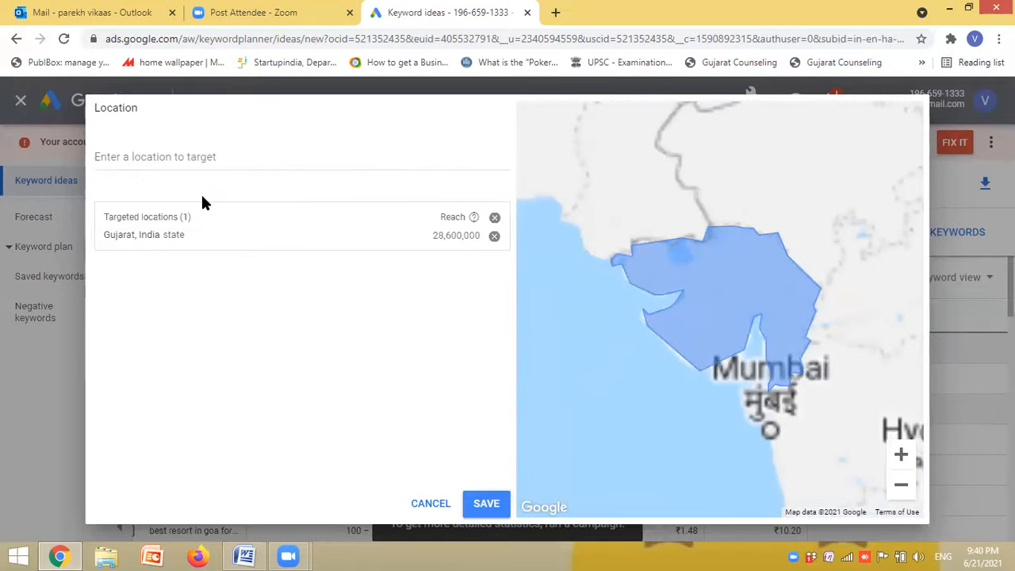
pyautogui.click(485, 502)
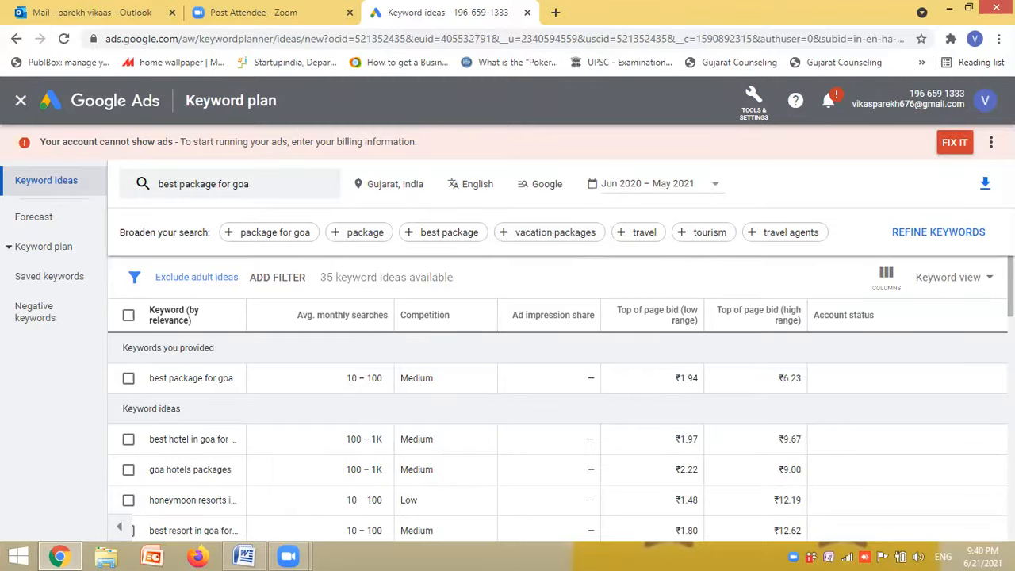
# - Look over the Gujarat keyword ideas and download them as a .csv file
pyautogui.moveTo(1011, 287)
pyautogui.mouseDown()
pyautogui.moveTo(1011, 302)
pyautogui.moveTo(1011, 289)
pyautogui.mouseUp()
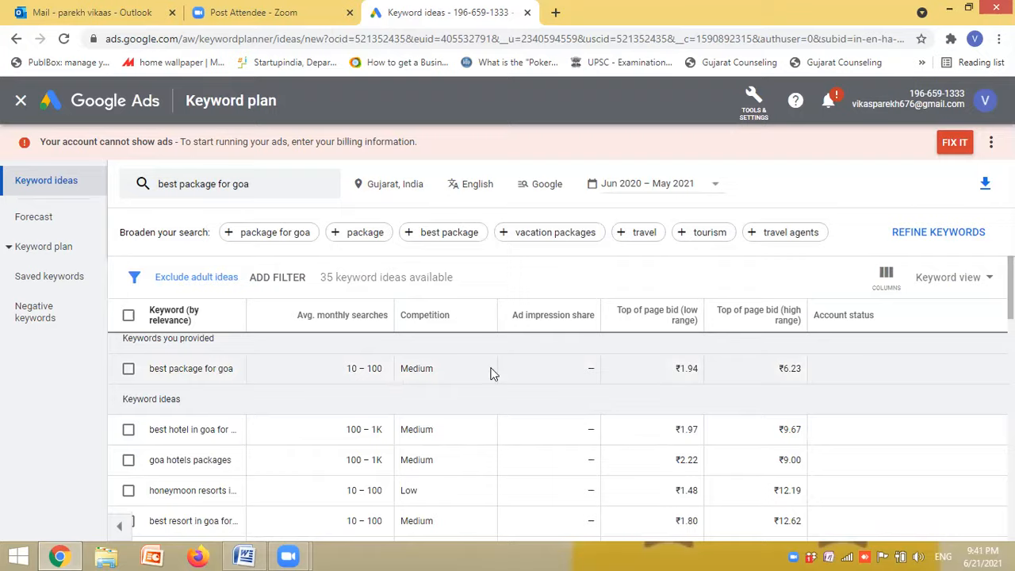
pyautogui.moveTo(660, 325)
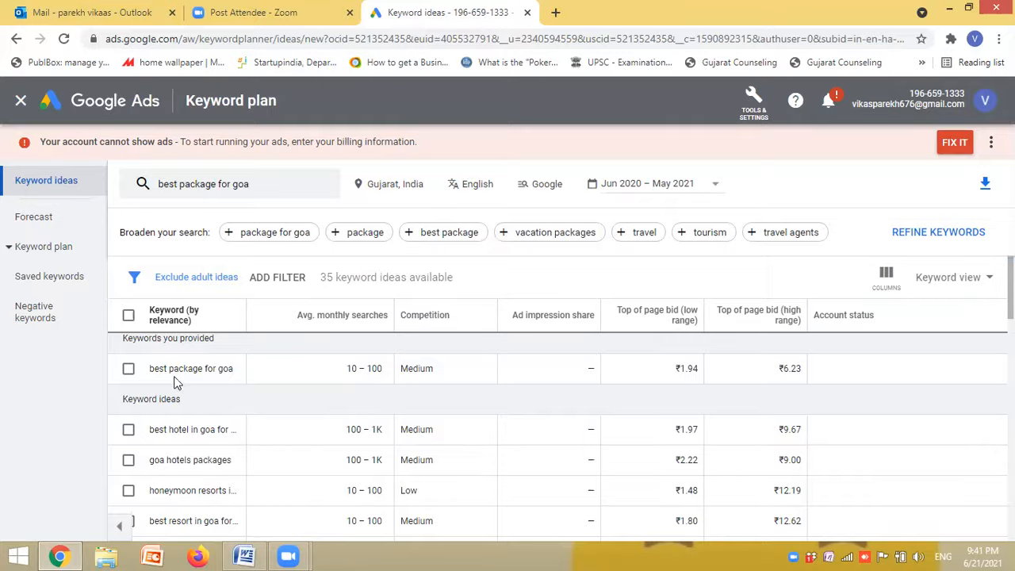
pyautogui.click(128, 315)
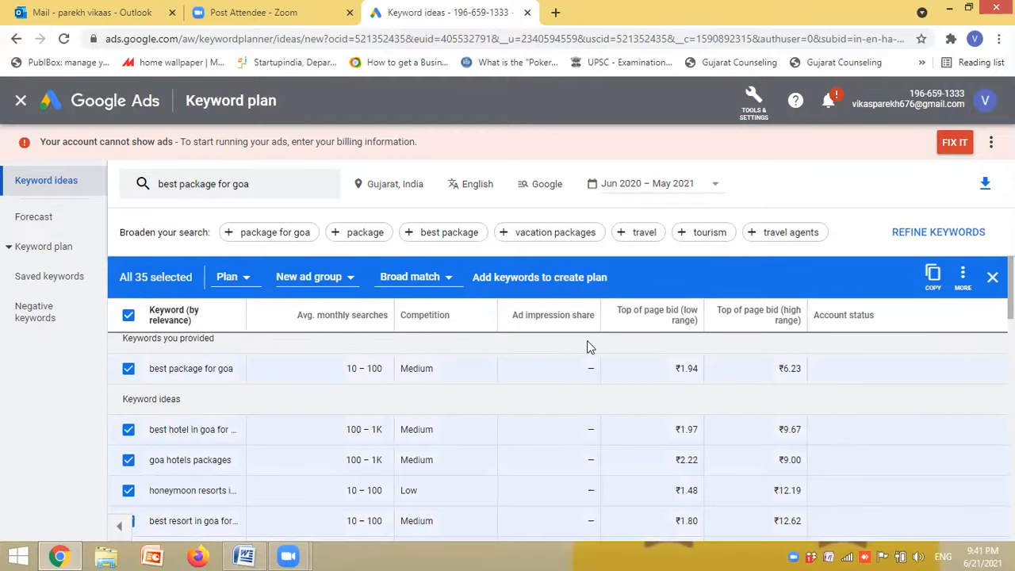
pyautogui.click(129, 316)
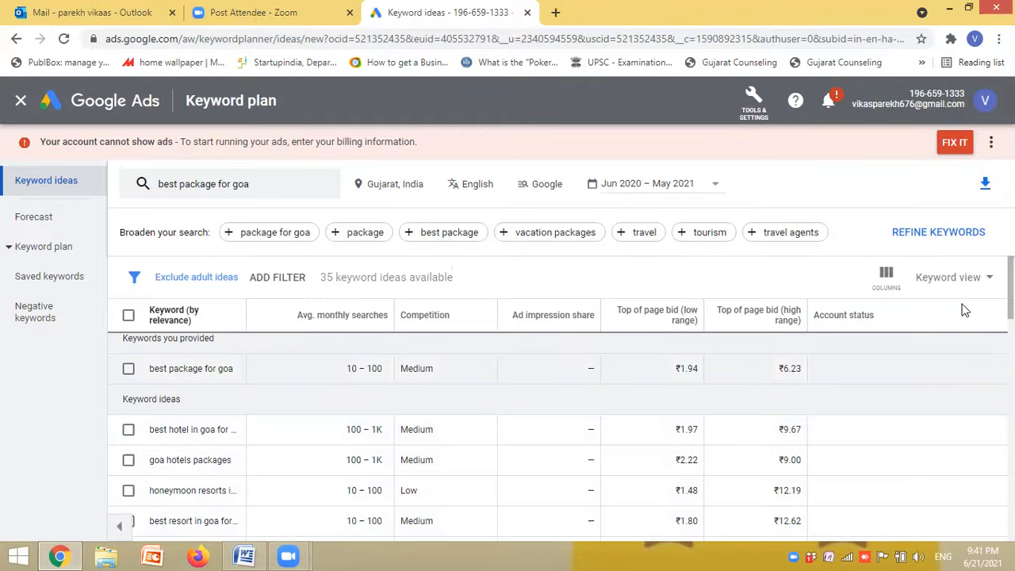
pyautogui.click(987, 185)
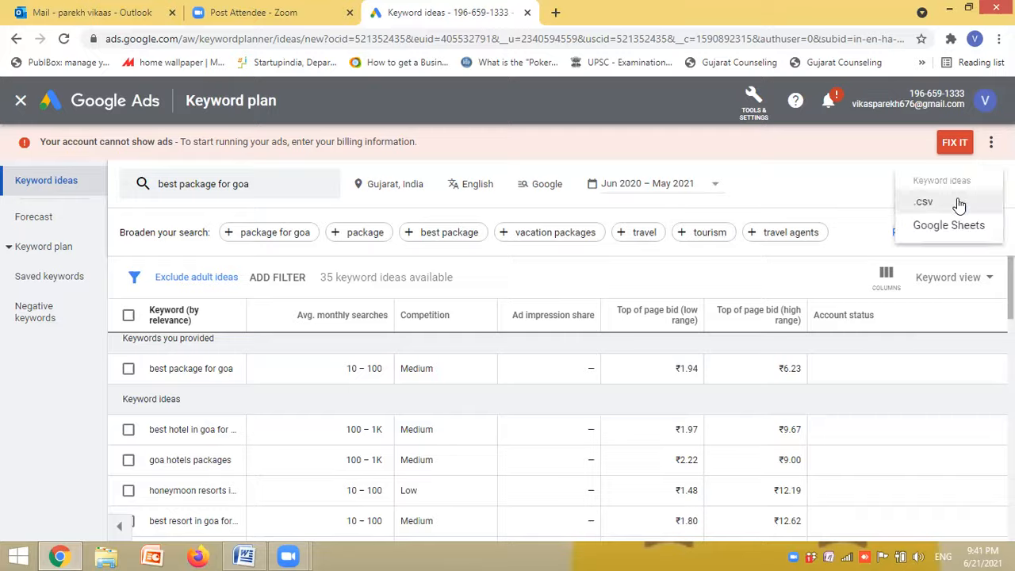
pyautogui.click(959, 202)
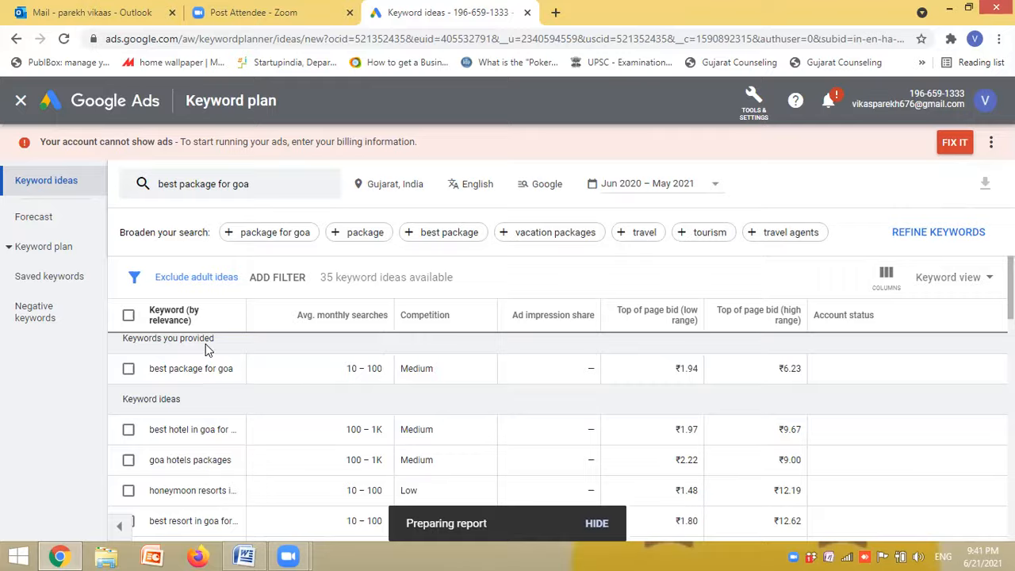
pyautogui.click(128, 315)
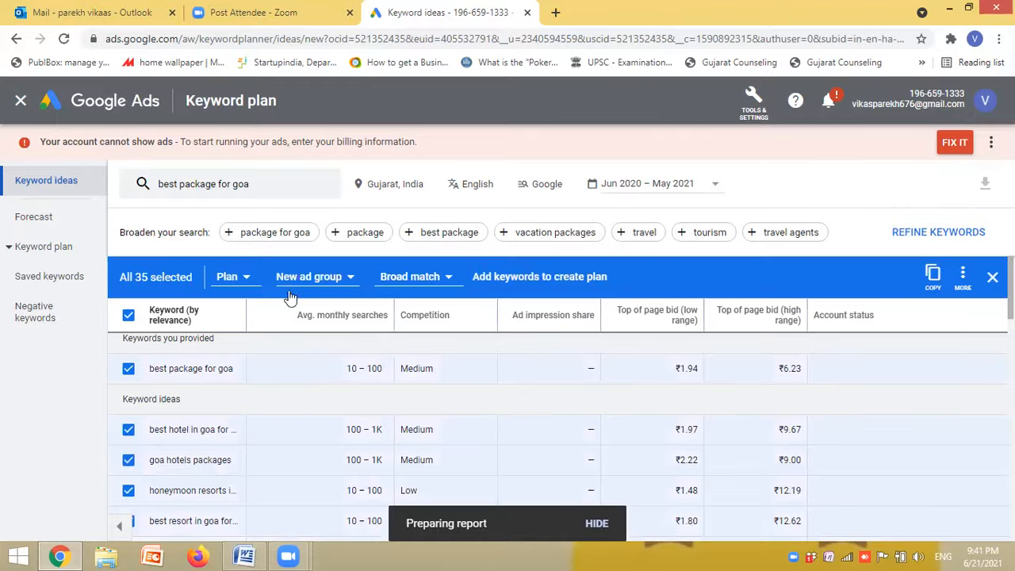
pyautogui.click(986, 183)
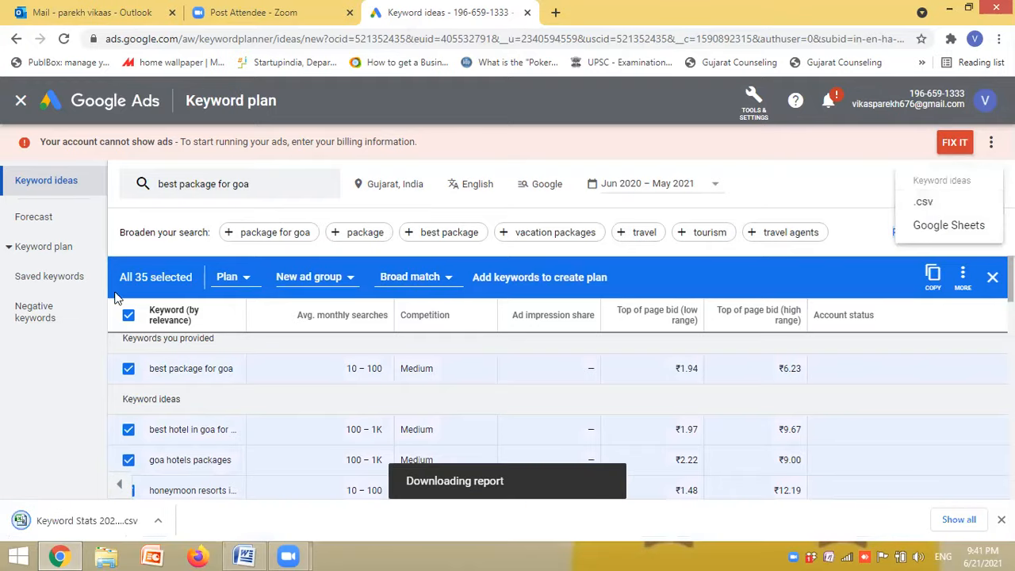
pyautogui.click(128, 315)
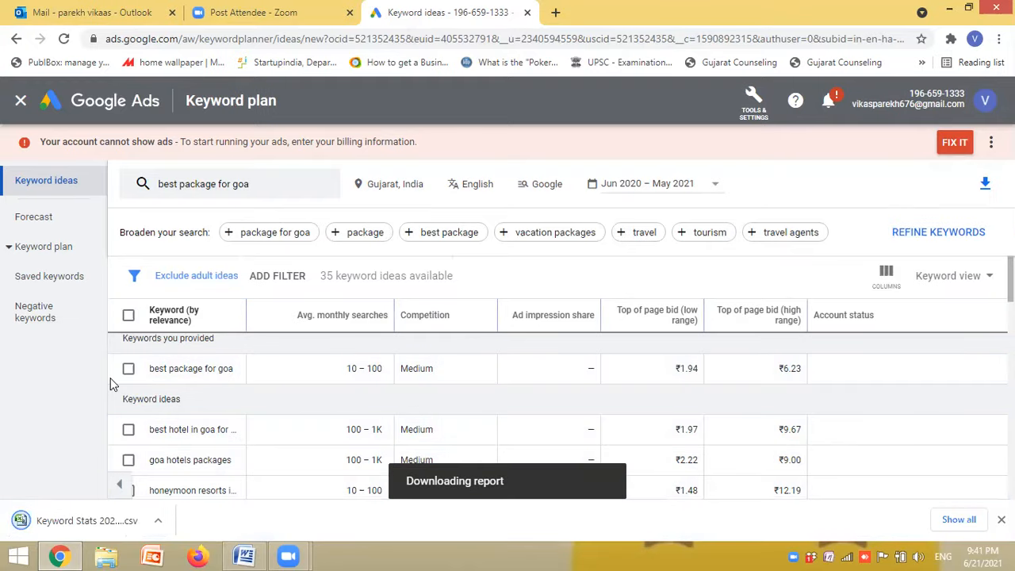
# - Open the downloaded Keyword Stats CSV file in Excel and delete the two rows above the column headings
pyautogui.click(75, 527)
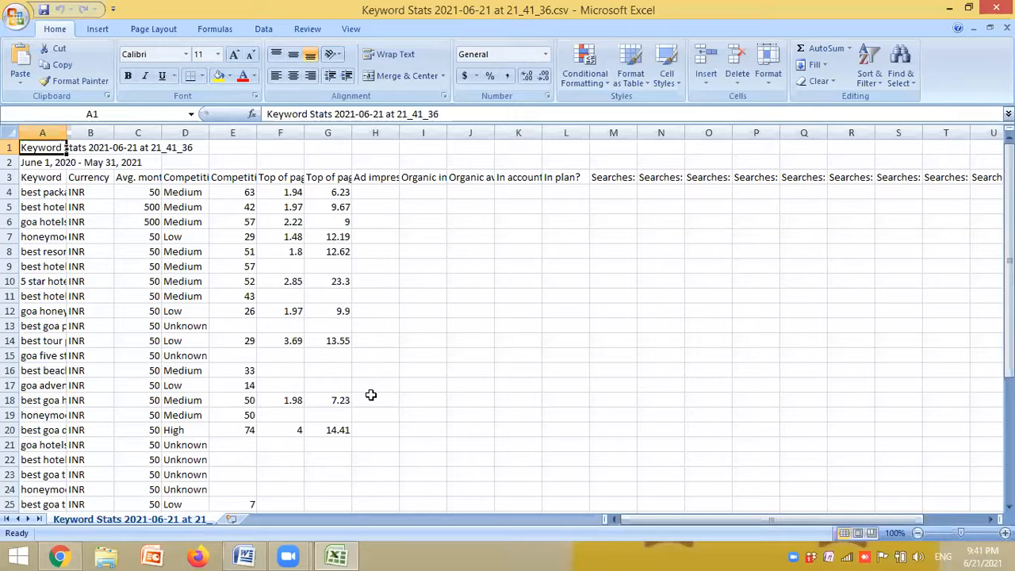
pyautogui.click(404, 370)
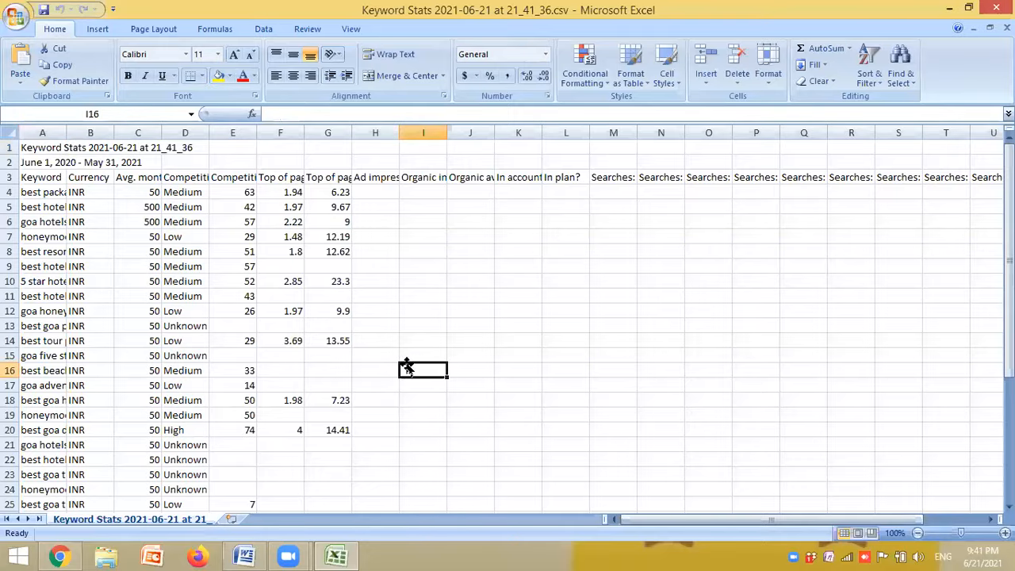
pyautogui.moveTo(14, 148); pyautogui.dragTo(16, 164)
pyautogui.rightClick(16, 163)
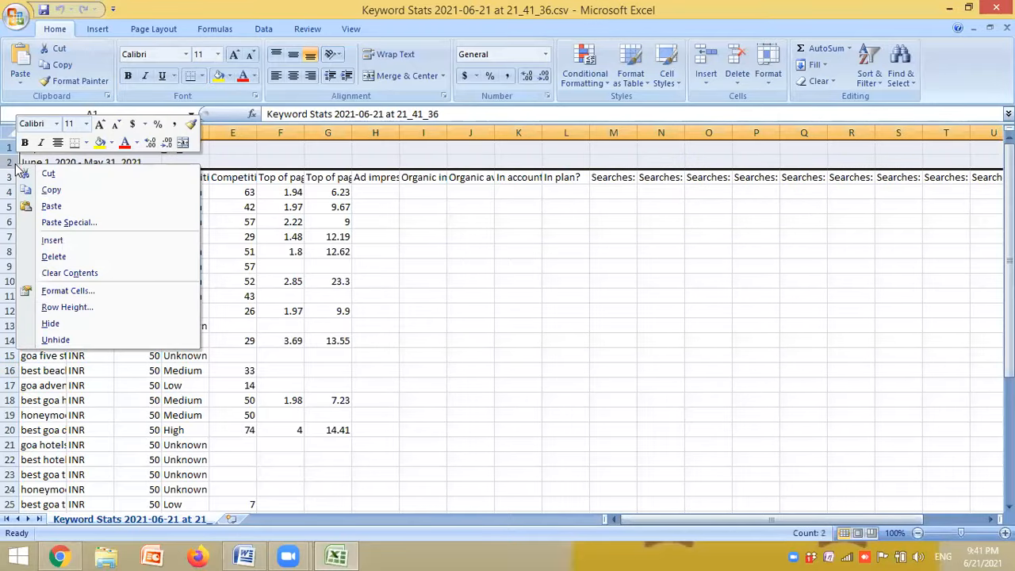
pyautogui.click(75, 255)
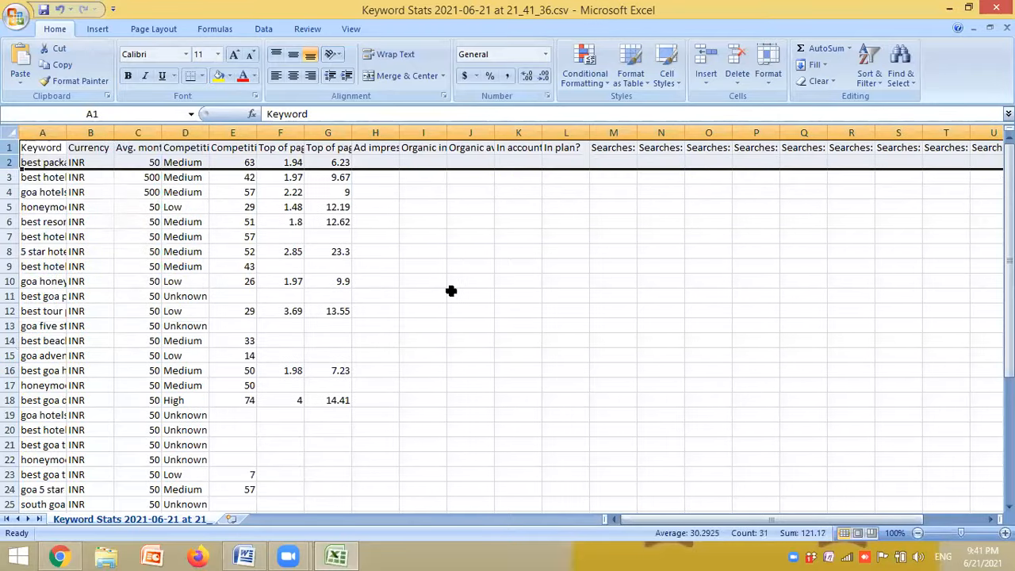
# - Autofit the width of the Keyword column and of the Competition column D
pyautogui.click(452, 290)
pyautogui.doubleClick(67, 132)
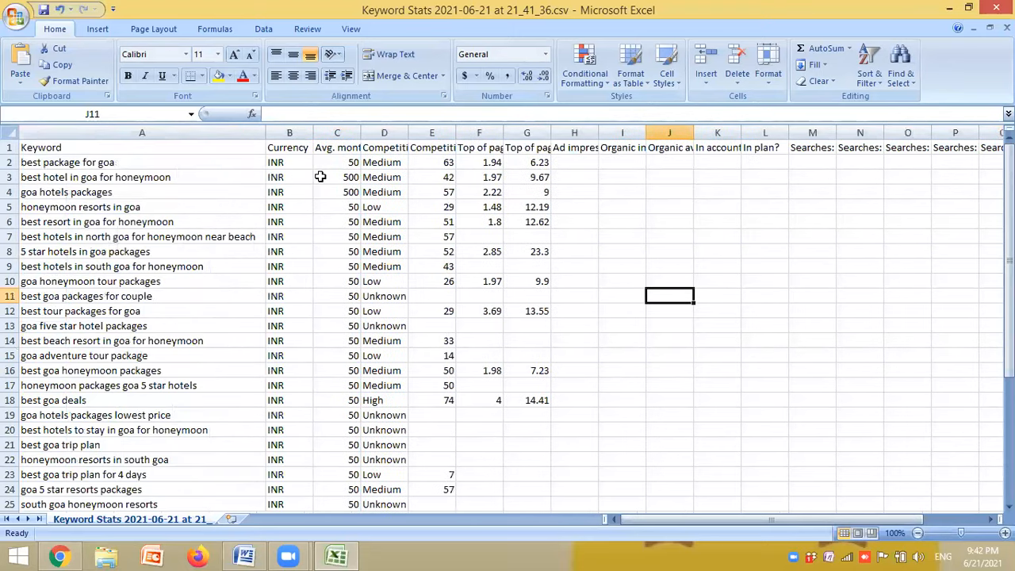
pyautogui.doubleClick(409, 132)
# - Delete all columns from Ad impression share in column H through the last monthly Searches column
pyautogui.moveTo(591, 132); pyautogui.dragTo(878, 132)
pyautogui.rightClick(878, 129)
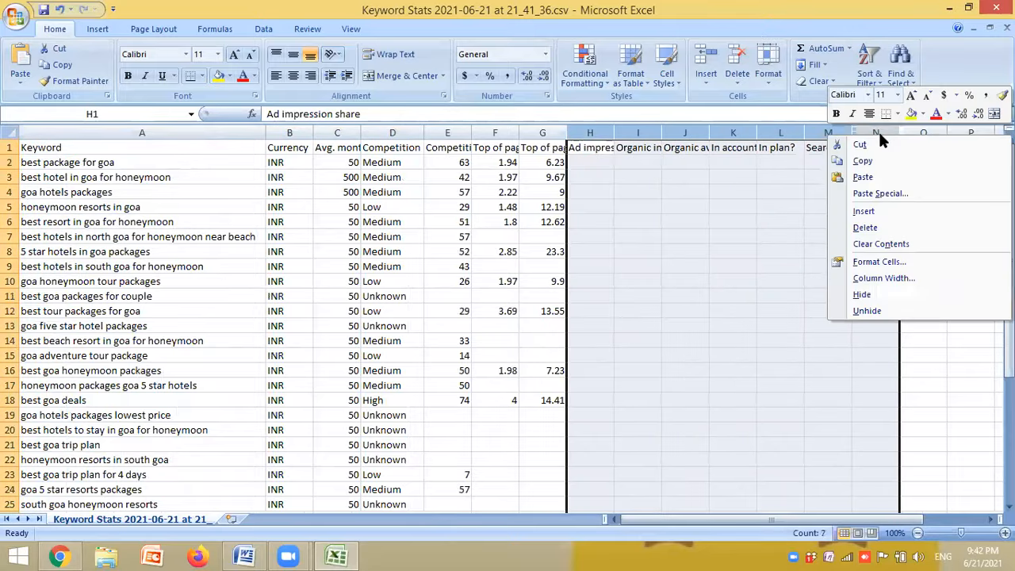
pyautogui.click(865, 228)
pyautogui.rightClick(703, 139)
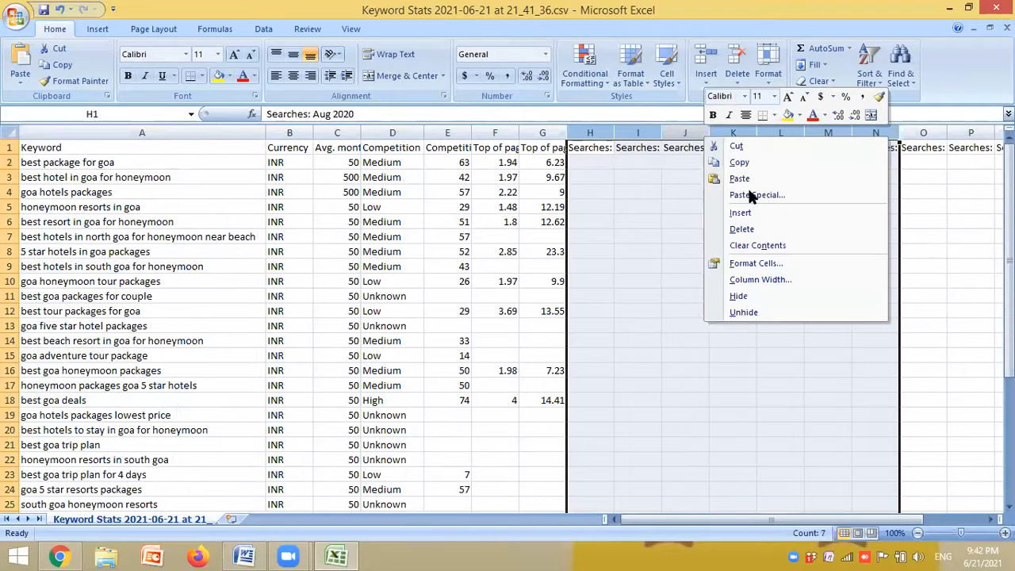
pyautogui.click(750, 228)
pyautogui.rightClick(697, 141)
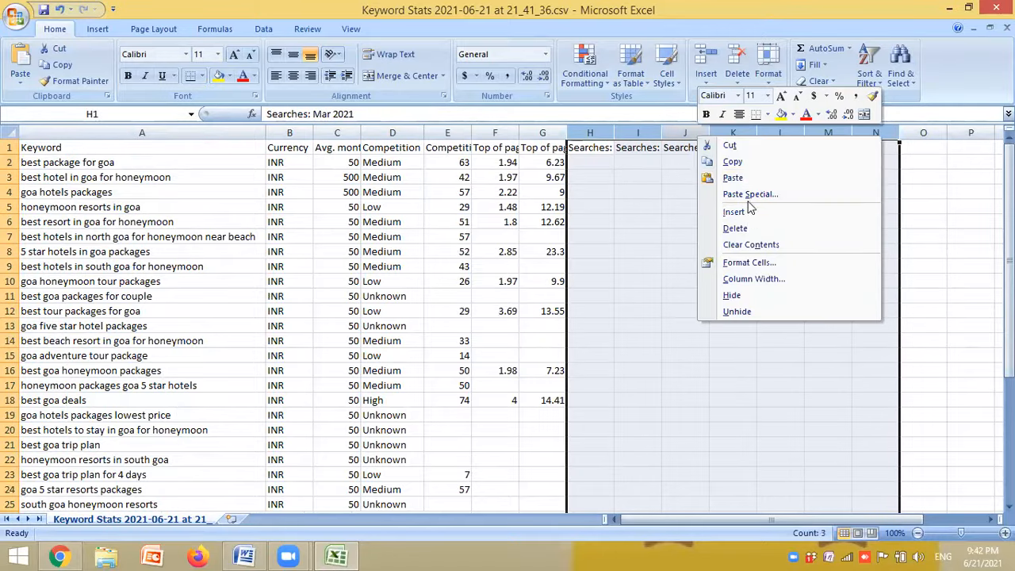
pyautogui.click(748, 226)
pyautogui.click(733, 251)
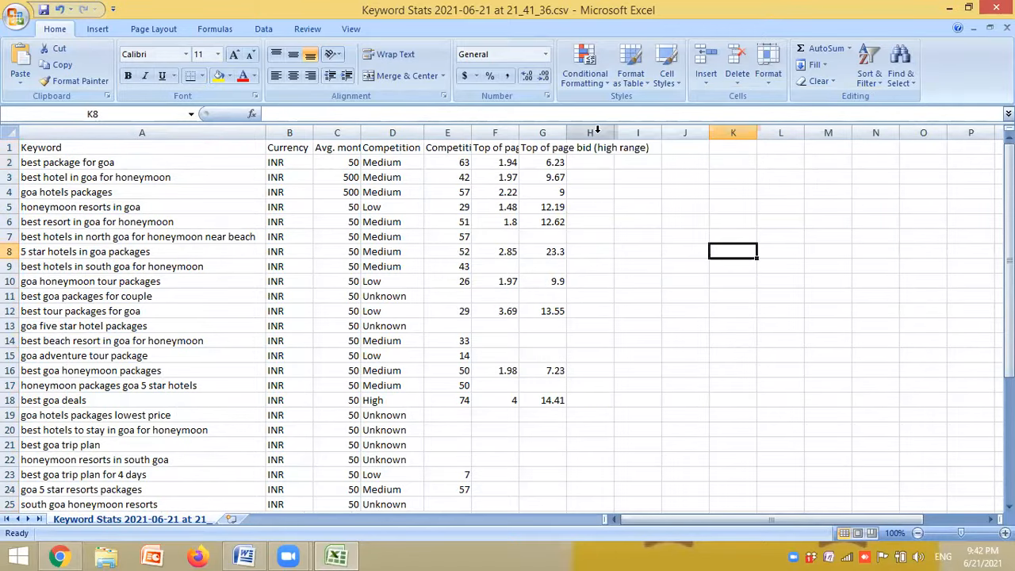
# - Autofit the widths of both Top of page bid columns, the Competition (indexed value) column and the Avg. monthly searches column
pyautogui.doubleClick(566, 132)
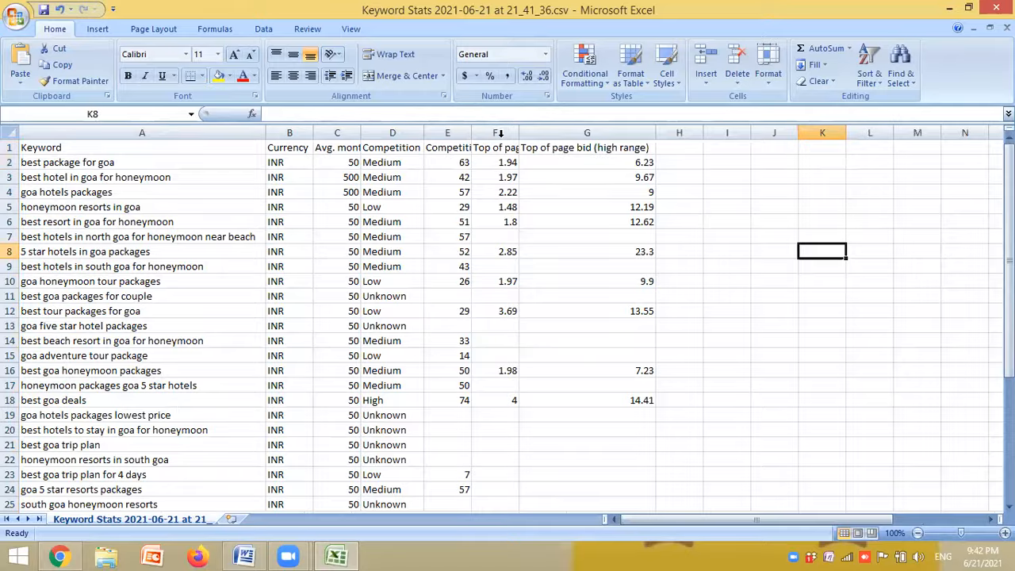
pyautogui.doubleClick(520, 132)
pyautogui.doubleClick(473, 132)
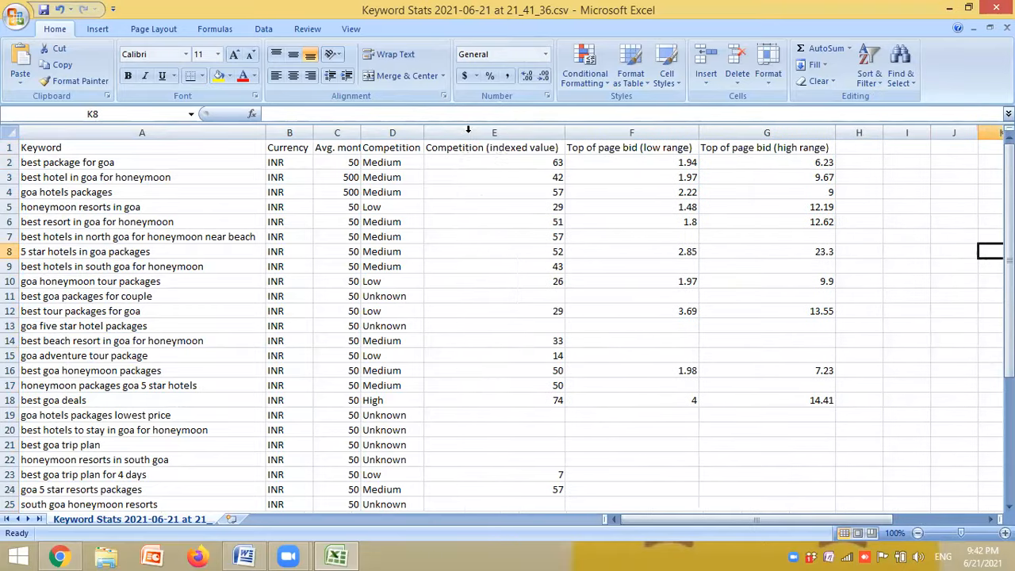
pyautogui.doubleClick(361, 133)
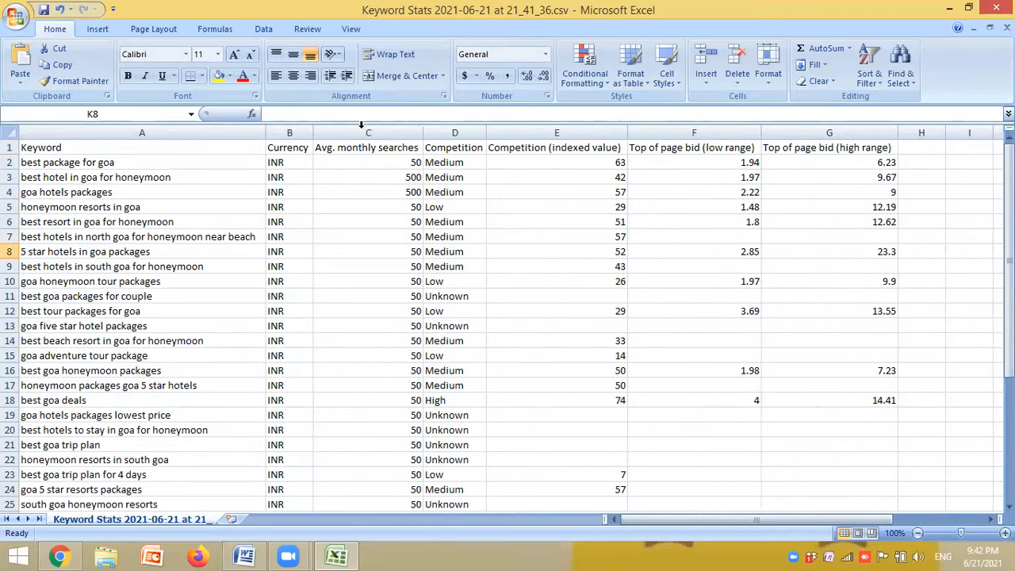
# - Narrow the Avg. monthly searches column slightly and centre its contents
pyautogui.moveTo(423, 132); pyautogui.dragTo(394, 133)
pyautogui.click(384, 133)
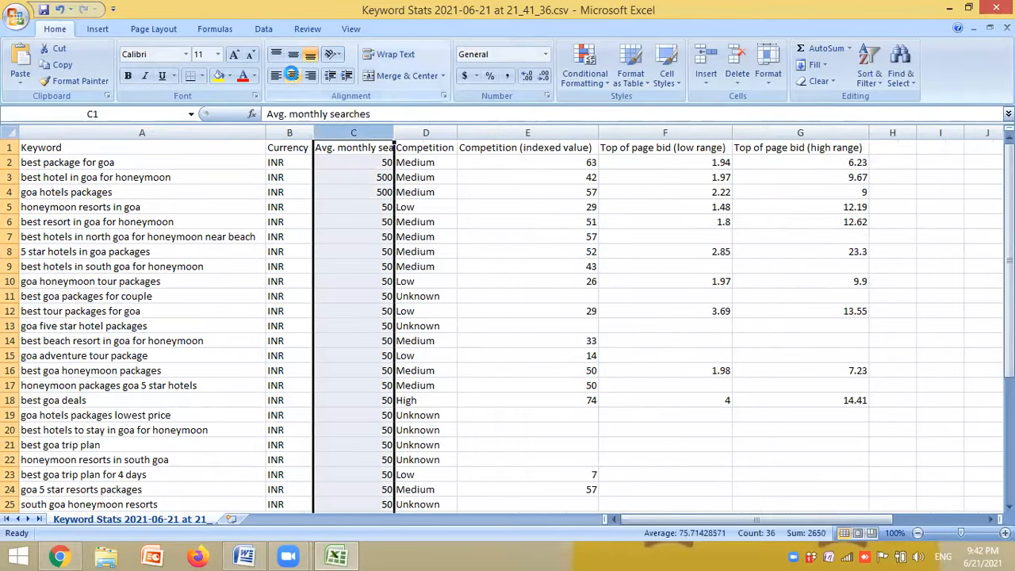
pyautogui.click(293, 76)
pyautogui.click(525, 236)
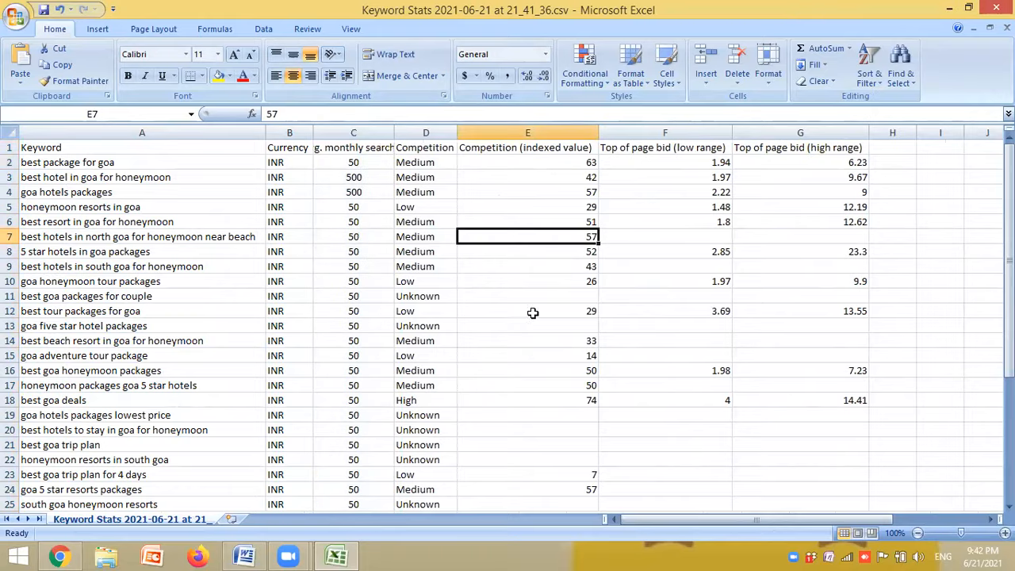
# - Delete the Currency column from the sheet
pyautogui.click(288, 132)
pyautogui.rightClick(289, 133)
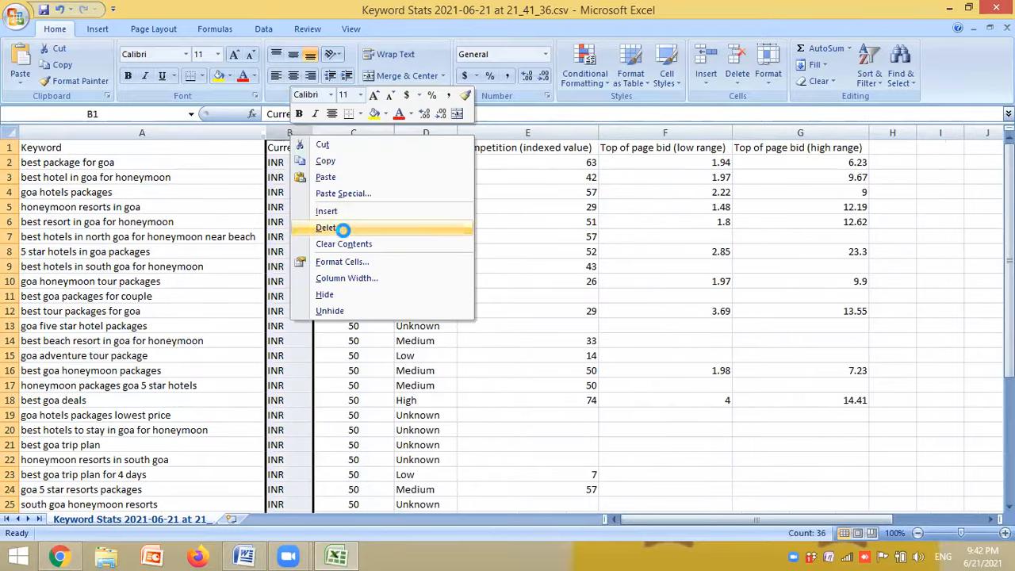
pyautogui.click(344, 230)
pyautogui.click(529, 380)
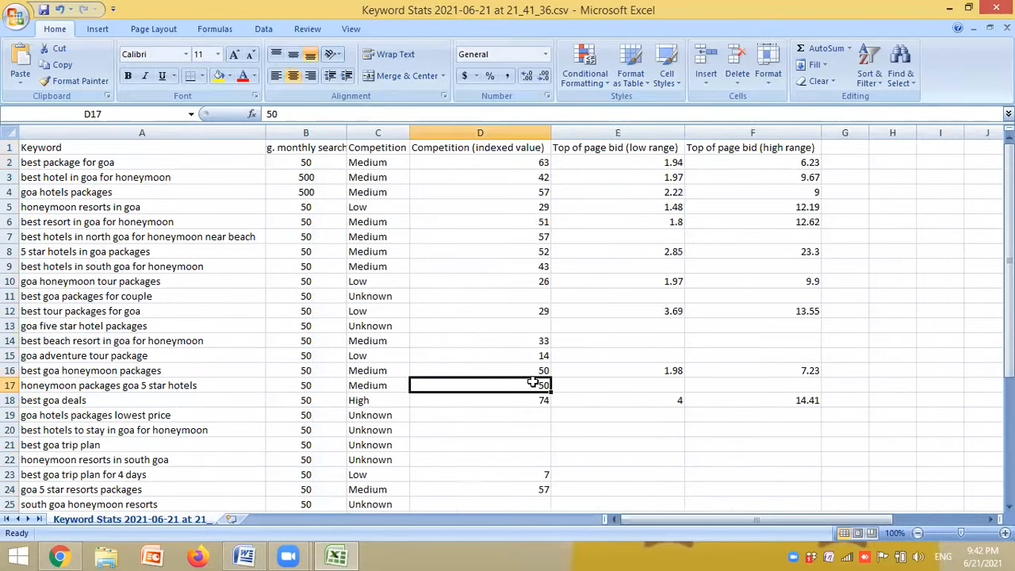
# - Select the keywords from A2 to the end of the list to check how many there are
pyautogui.click(188, 266)
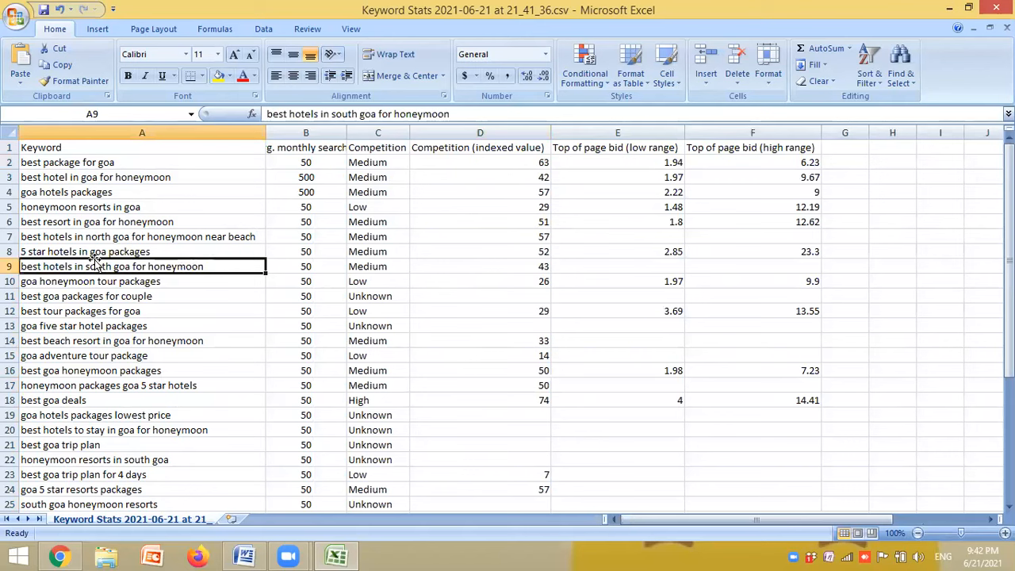
pyautogui.click(118, 165)
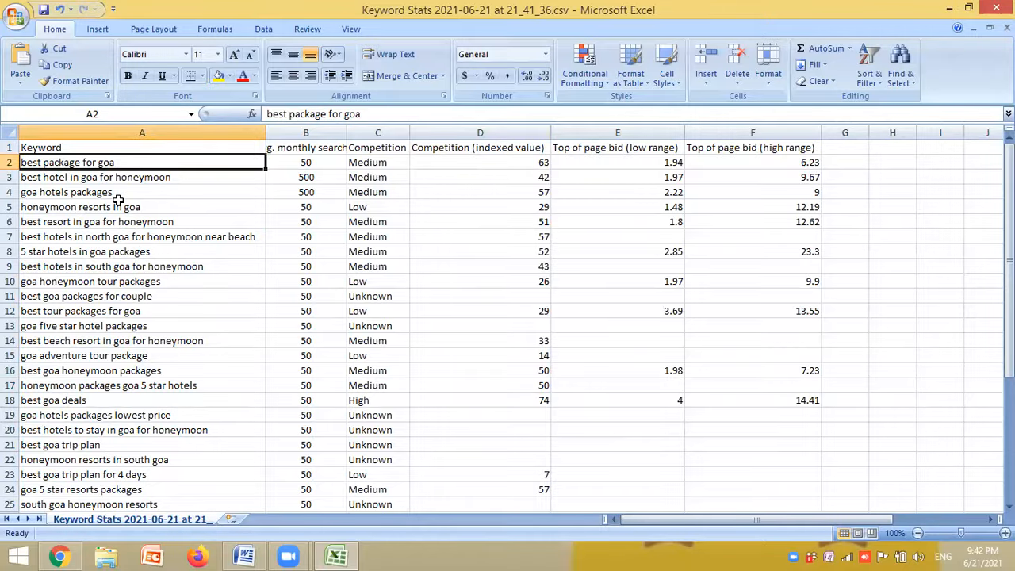
pyautogui.hotkey('ctrl', 'shift', 'Down')
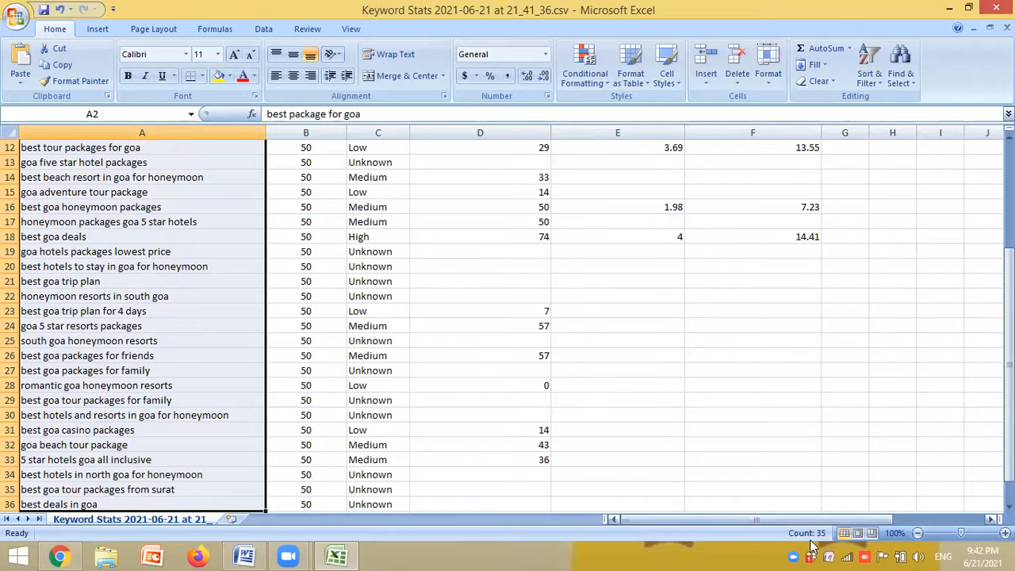
pyautogui.click(211, 368)
pyautogui.scroll(4, 215, 364)
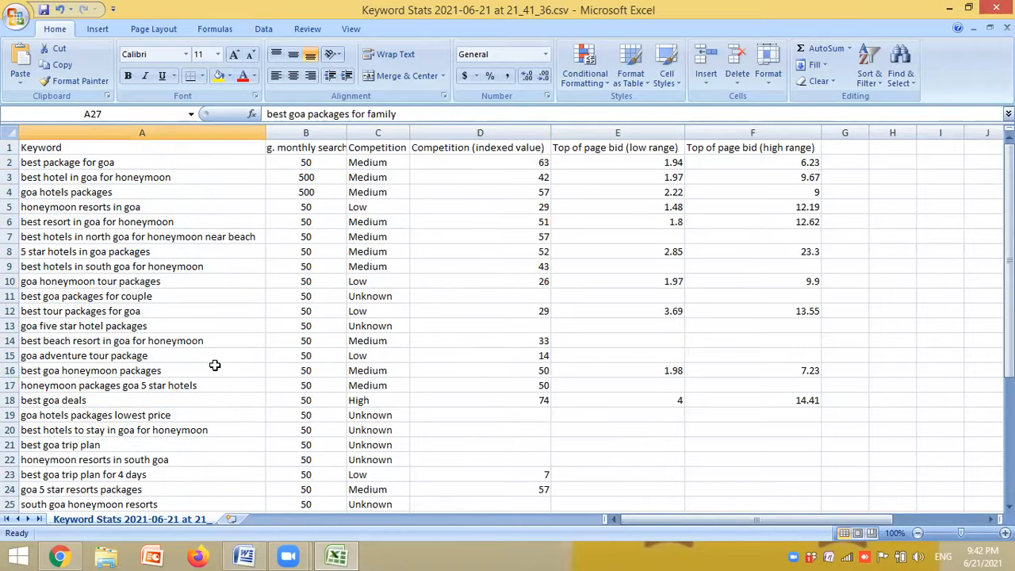
# - Read through the keywords one by one from "best hotel in goa for honeymoon" to "best goa packages for couple"
pyautogui.click(78, 179)
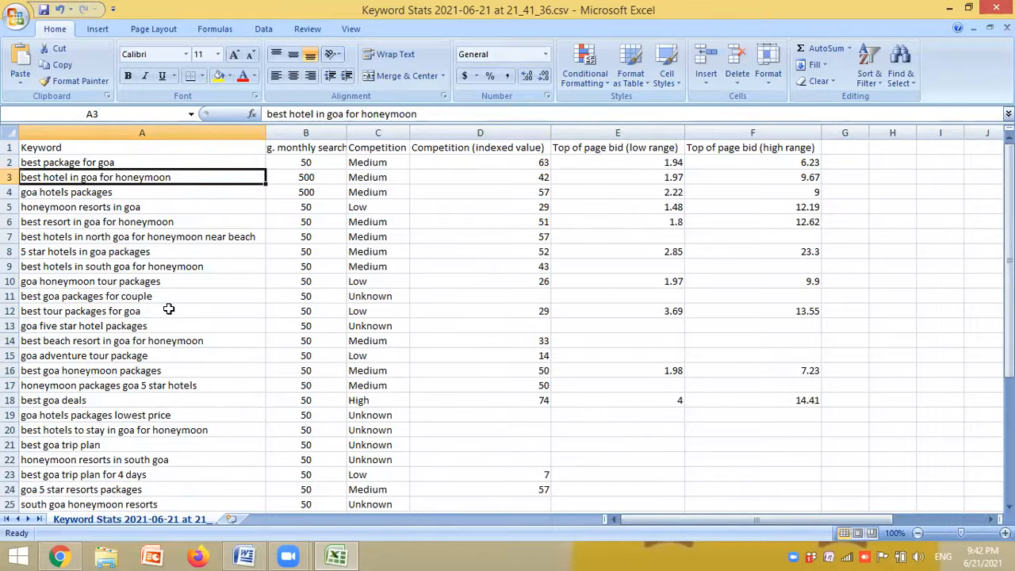
pyautogui.click(149, 192)
pyautogui.click(154, 209)
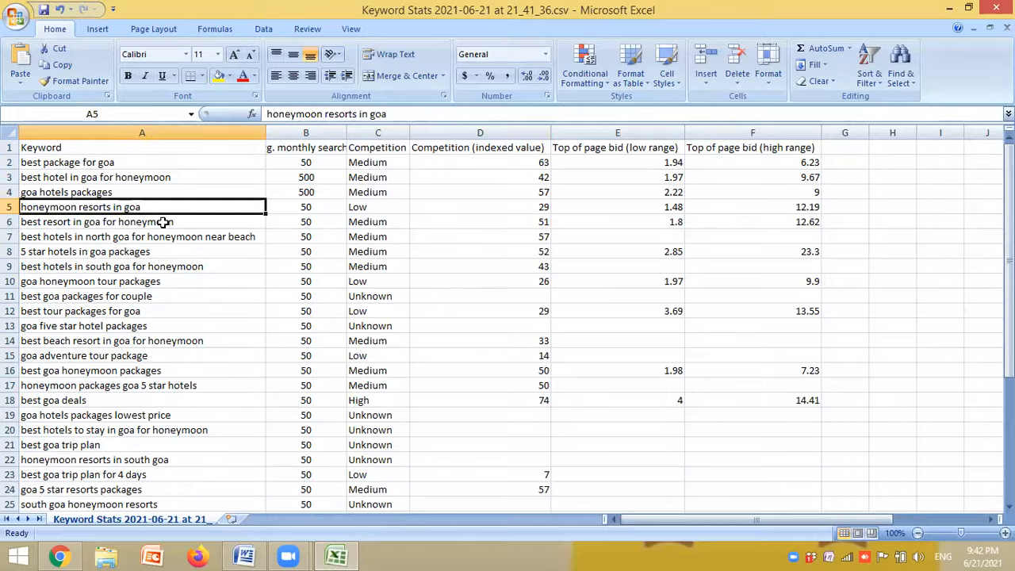
pyautogui.click(163, 222)
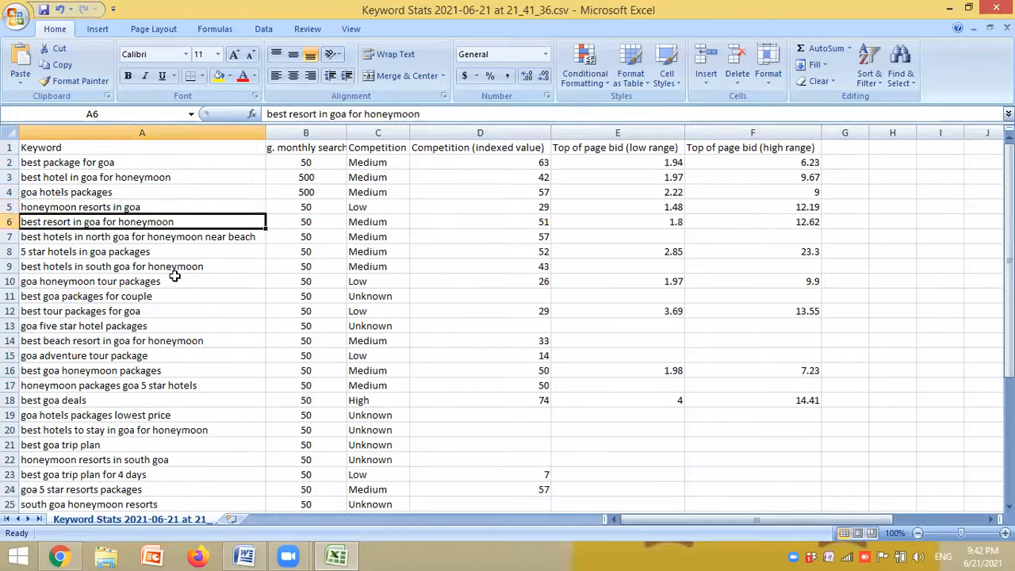
pyautogui.click(159, 238)
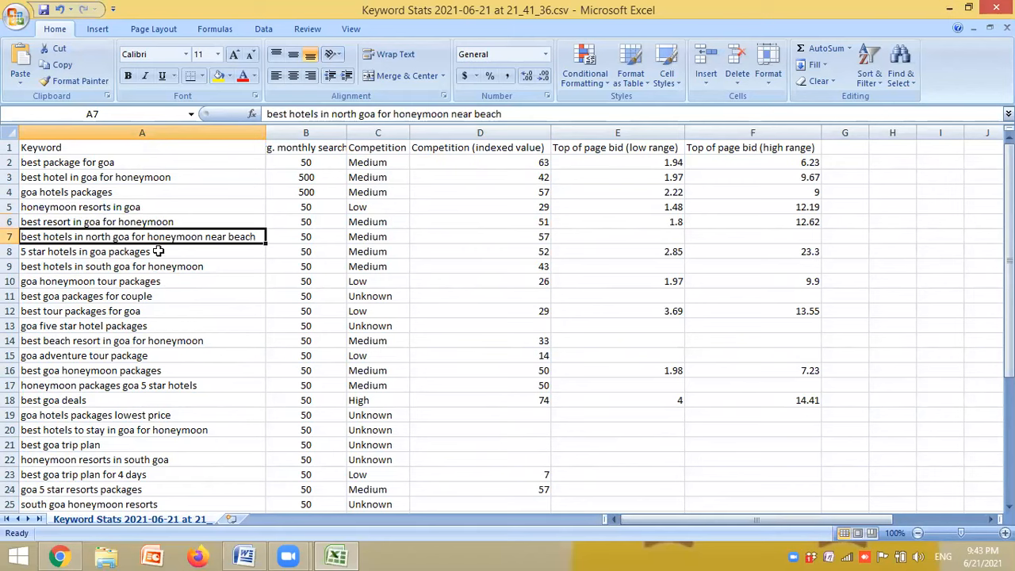
pyautogui.click(158, 252)
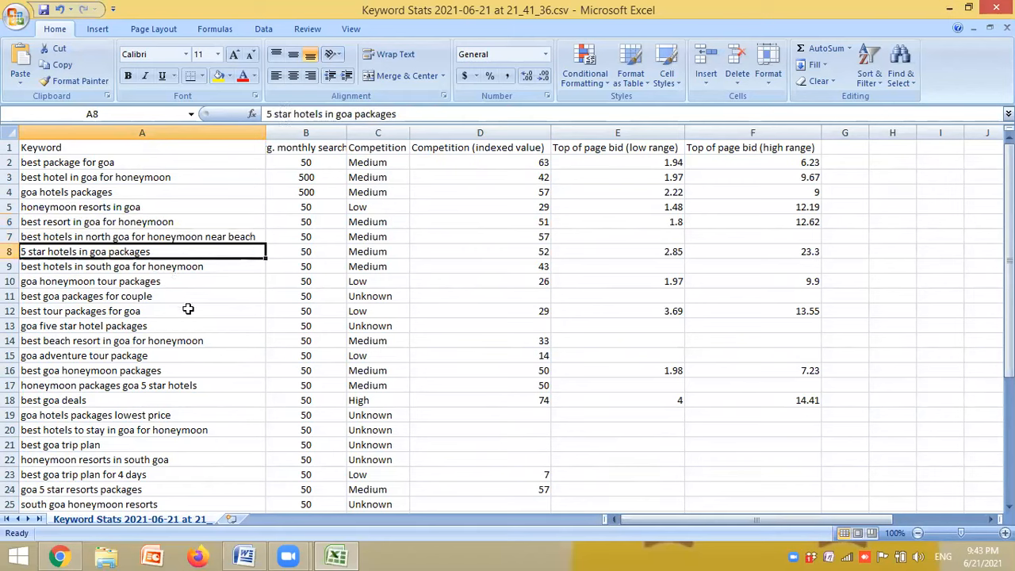
pyautogui.click(188, 268)
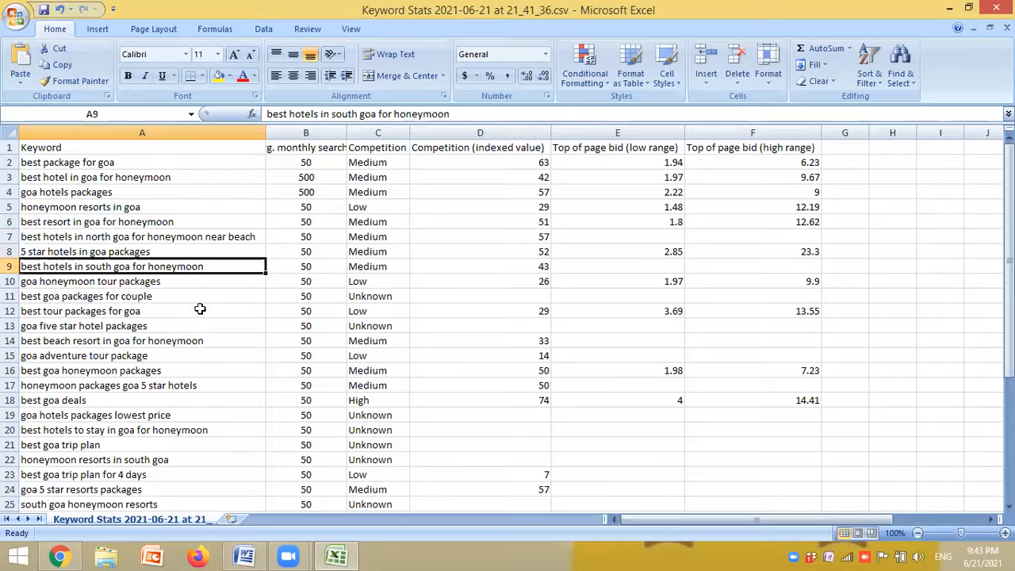
pyautogui.click(184, 281)
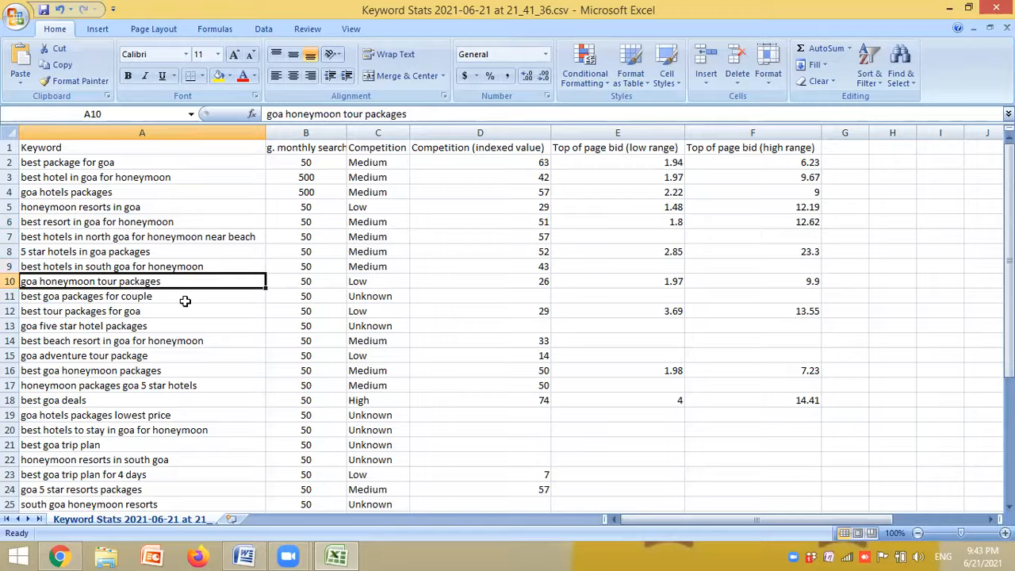
pyautogui.click(185, 299)
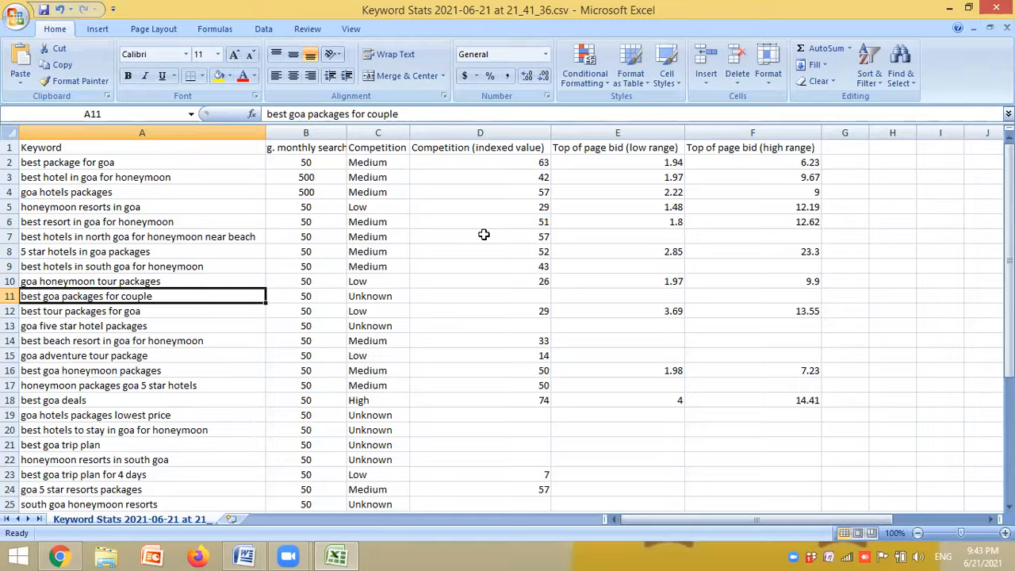
# - Examine the keywords' Competition levels and average monthly searches, including the searches for "best hotel in goa for honeymoon"
pyautogui.click(387, 164)
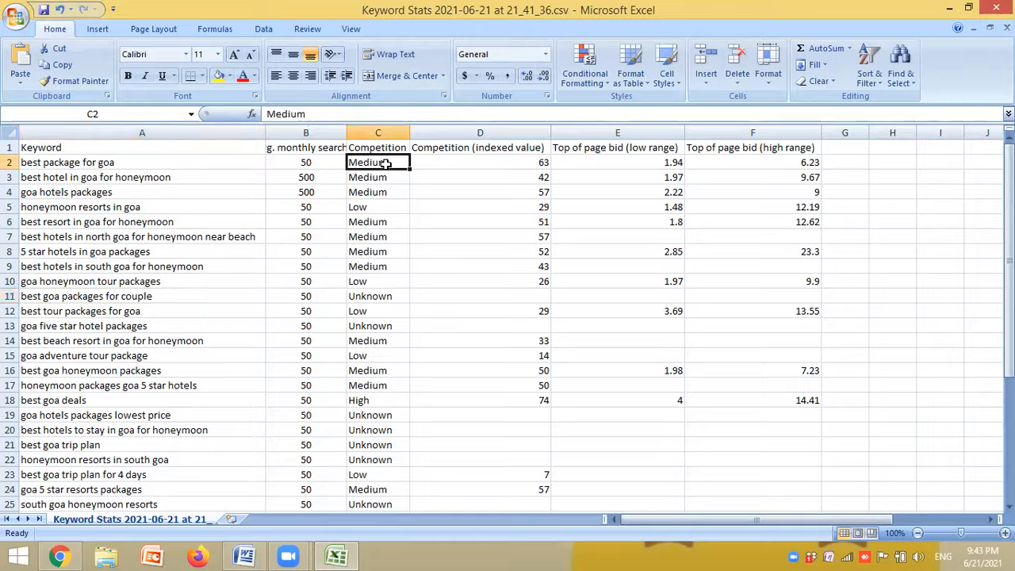
pyautogui.click(386, 207)
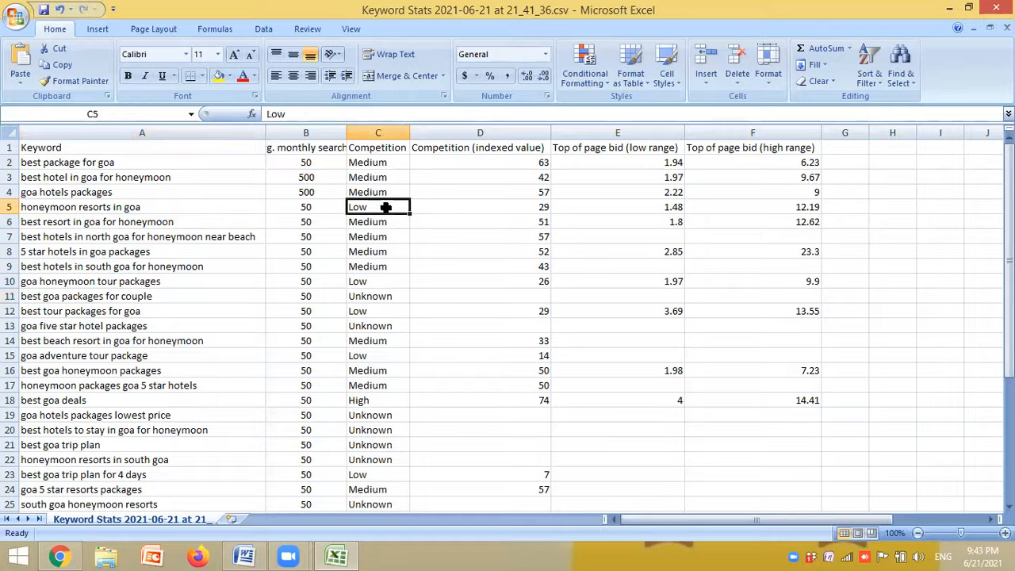
pyautogui.click(382, 402)
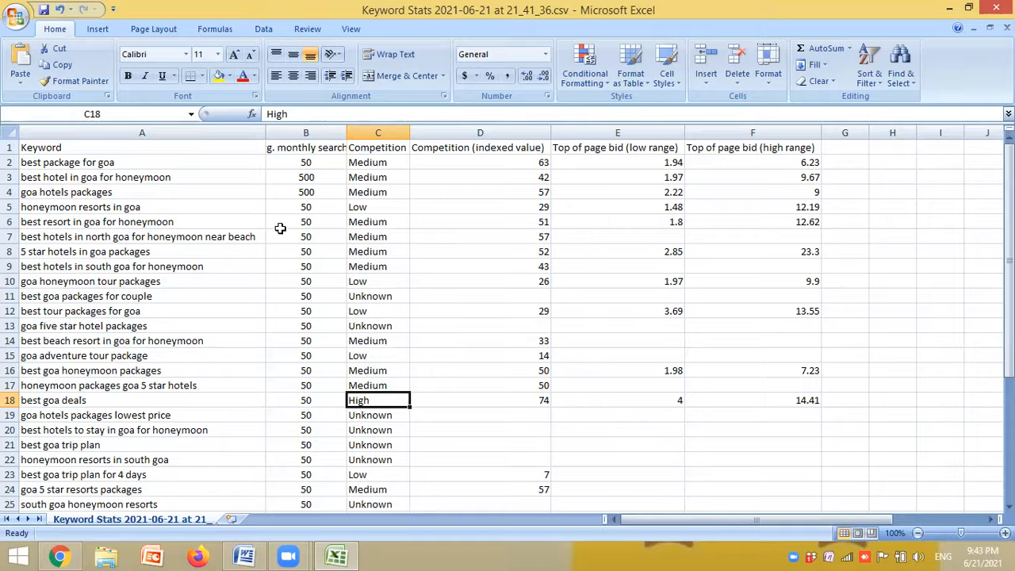
pyautogui.moveTo(309, 162); pyautogui.dragTo(323, 324)
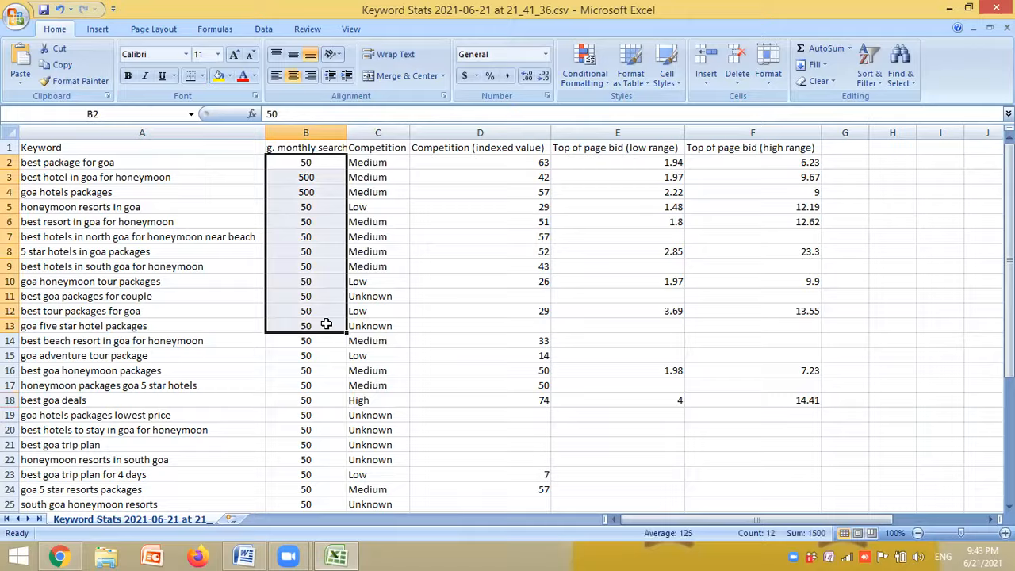
pyautogui.click(324, 324)
pyautogui.click(424, 248)
pyautogui.click(324, 178)
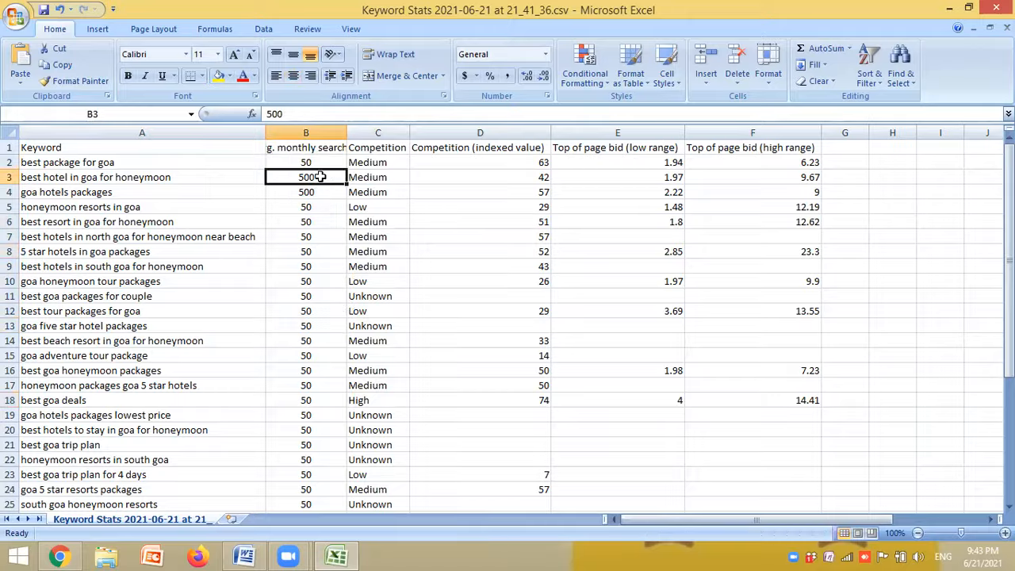
pyautogui.click(157, 179)
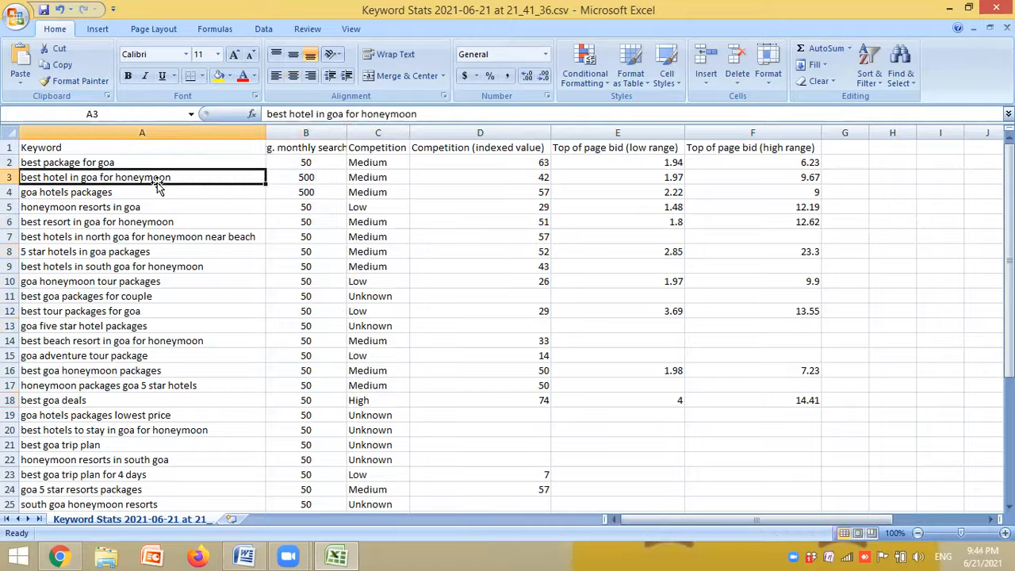
pyautogui.click(312, 178)
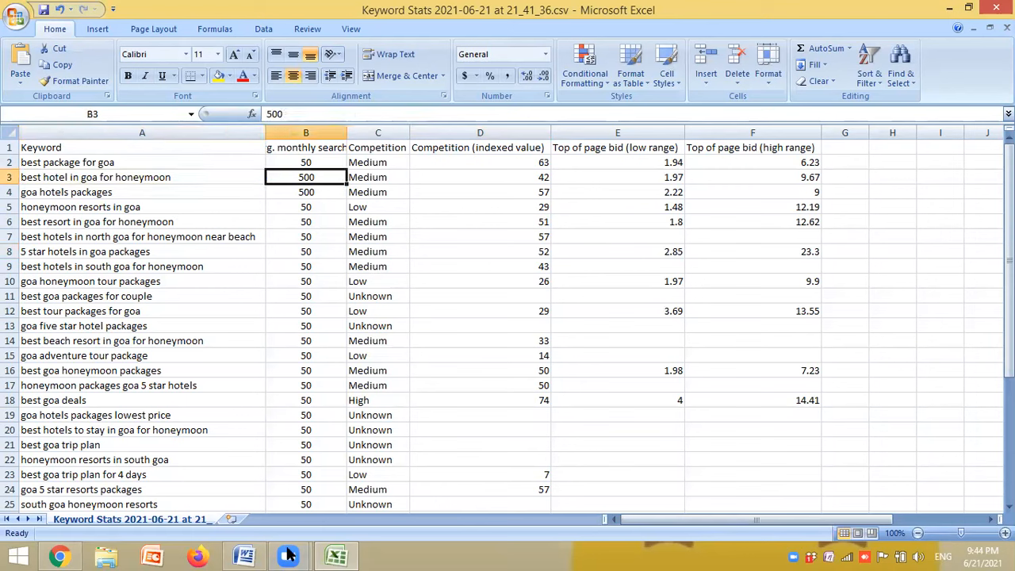
pyautogui.moveTo(288, 556)
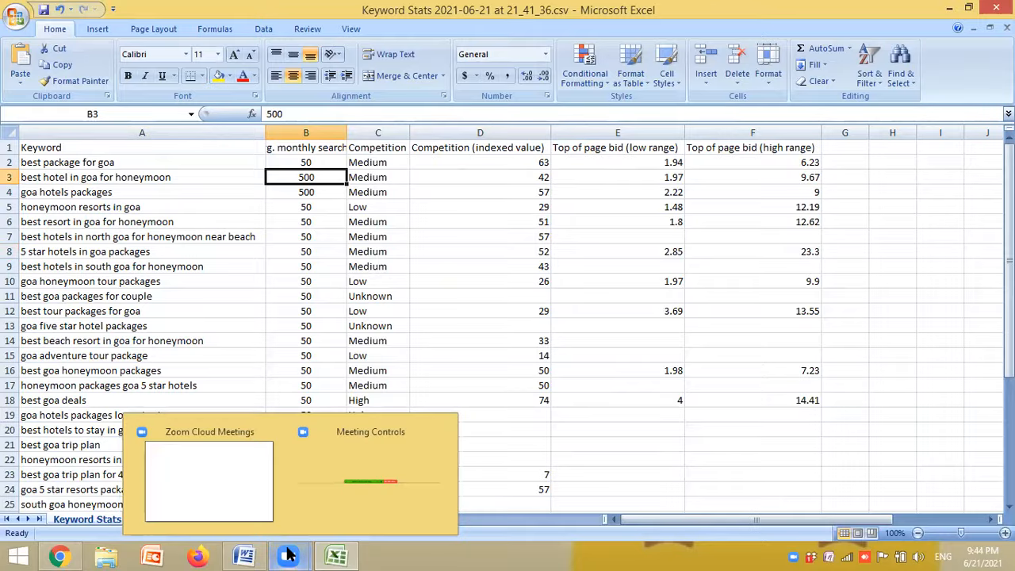
pyautogui.click(324, 496)
# - Switch to Keyword Planner in Chrome, set the date range to Last month, and return to the Excel sheet
pyautogui.click(949, 8)
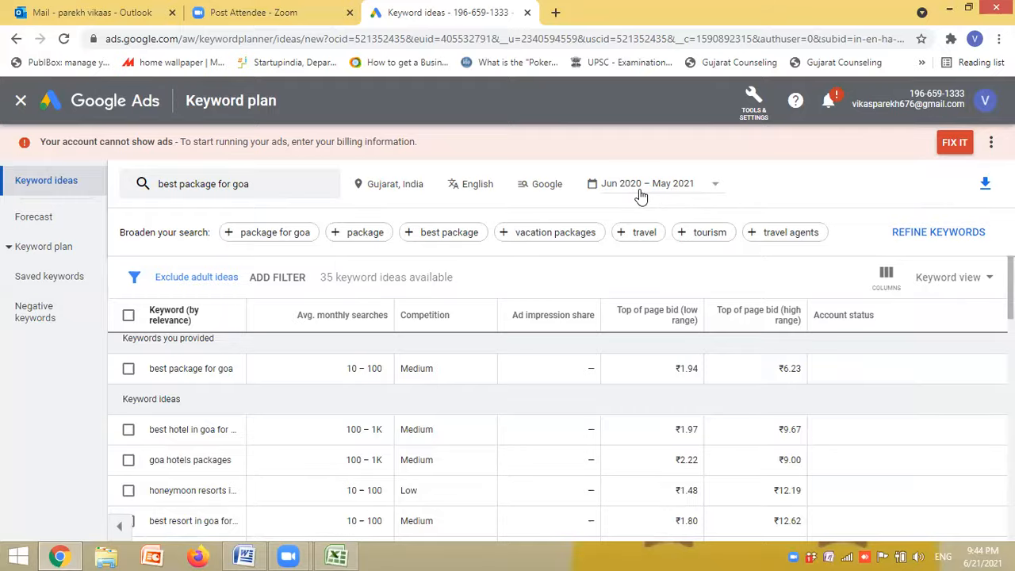
pyautogui.click(716, 190)
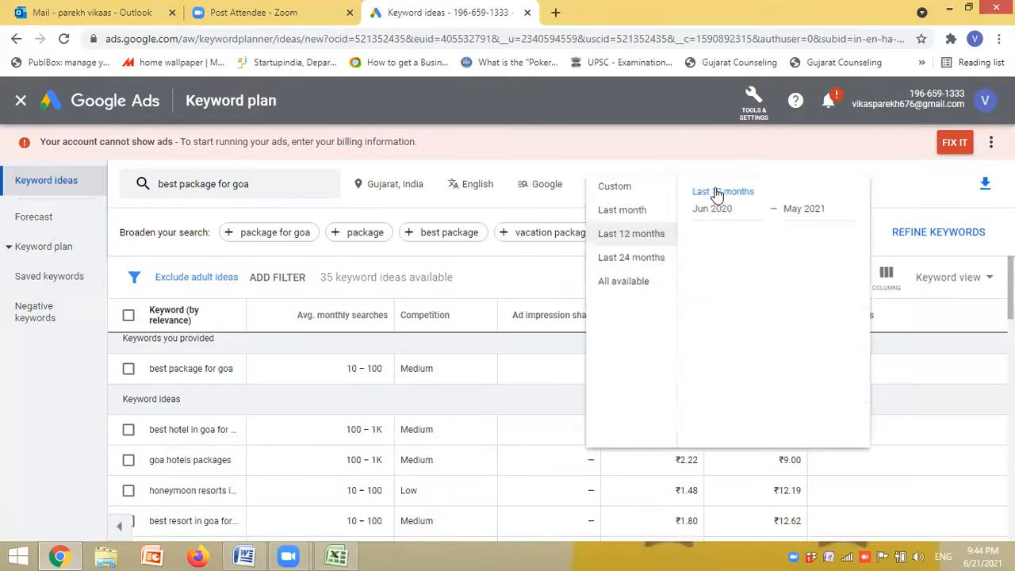
pyautogui.click(647, 213)
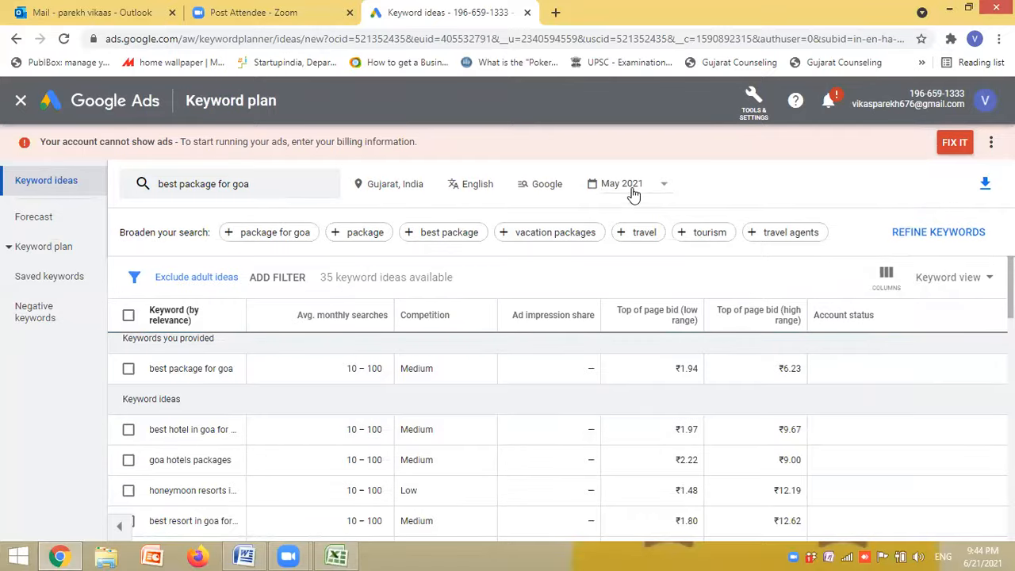
pyautogui.click(337, 555)
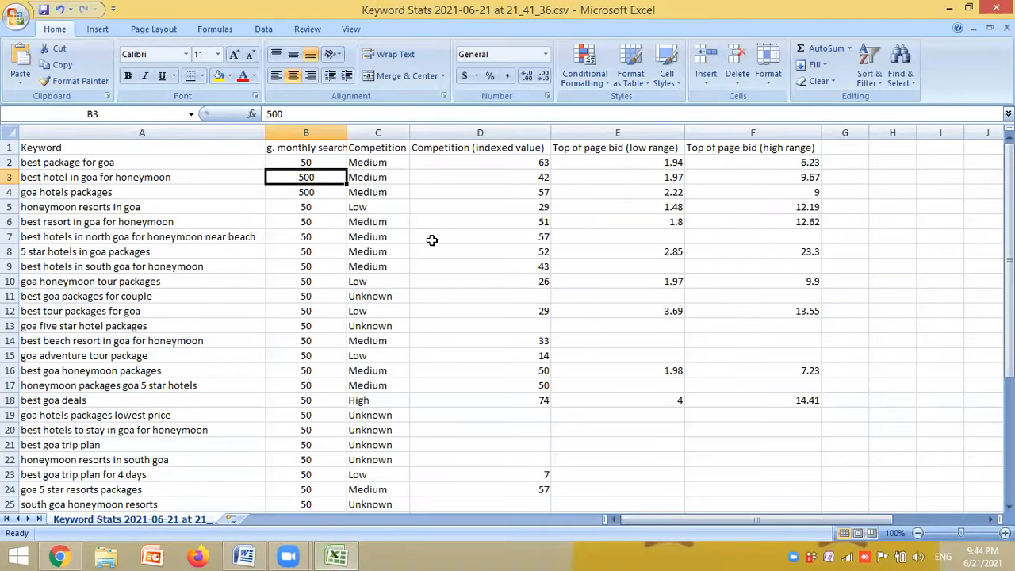
# - Centre-align the Competition (indexed value) column and check its values from D2 to D18
pyautogui.click(485, 132)
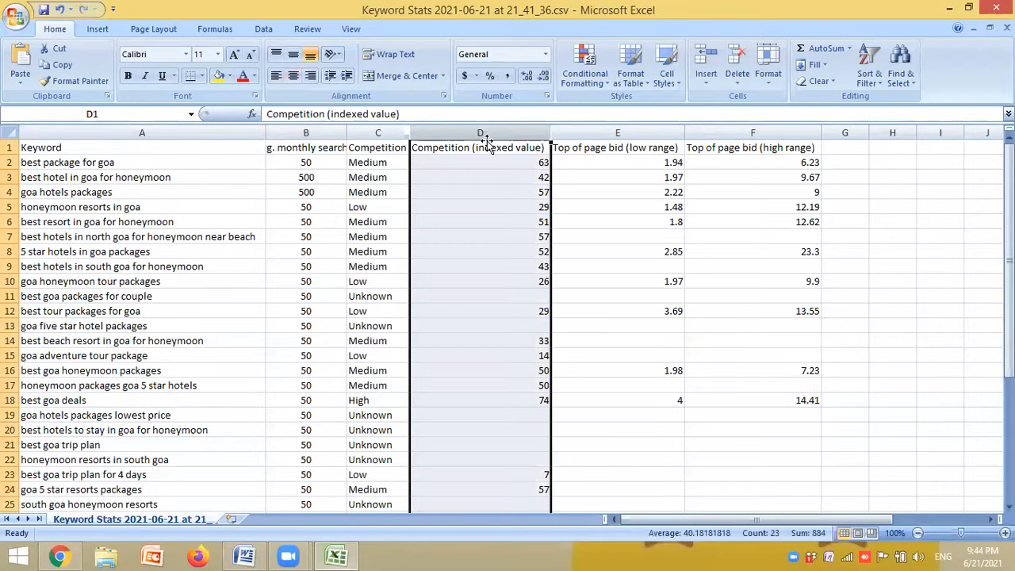
pyautogui.click(292, 76)
pyautogui.click(567, 206)
pyautogui.moveTo(518, 167); pyautogui.dragTo(520, 395)
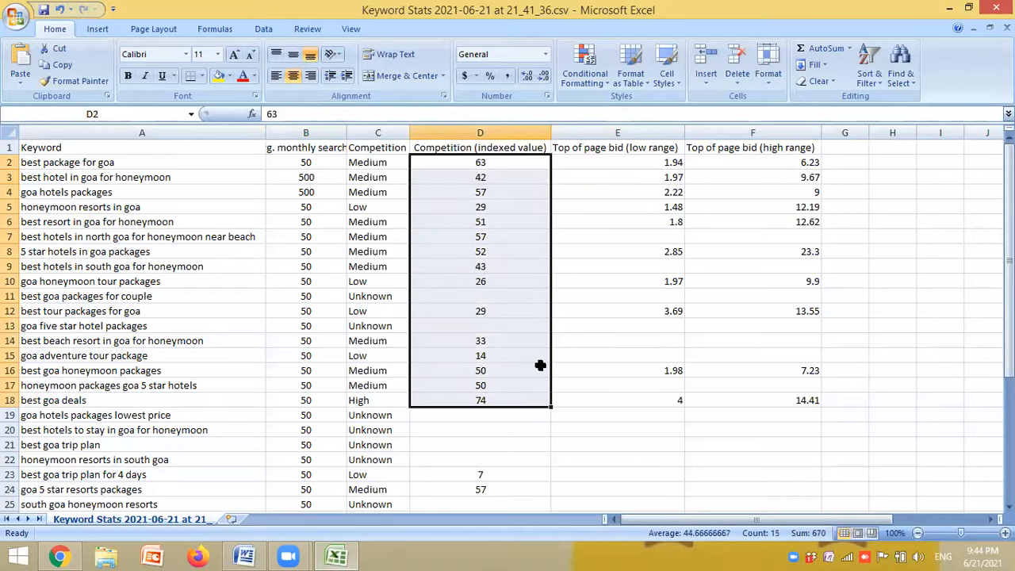
pyautogui.click(587, 295)
# - Centre-align the low range and high range Top of page bid columns
pyautogui.click(612, 132)
pyautogui.moveTo(802, 128); pyautogui.dragTo(793, 132)
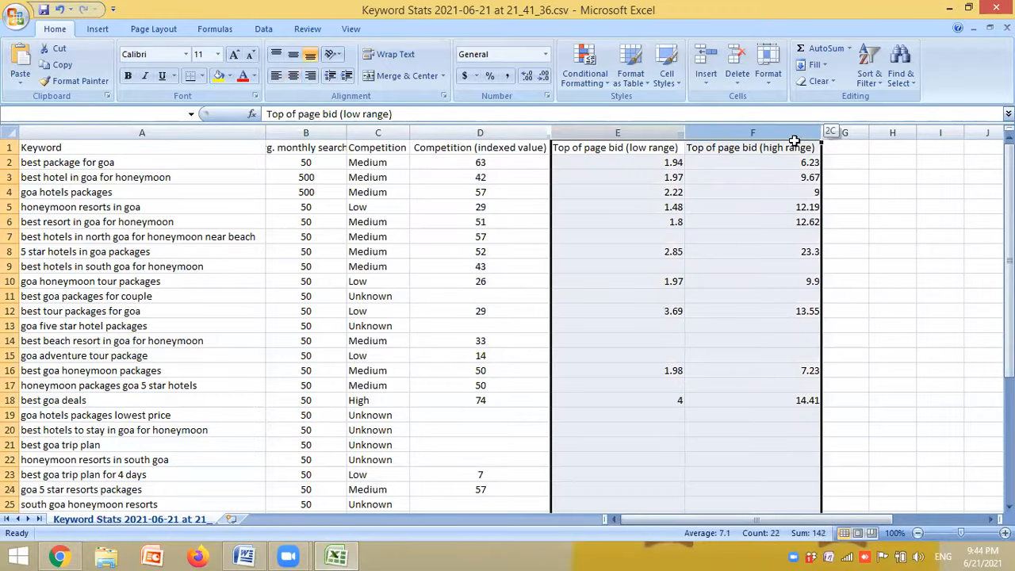
pyautogui.click(293, 76)
pyautogui.click(859, 291)
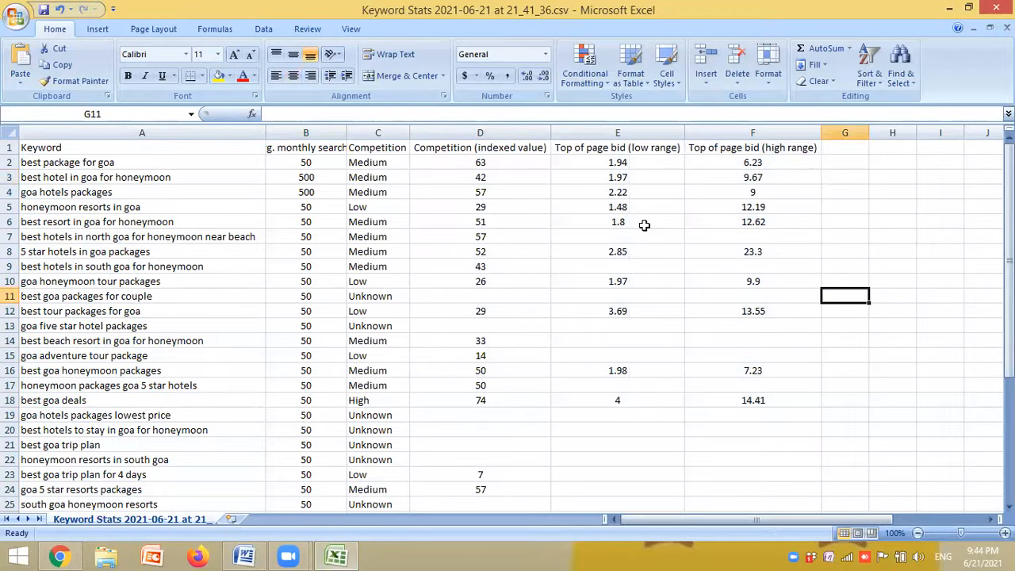
# - Examine the low and high Top of page bids in E2:F18, including those for "honeymoon resorts in goa"
pyautogui.click(642, 208)
pyautogui.click(770, 210)
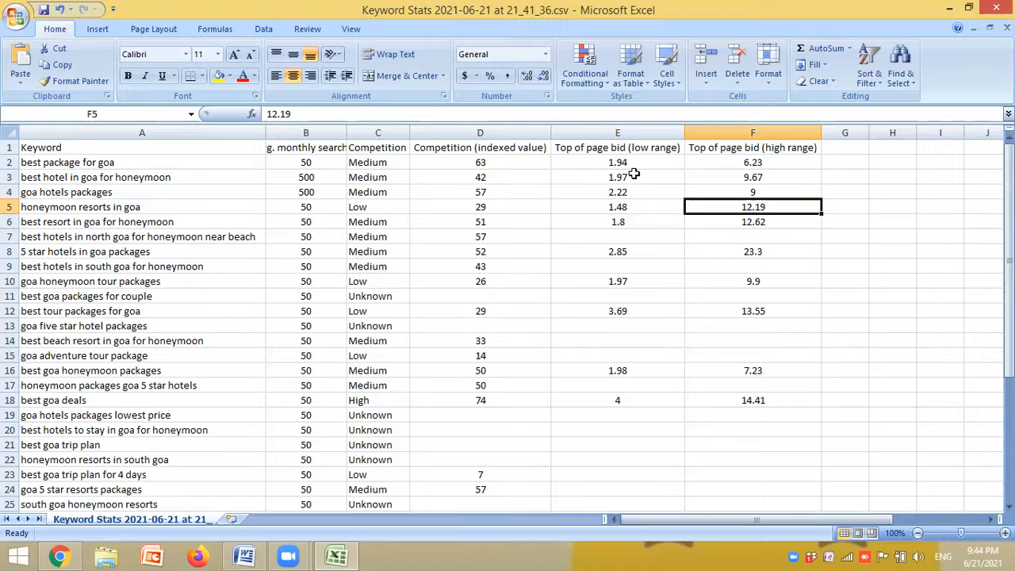
pyautogui.moveTo(627, 162); pyautogui.dragTo(778, 400)
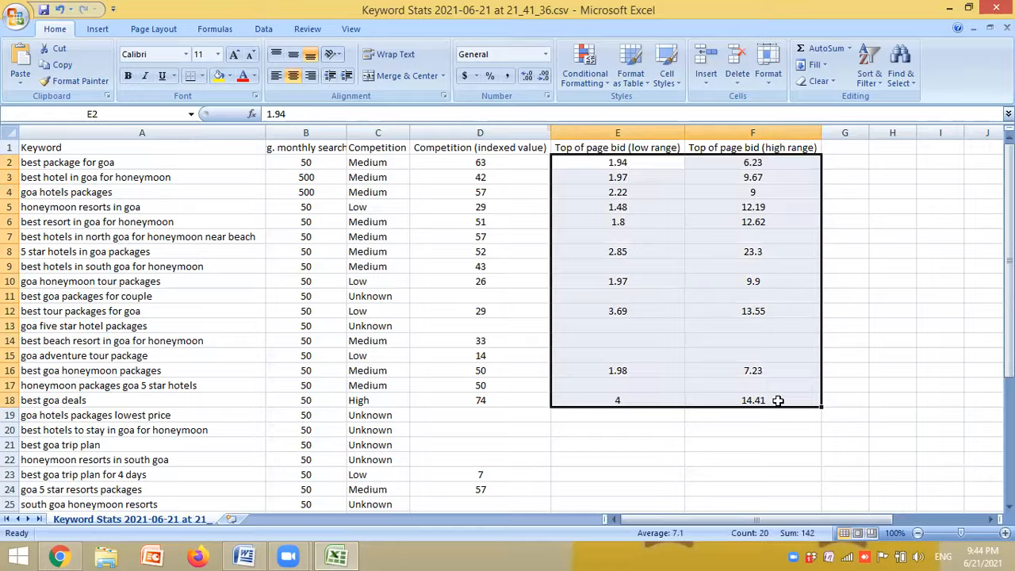
pyautogui.click(877, 269)
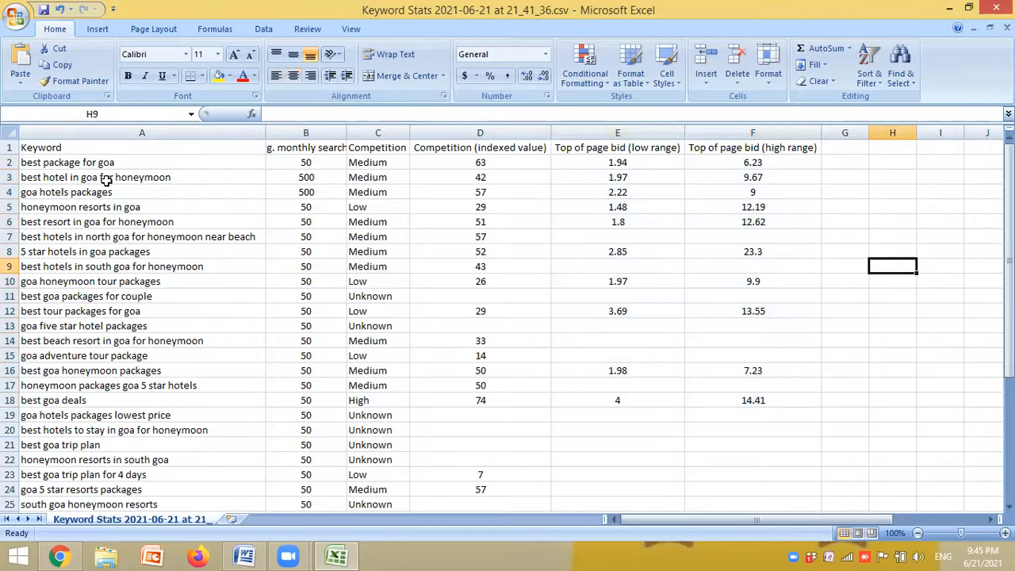
# - Examine the competition level, indexed value and low and high Top of page bids for "best goa deals"
pyautogui.click(146, 399)
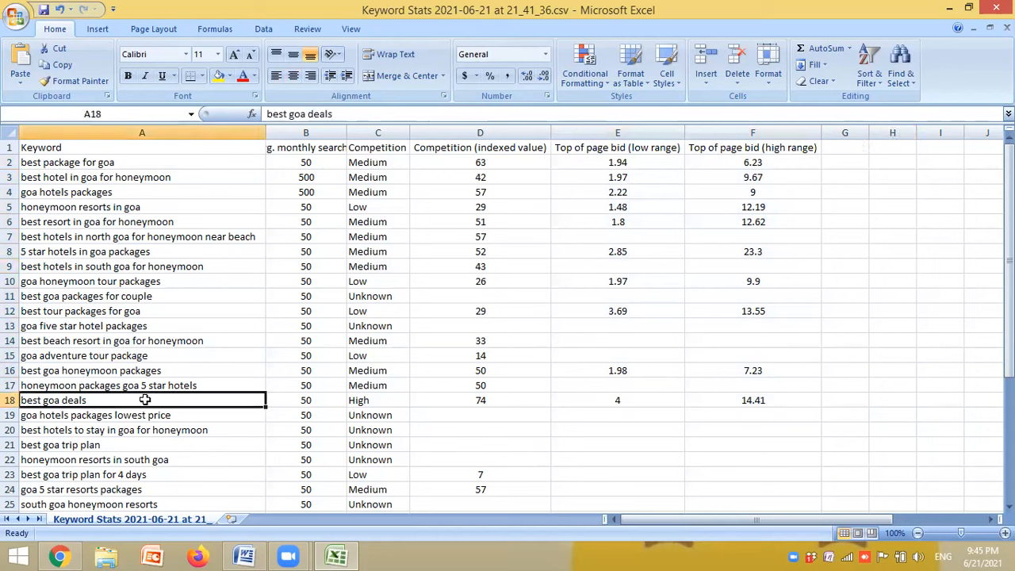
pyautogui.click(372, 400)
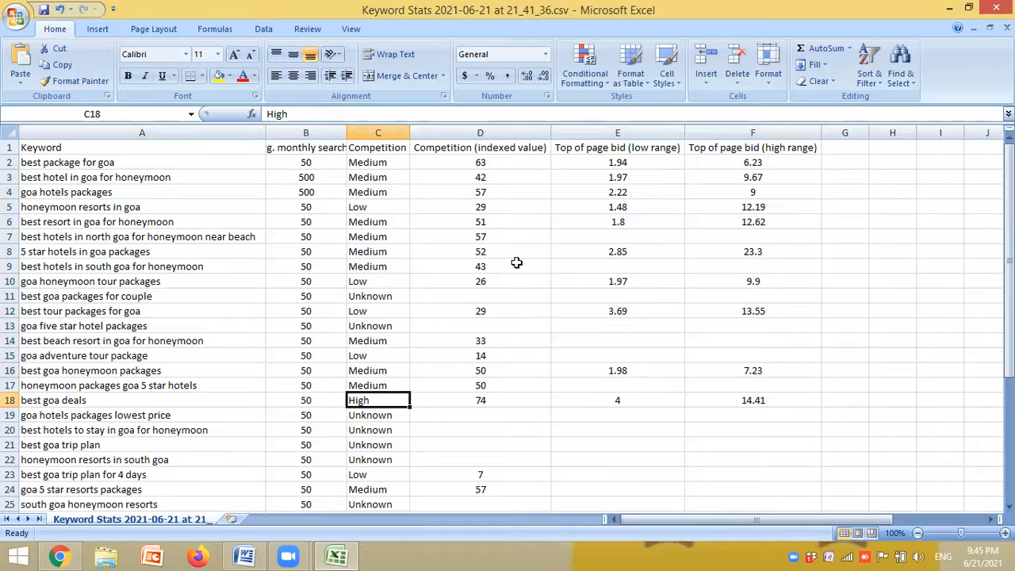
pyautogui.click(492, 400)
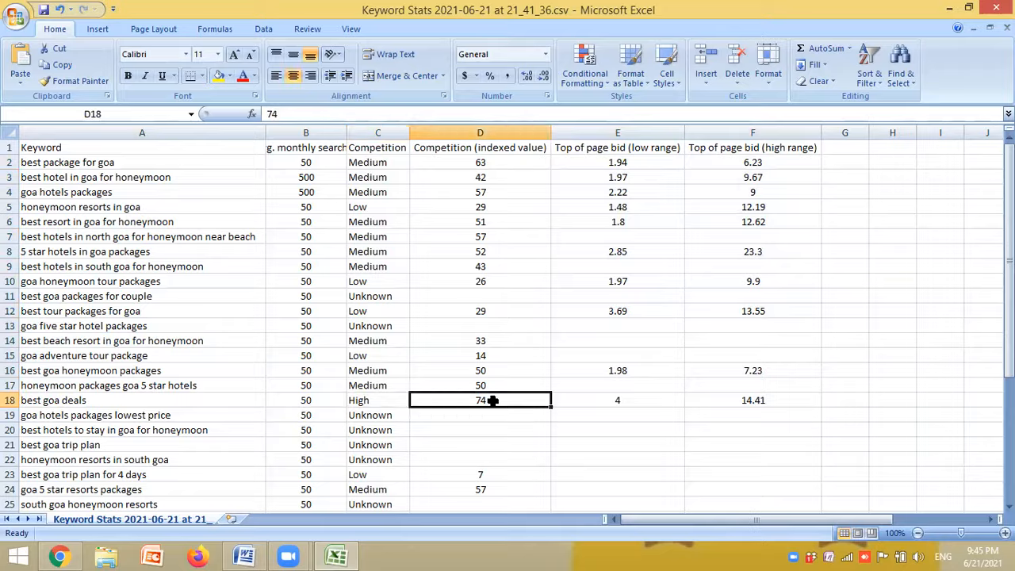
pyautogui.click(635, 401)
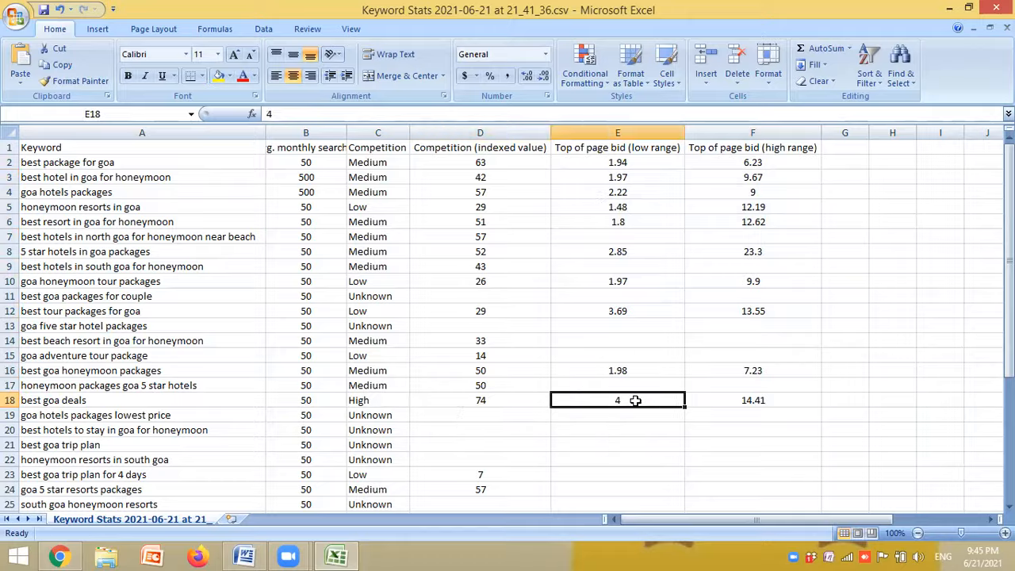
pyautogui.click(732, 401)
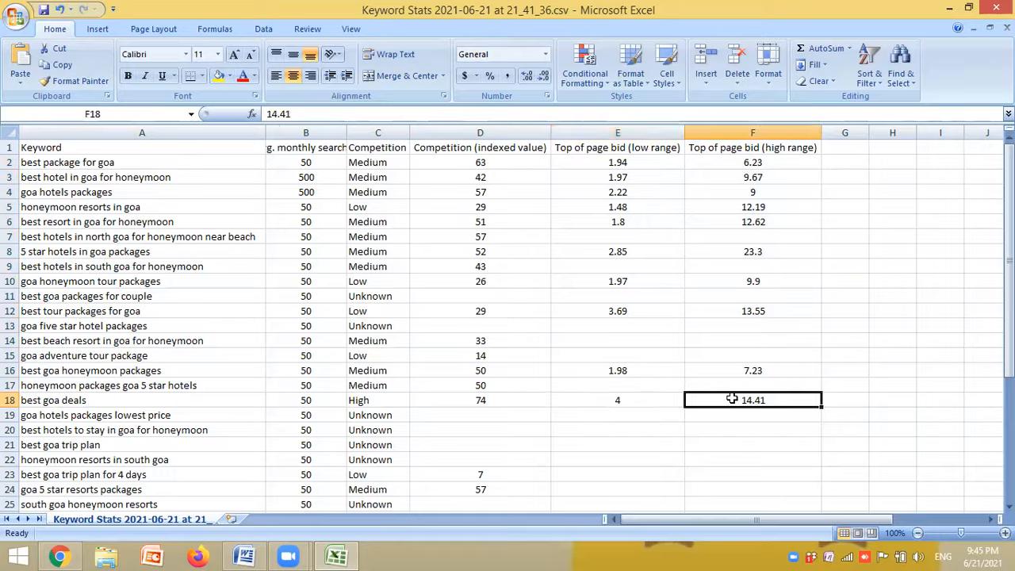
pyautogui.click(908, 285)
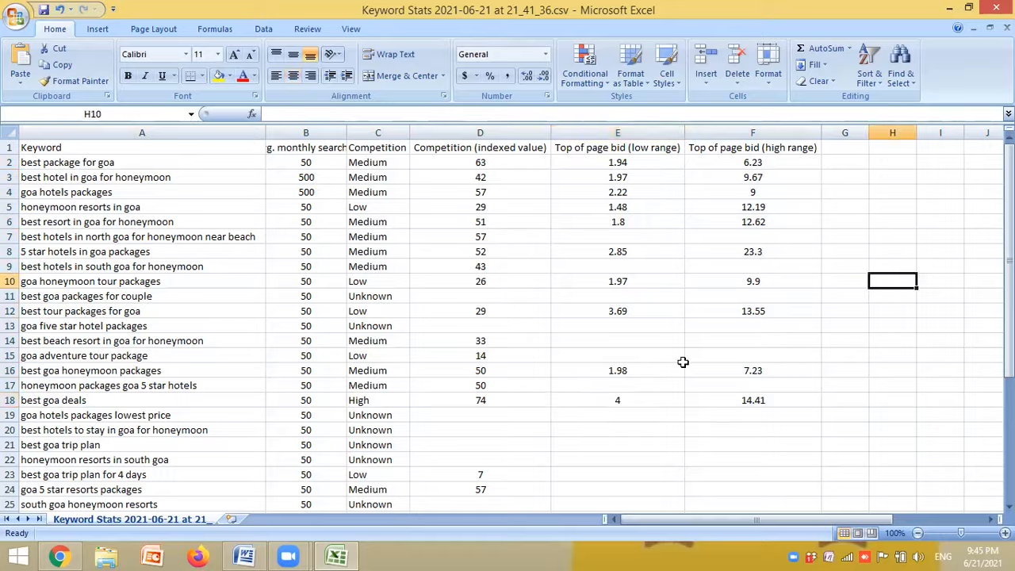
pyautogui.click(137, 399)
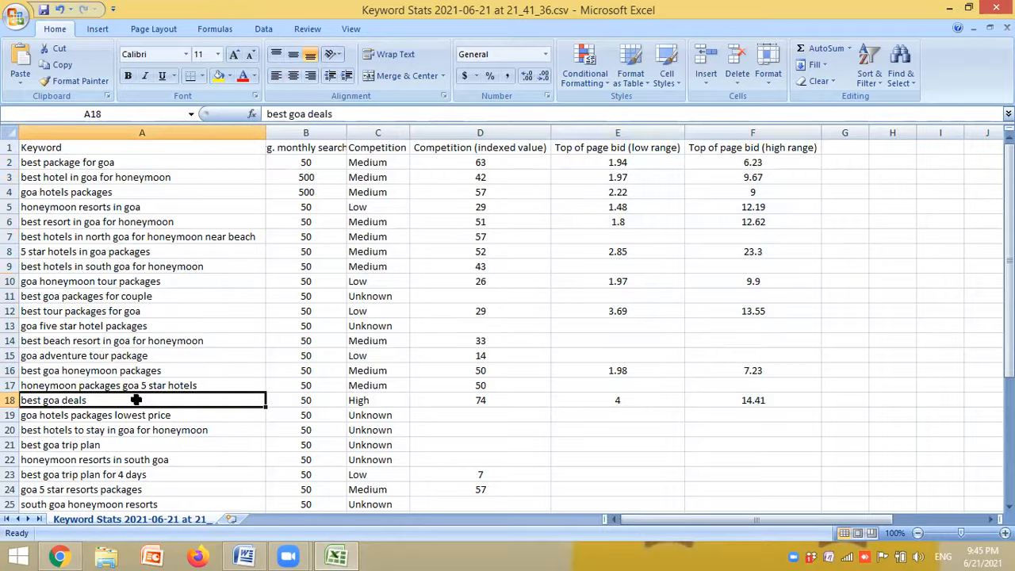
pyautogui.click(985, 249)
pyautogui.click(623, 404)
pyautogui.click(749, 400)
# - Calculate the average bid for "best goa deals" in H18 with the formula =18/2
pyautogui.click(887, 395)
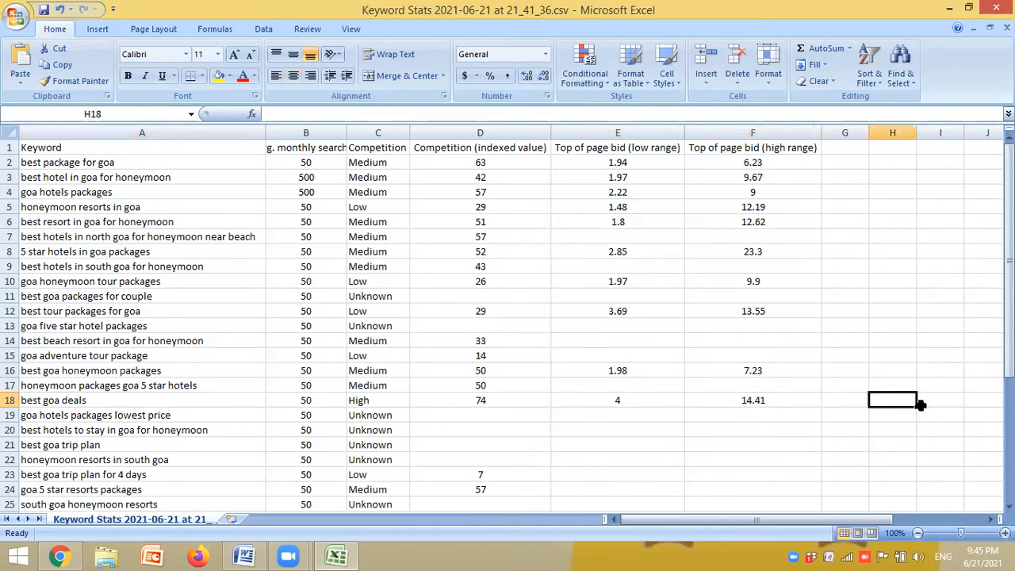
pyautogui.write('7')
pyautogui.press('BackSpace')
pyautogui.write('14+4')
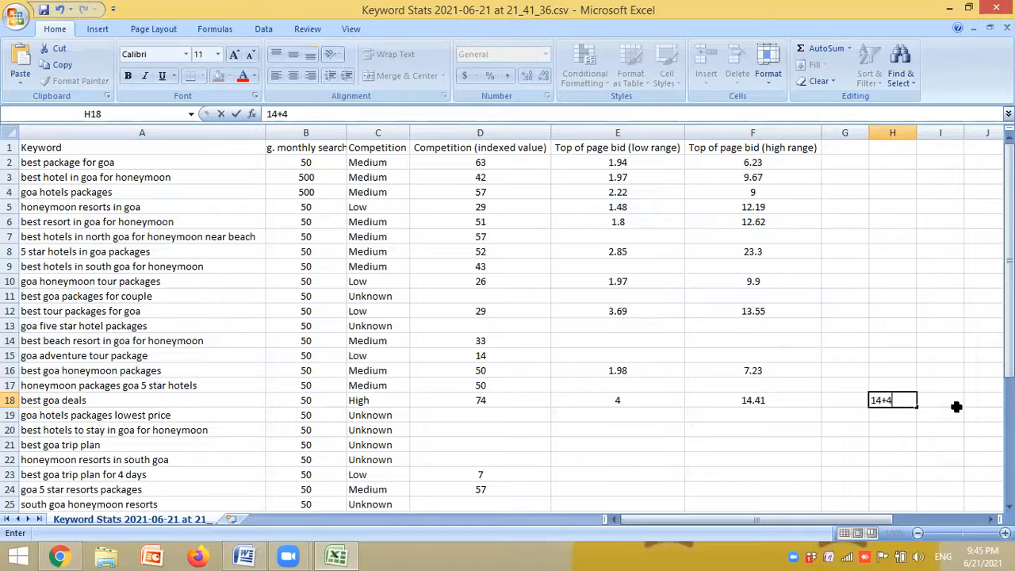
pyautogui.press('BackSpace')
pyautogui.press('BackSpace')
pyautogui.press('BackSpace')
pyautogui.press('BackSpace')
pyautogui.write('=')
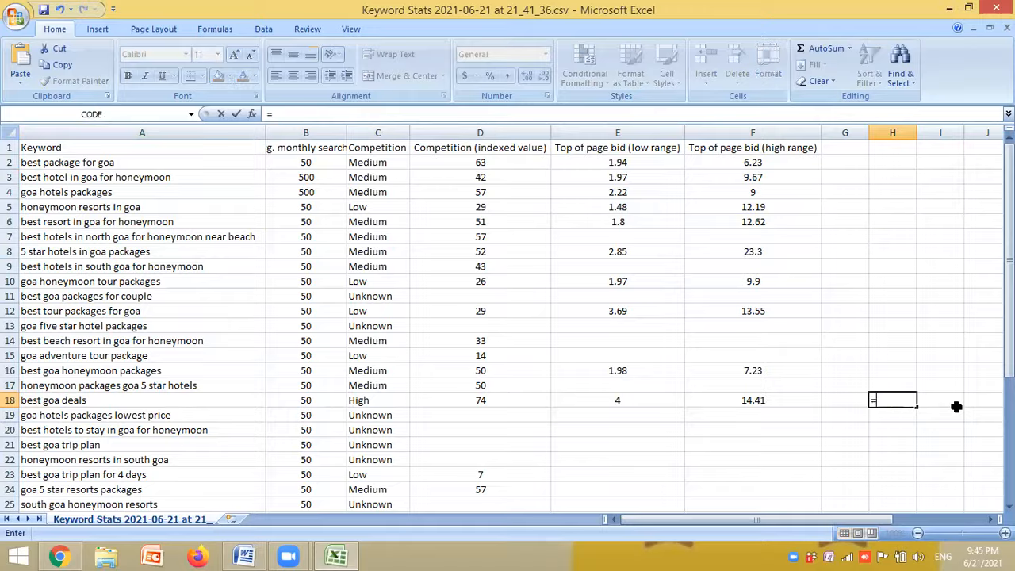
pyautogui.write('18/2')
pyautogui.press('Return')
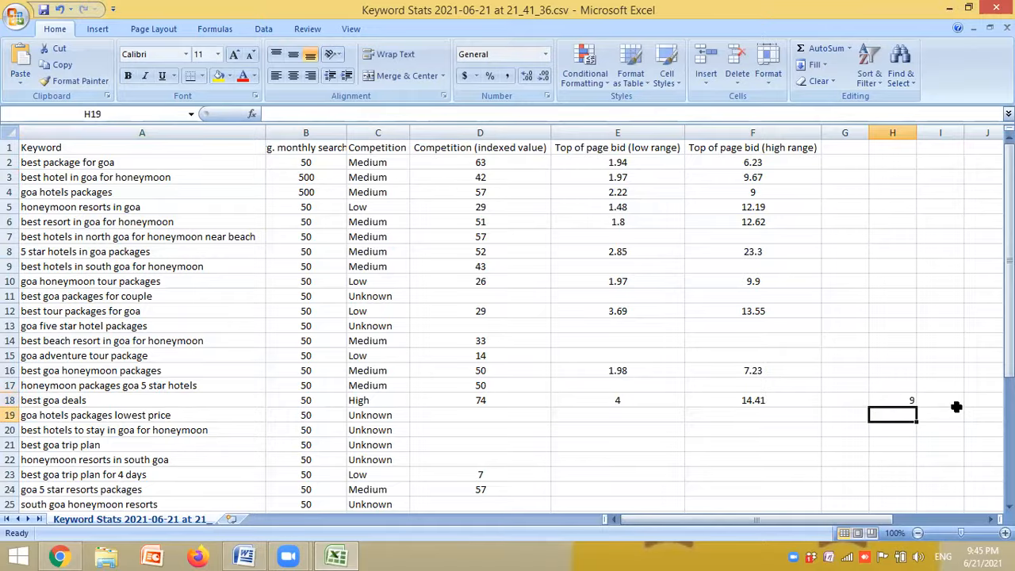
pyautogui.click(899, 403)
# - Calculate the number of clicks from a budget of 500 in H12 with the formula =500/9
pyautogui.click(888, 313)
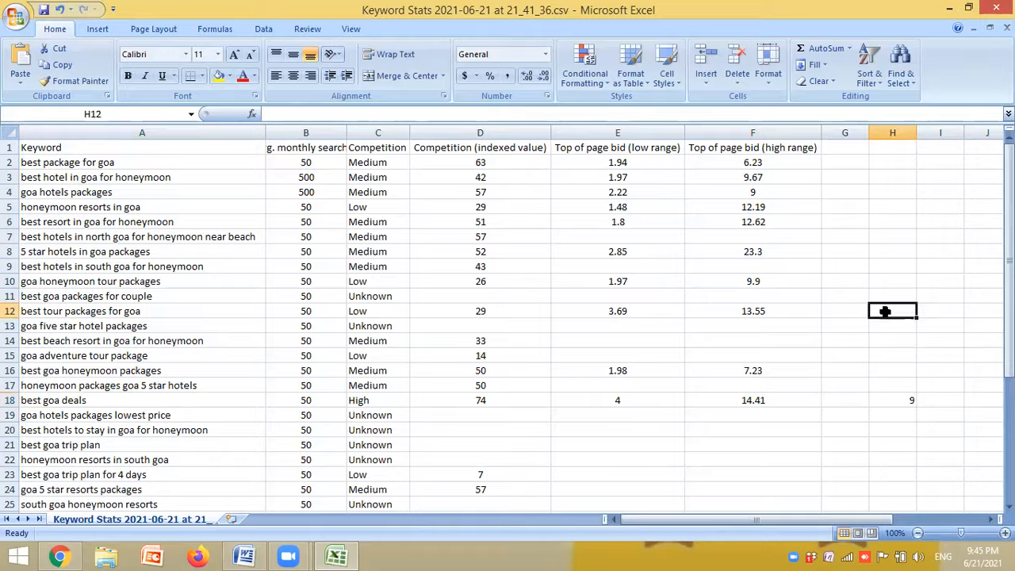
pyautogui.write('500')
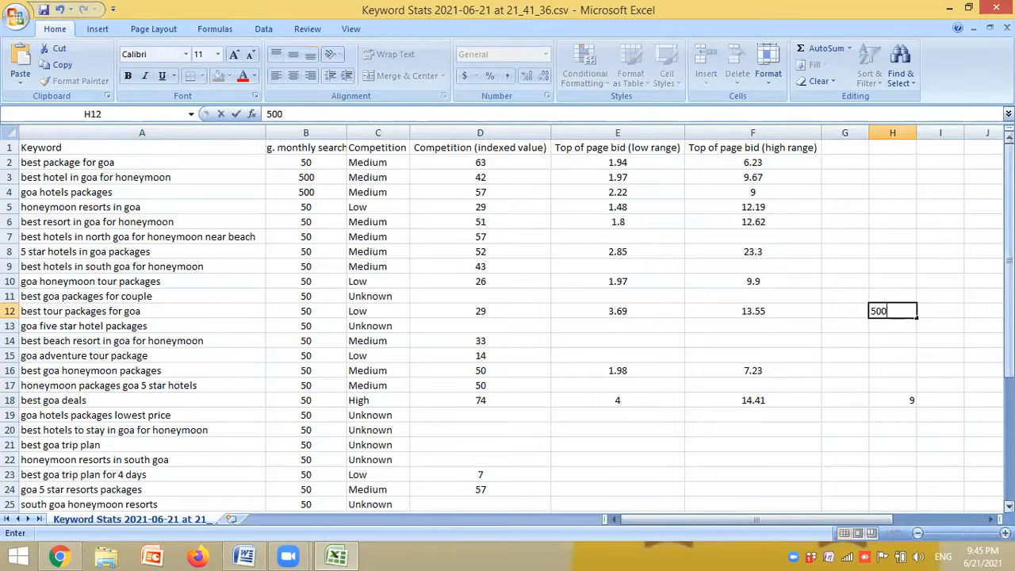
pyautogui.press('BackSpace')
pyautogui.press('BackSpace')
pyautogui.press('BackSpace')
pyautogui.write('=500/')
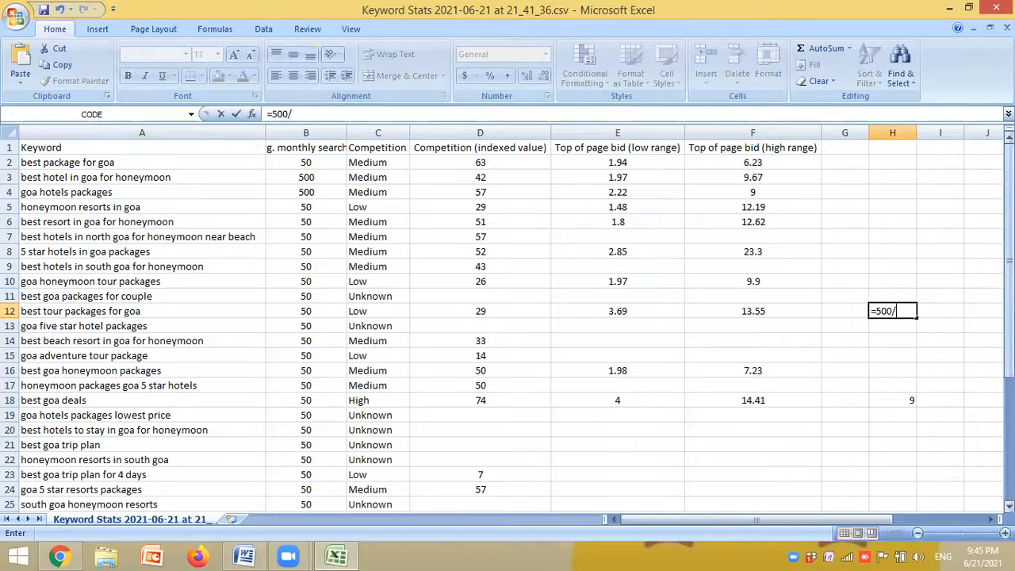
pyautogui.write('9')
pyautogui.press('Return')
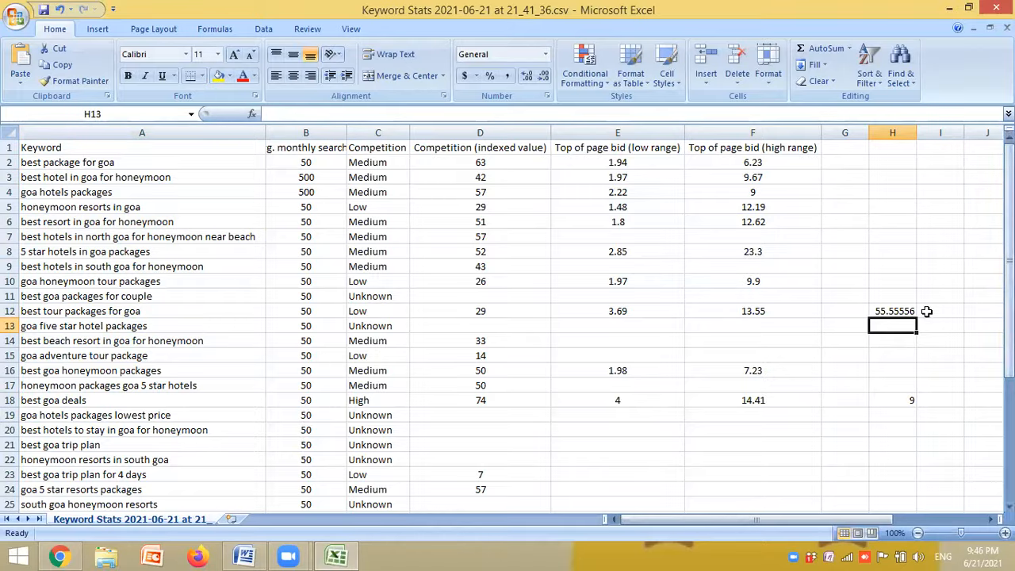
pyautogui.click(902, 313)
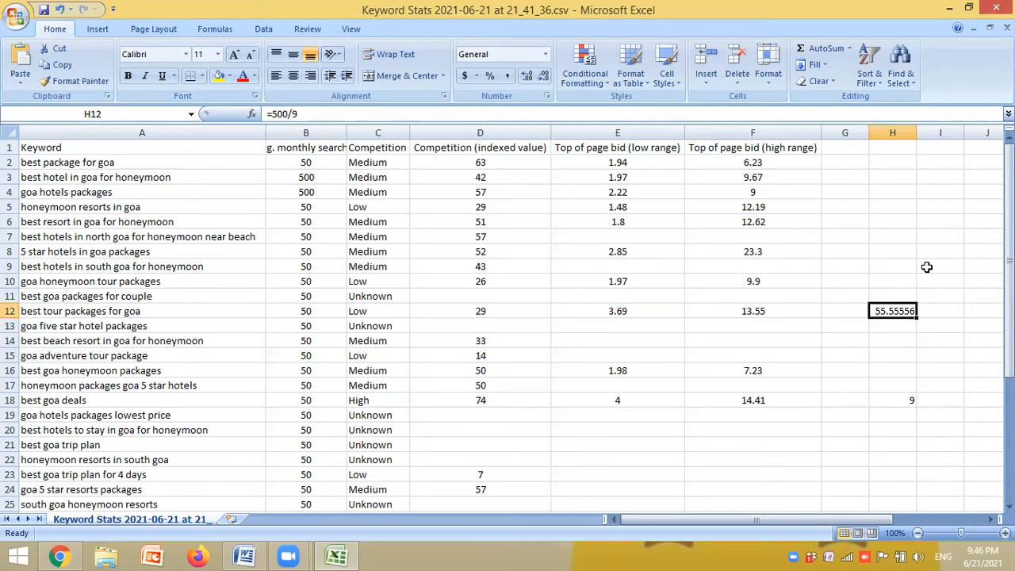
# - Add the rounded bids for "best hotel in goa for honeymoon" in H3 with =2+10 and enter the average 6 in H4
pyautogui.click(173, 176)
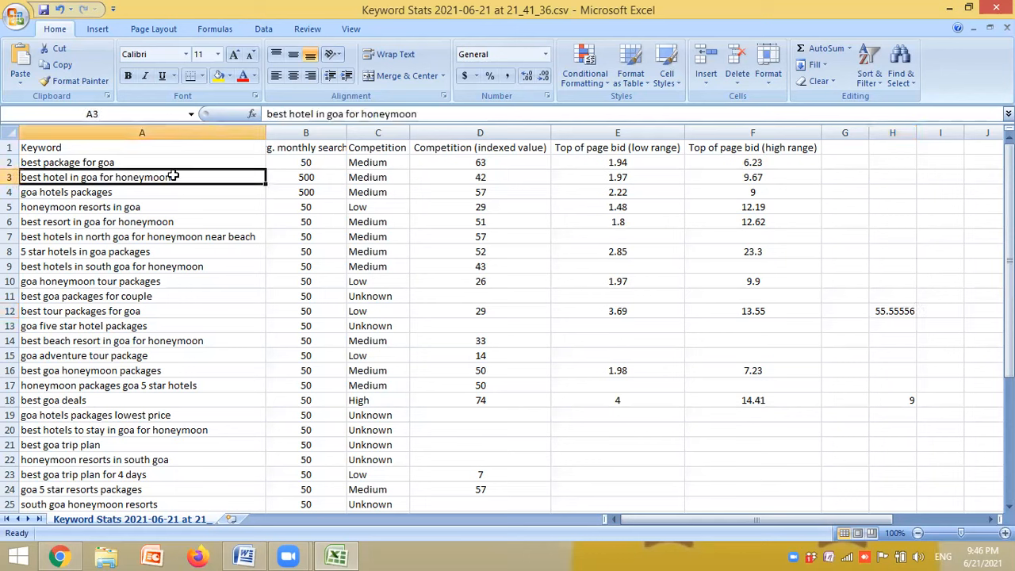
pyautogui.moveTo(633, 178); pyautogui.dragTo(735, 177)
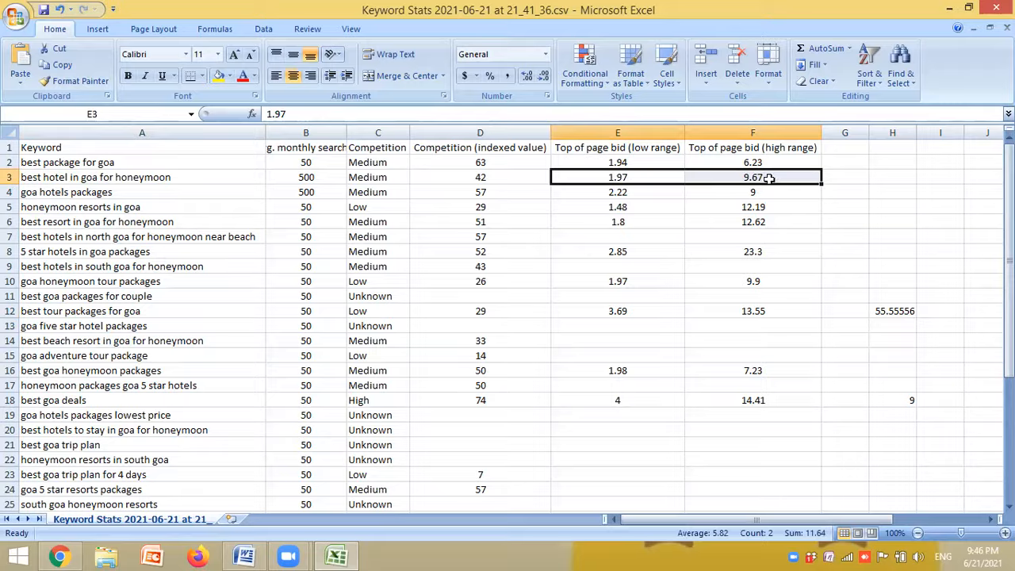
pyautogui.click(875, 177)
pyautogui.write('=')
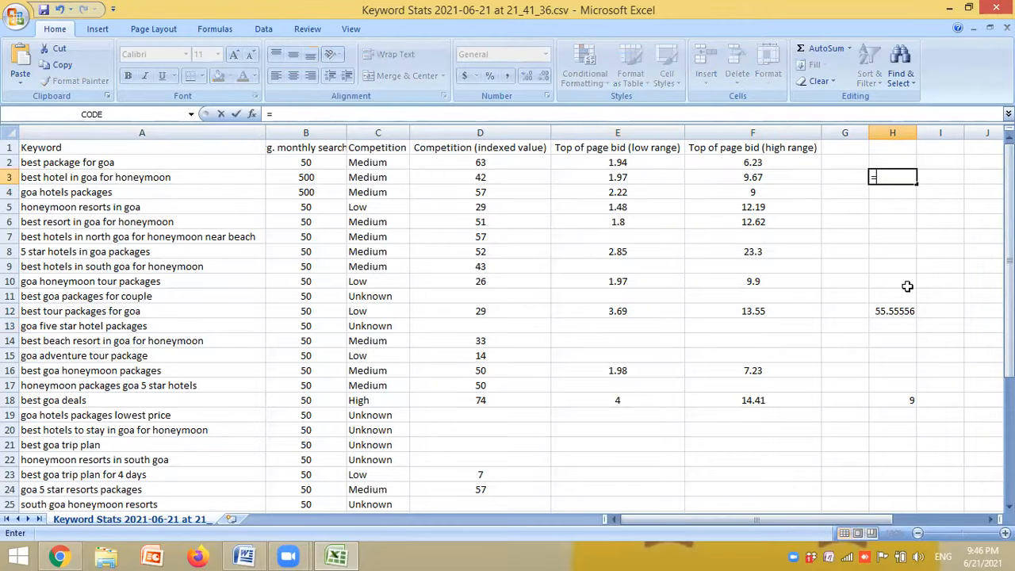
pyautogui.write('2+10')
pyautogui.press('Return')
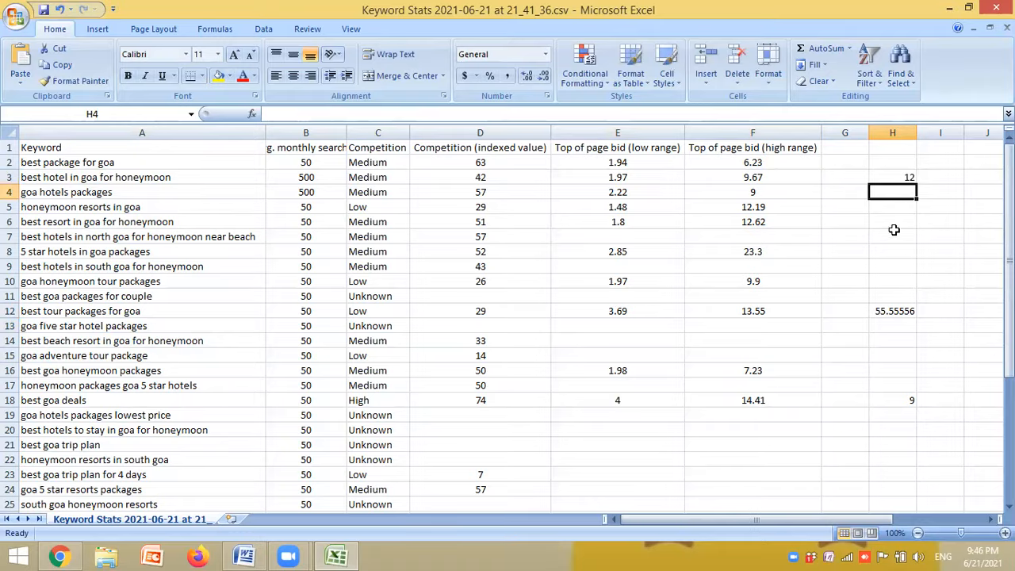
pyautogui.write('6')
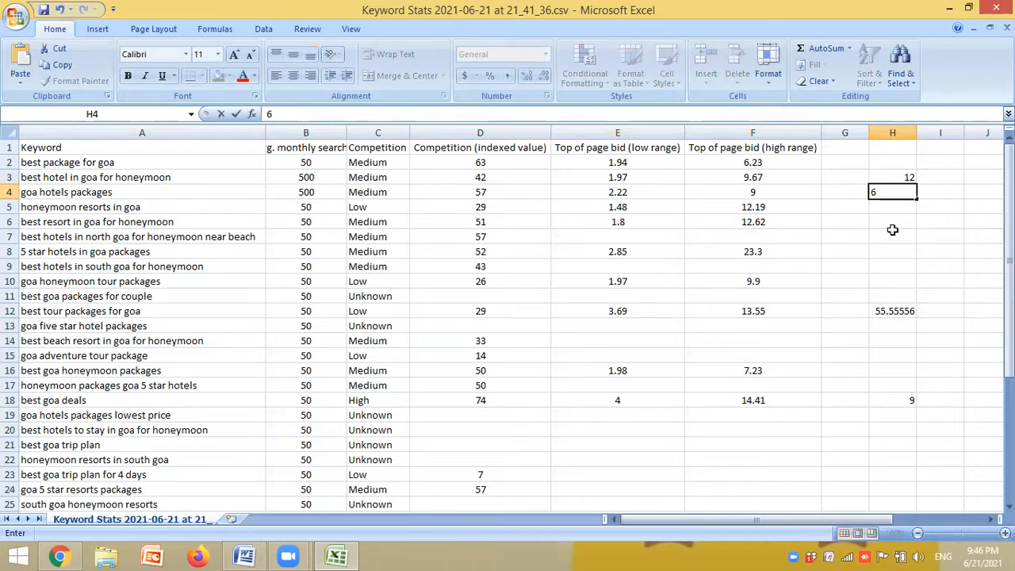
# - Divide the budget of 500 by the average bid in H7 with the formula =500/6
pyautogui.click(890, 234)
pyautogui.write('=5')
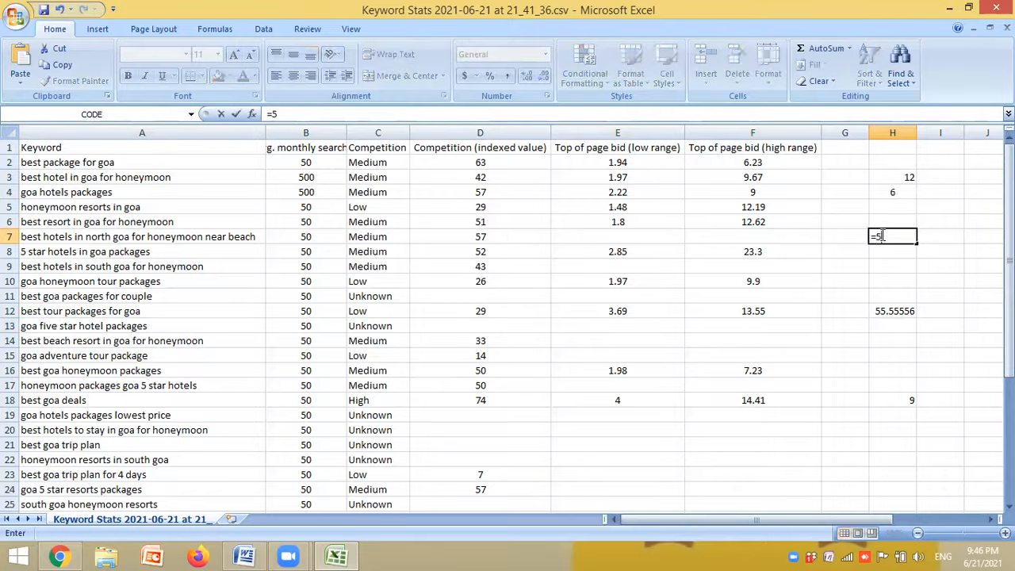
pyautogui.write('00/6')
pyautogui.press('Return')
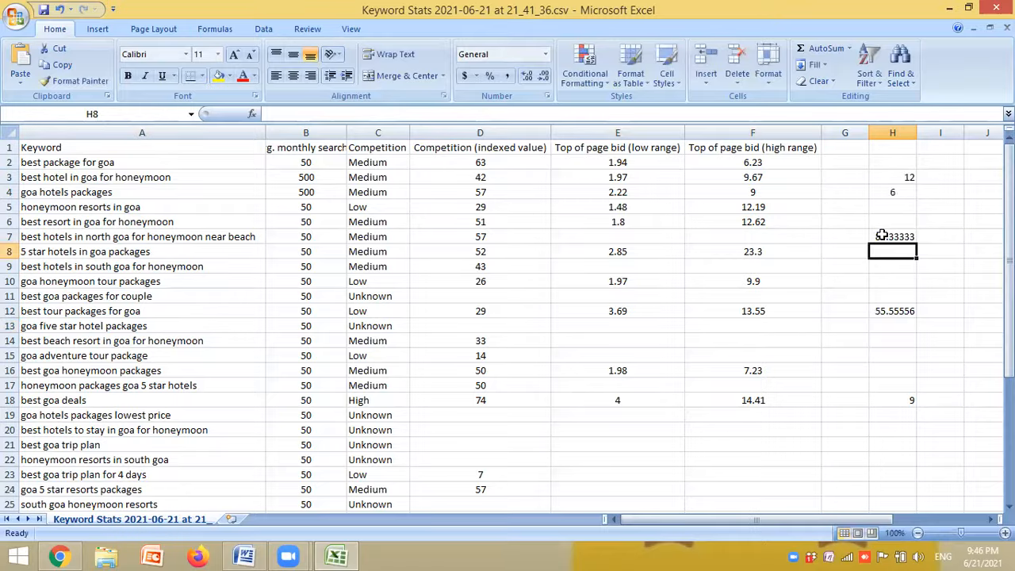
pyautogui.click(890, 236)
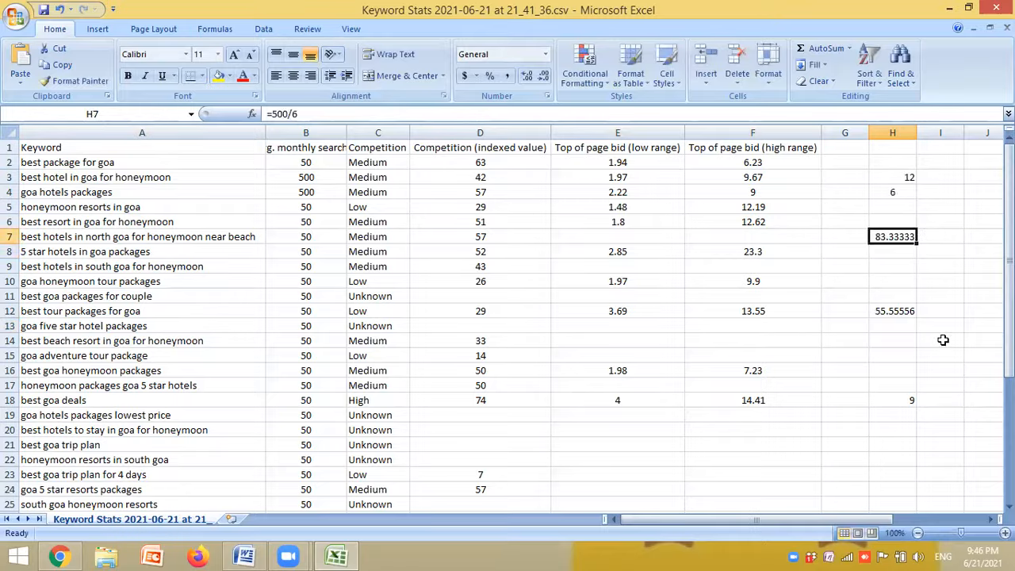
# - Delete column H with the trial calculations
pyautogui.click(894, 132)
pyautogui.rightClick(894, 133)
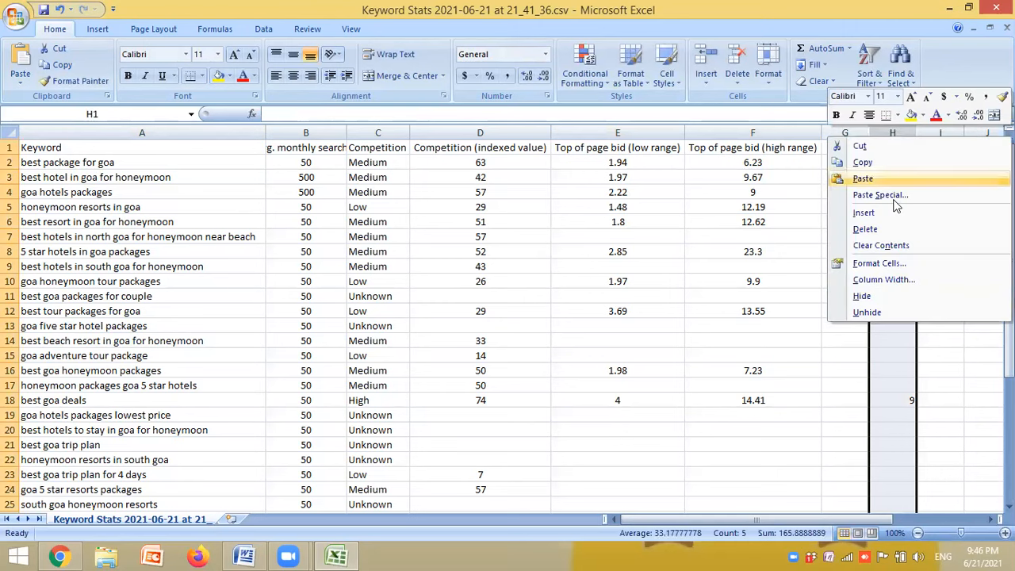
pyautogui.click(865, 229)
pyautogui.click(894, 226)
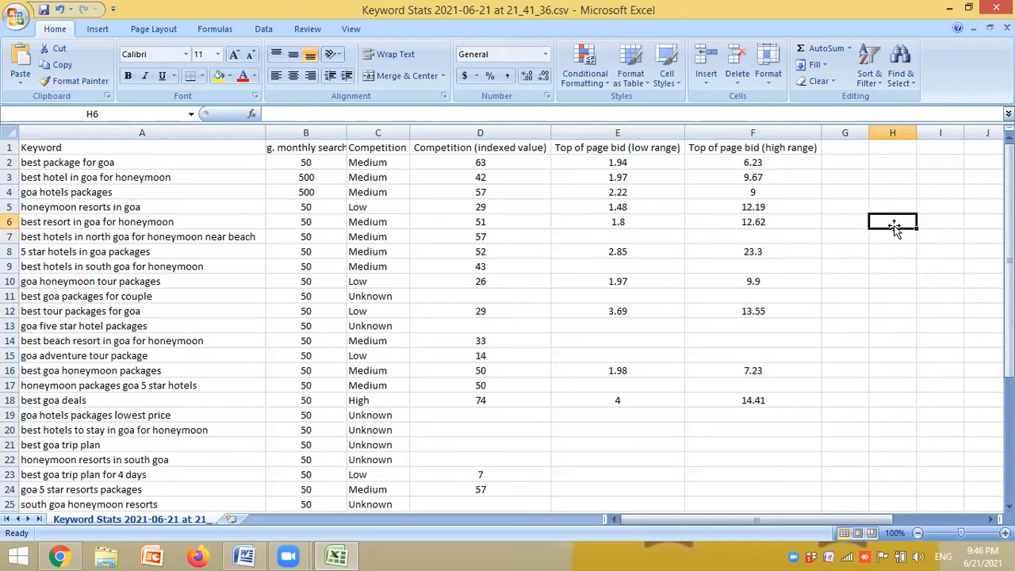
# - Check the low and high Top of page bids again and return to the Keyword Planner results in Chrome
pyautogui.click(623, 191)
pyautogui.click(772, 198)
pyautogui.click(779, 250)
pyautogui.click(641, 343)
pyautogui.click(730, 331)
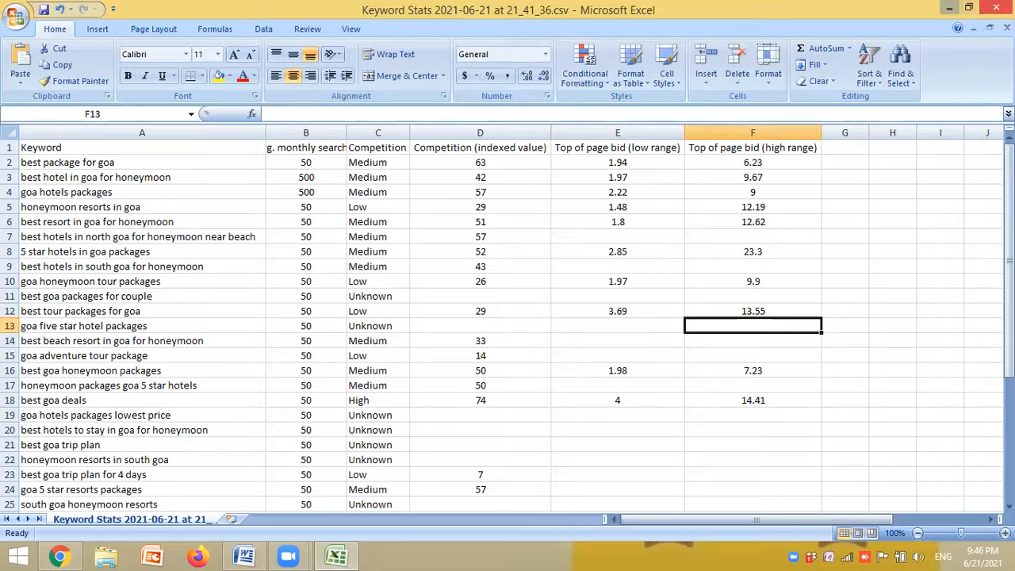
pyautogui.click(951, 8)
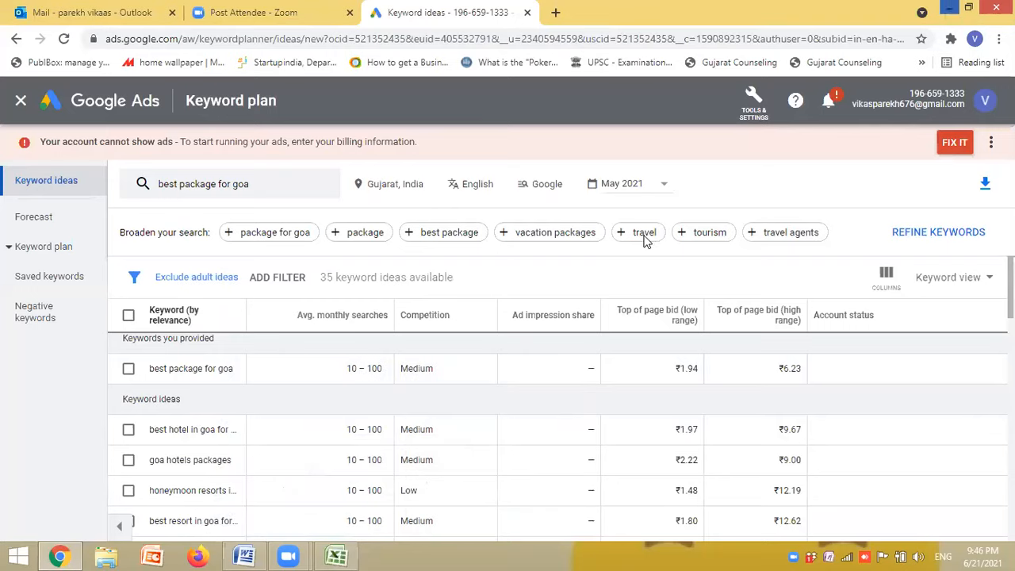
# - Reopen the Keyword Planner search and remove the keyword "best package for goa"
pyautogui.click(206, 187)
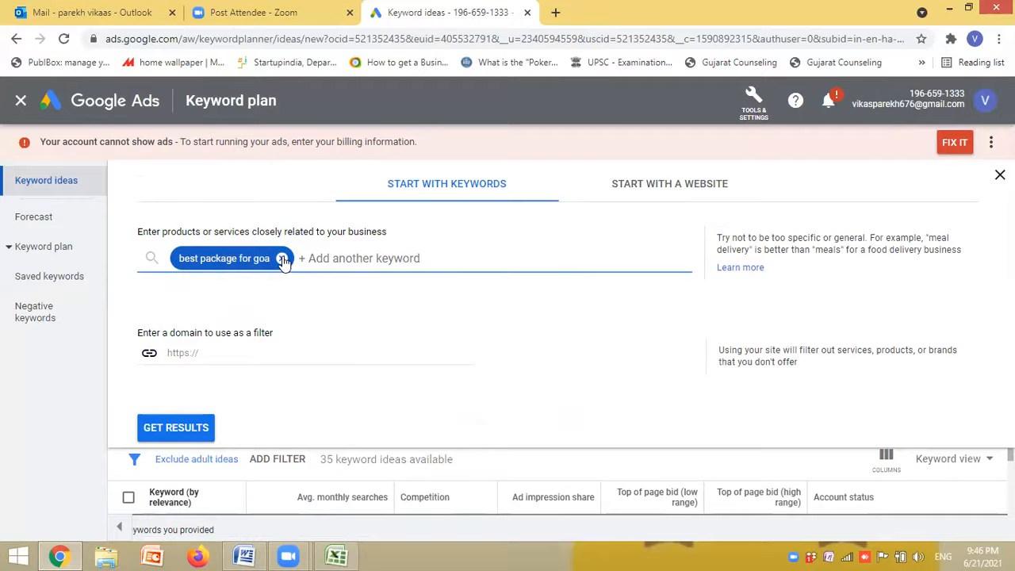
pyautogui.click(282, 260)
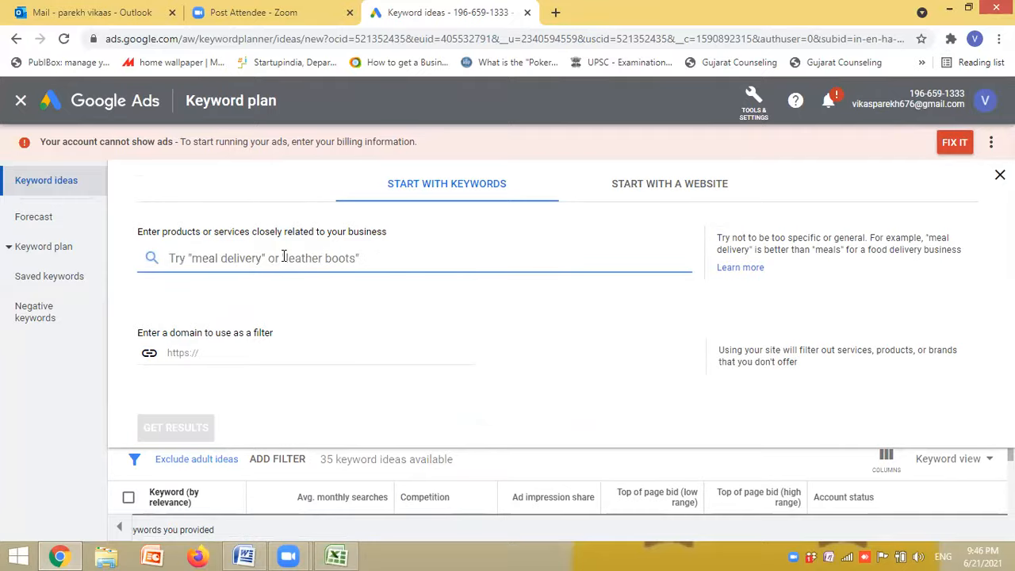
# - Open Google in a new browser tab and search for "best travel agent in surat"
pyautogui.click(556, 13)
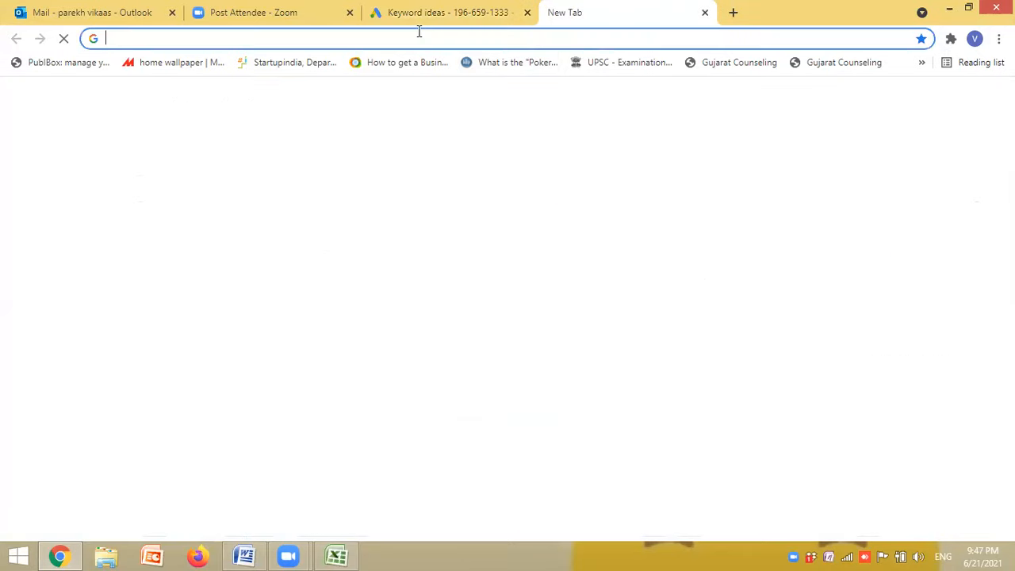
pyautogui.click(419, 39)
pyautogui.write('google')
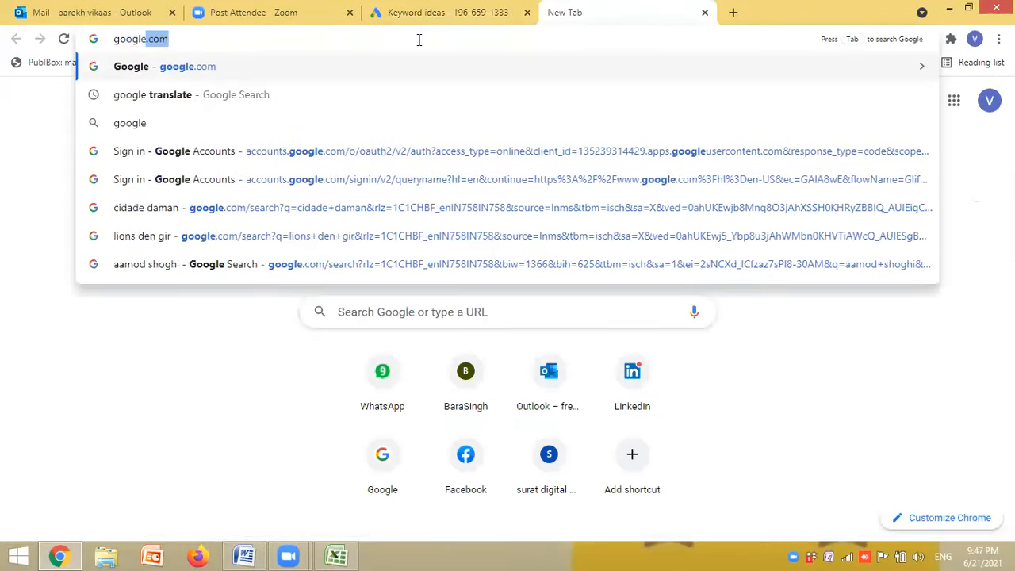
pyautogui.press('Return')
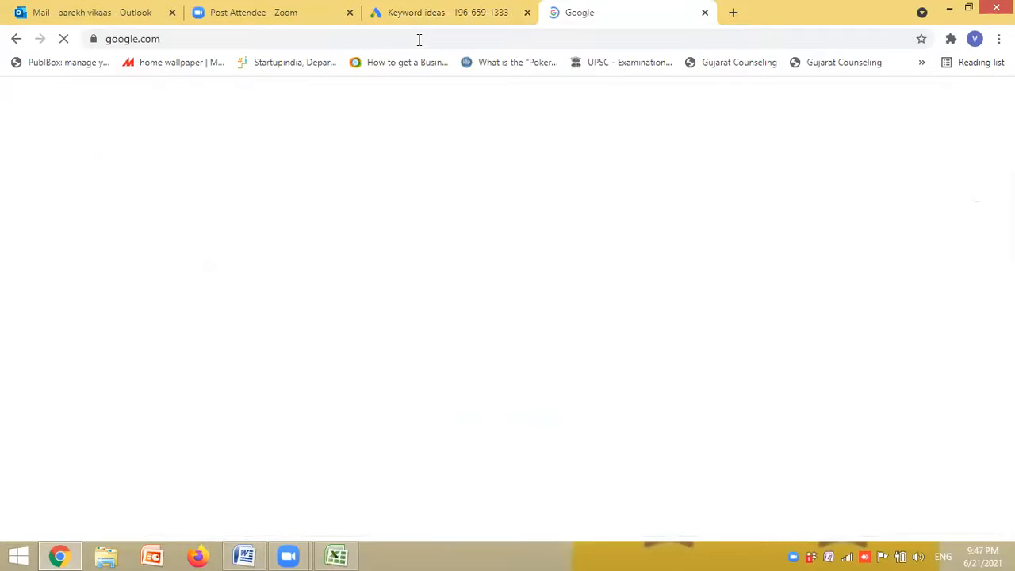
pyautogui.click(403, 226)
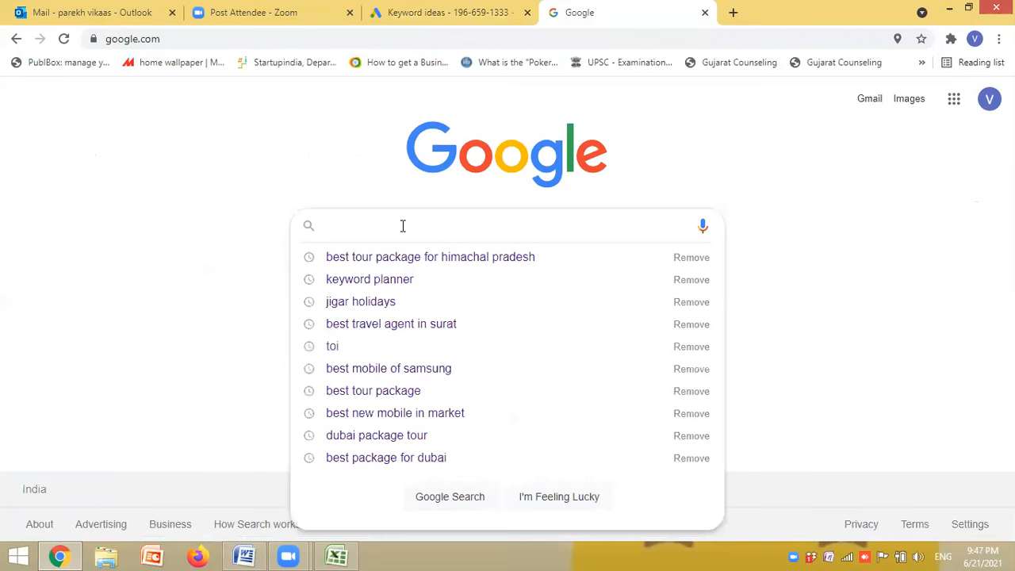
pyautogui.write('best travel')
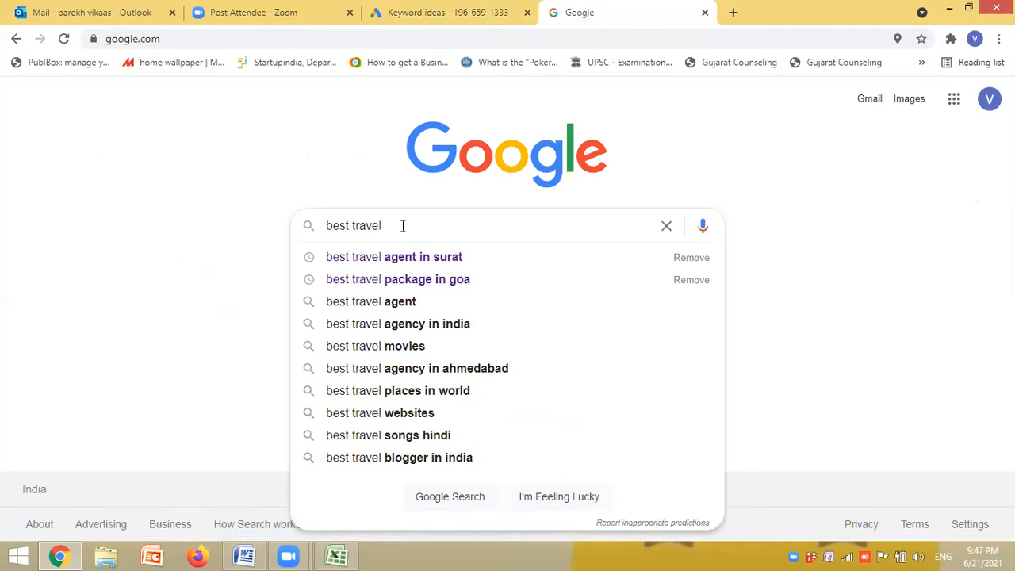
pyautogui.click(445, 261)
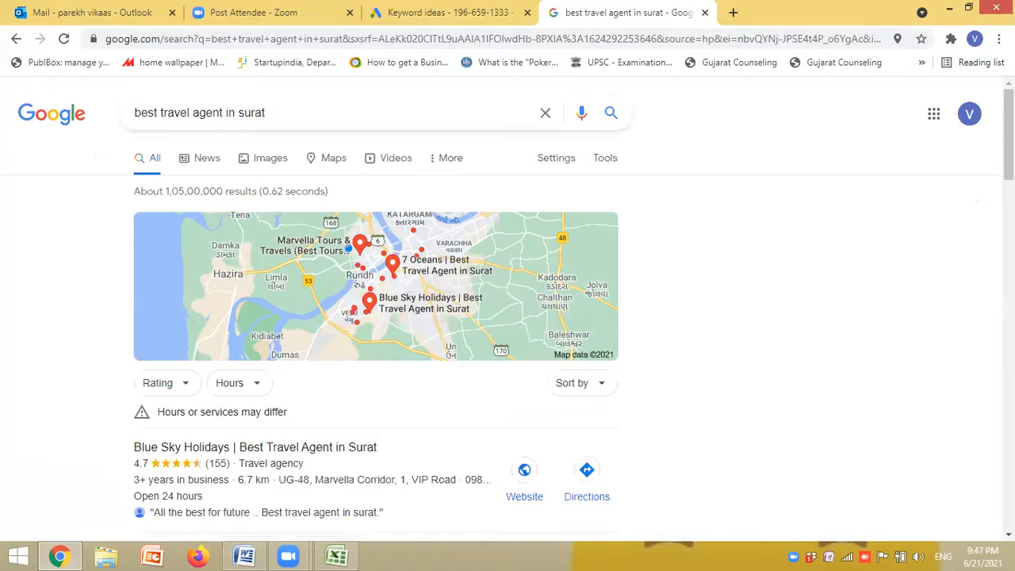
# - Open the Blue Sky Holidays website from the local results and copy its web address
pyautogui.scroll(-2, 1009, 135)
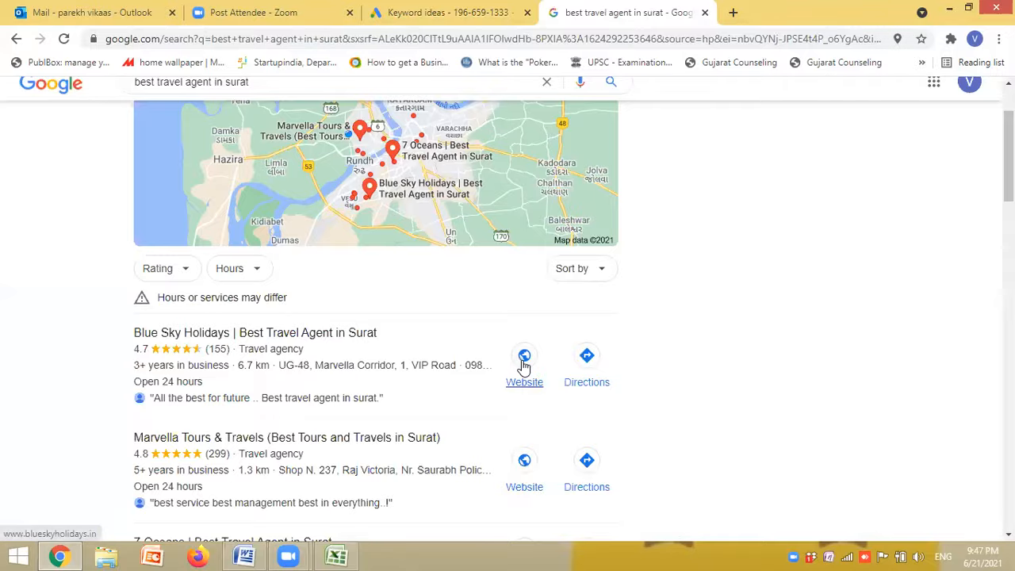
pyautogui.click(524, 363)
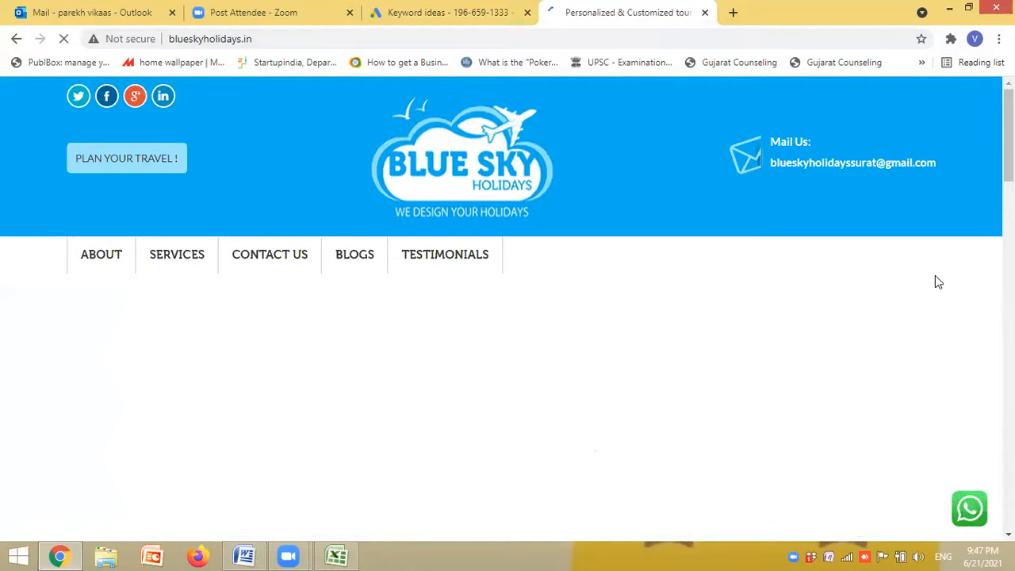
pyautogui.moveTo(257, 38); pyautogui.dragTo(161, 38)
pyautogui.hotkey('ctrl', 'c')
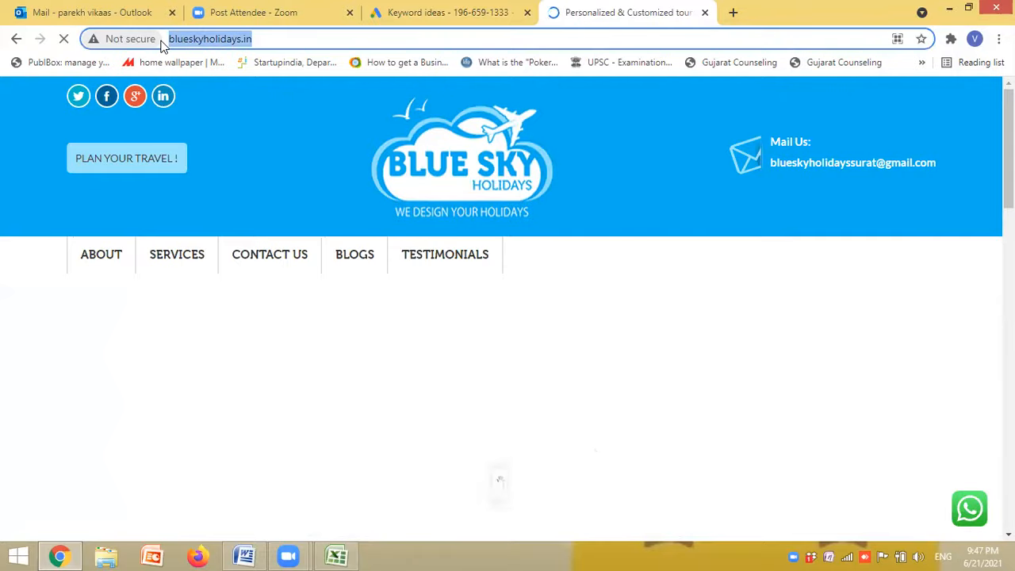
pyautogui.click(441, 13)
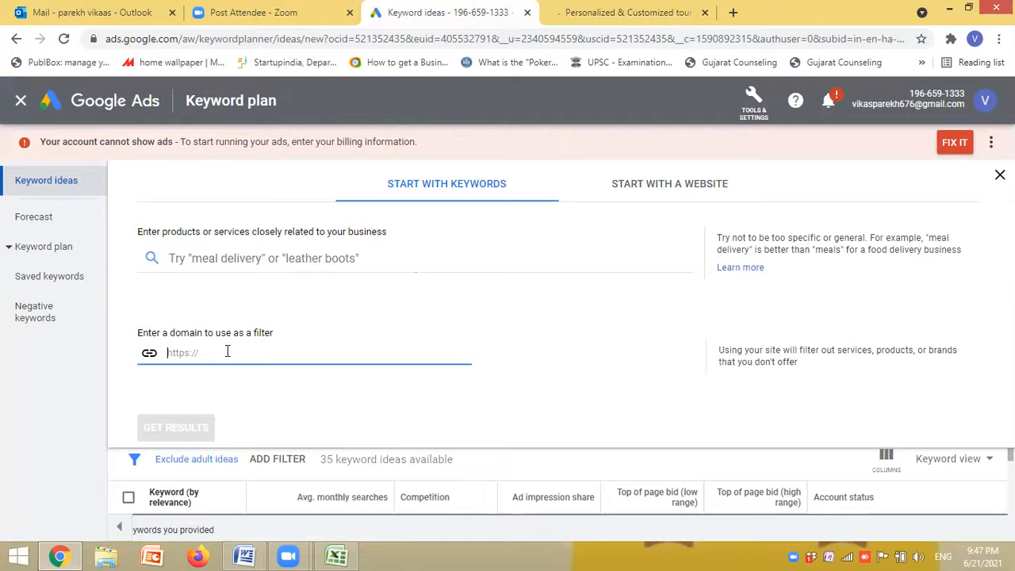
pyautogui.hotkey('ctrl', 'v')
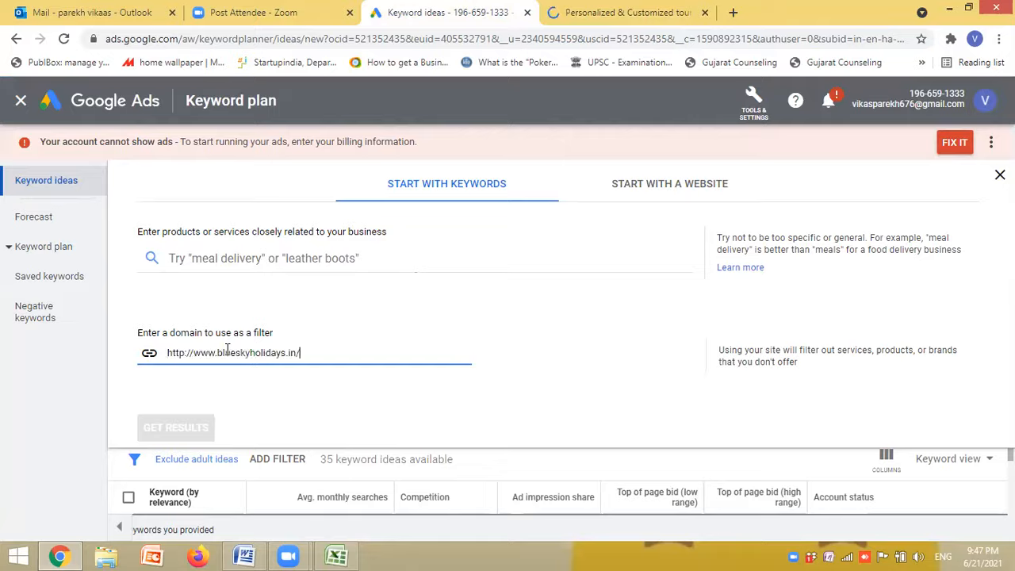
pyautogui.click(410, 389)
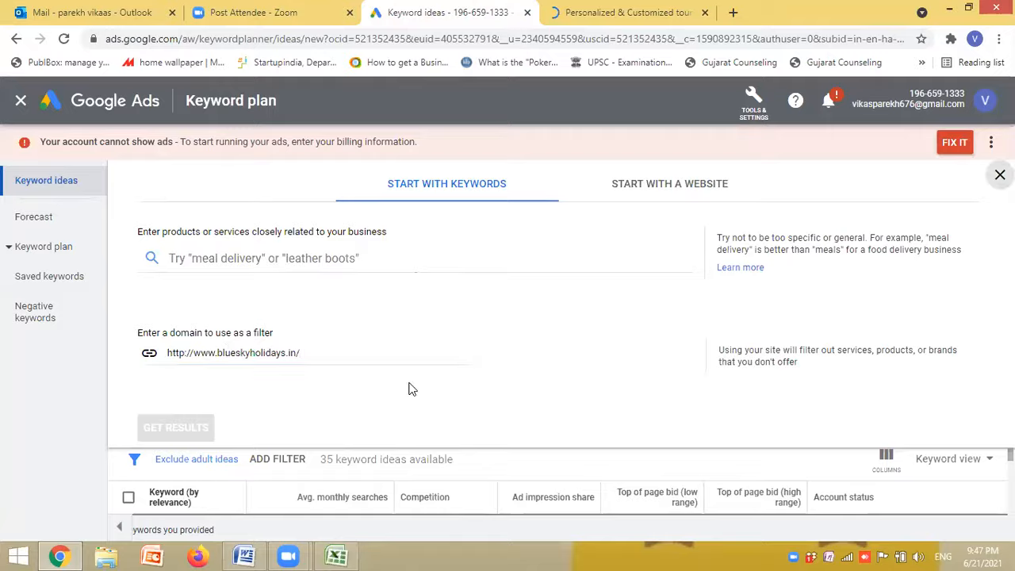
pyautogui.press('Tab')
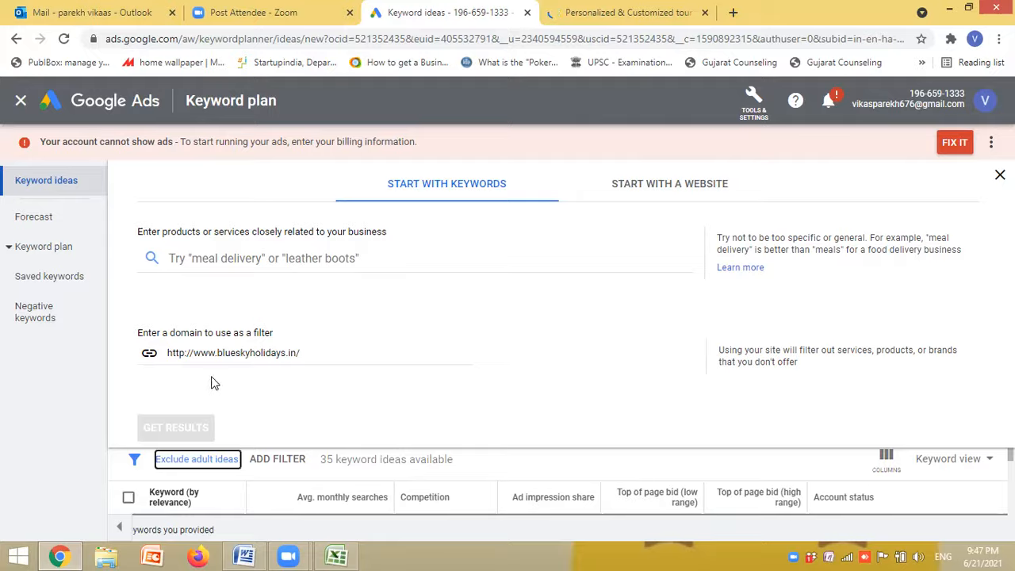
pyautogui.click(195, 355)
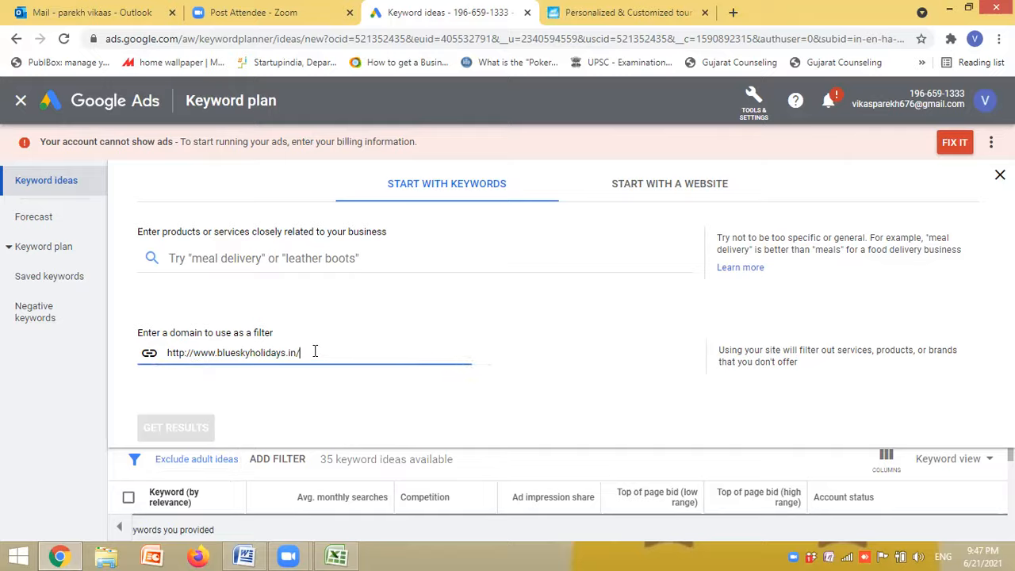
pyautogui.click(325, 397)
pyautogui.click(247, 354)
pyautogui.click(197, 353)
pyautogui.press('BackSpace')
pyautogui.press('BackSpace')
pyautogui.press('BackSpace')
pyautogui.press('BackSpace')
pyautogui.press('BackSpace')
pyautogui.press('BackSpace')
pyautogui.press('BackSpace')
pyautogui.click(264, 410)
pyautogui.moveTo(278, 353); pyautogui.dragTo(165, 365)
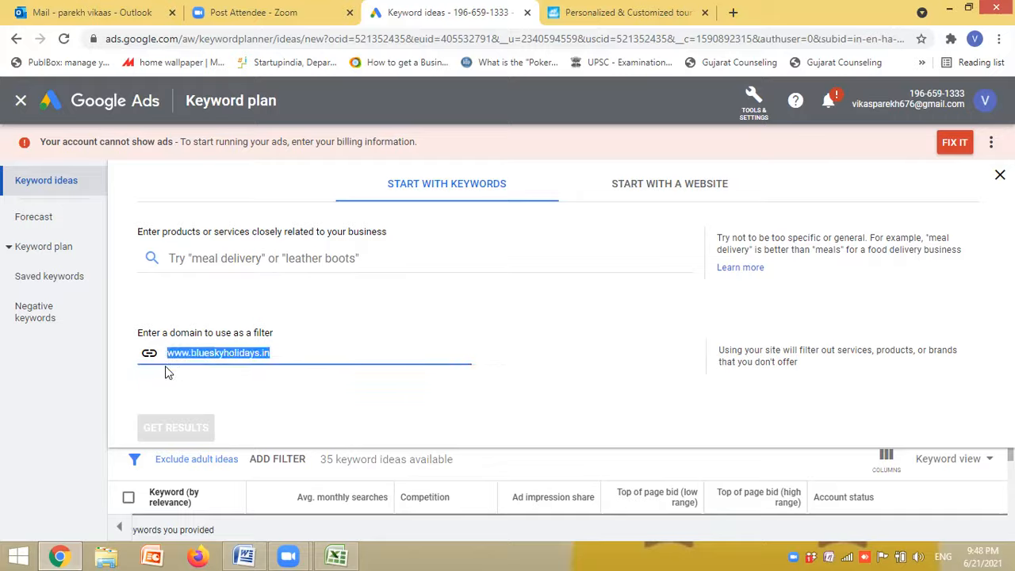
pyautogui.hotkey('ctrl', 'v')
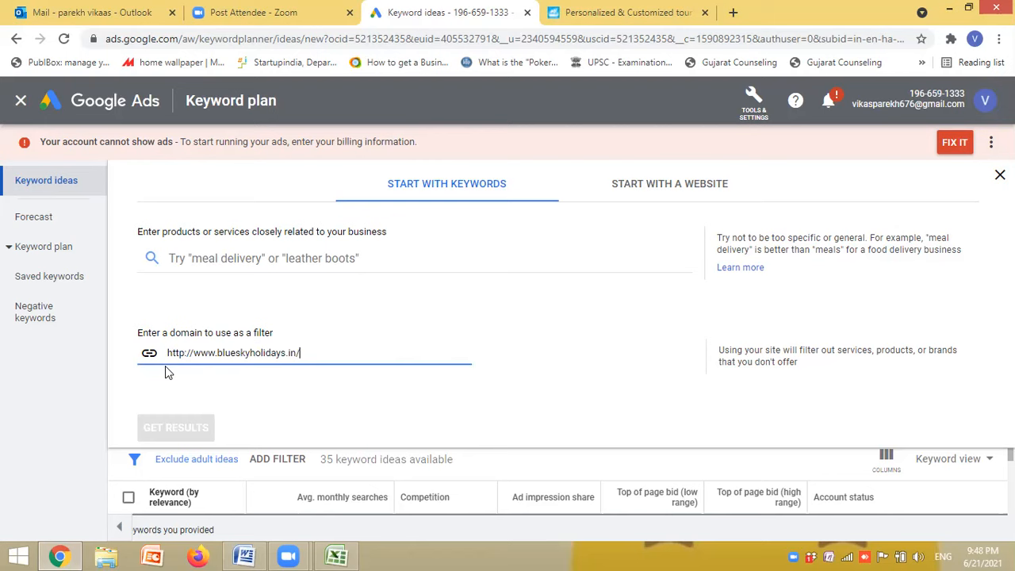
pyautogui.click(317, 383)
pyautogui.moveTo(320, 356); pyautogui.dragTo(165, 377)
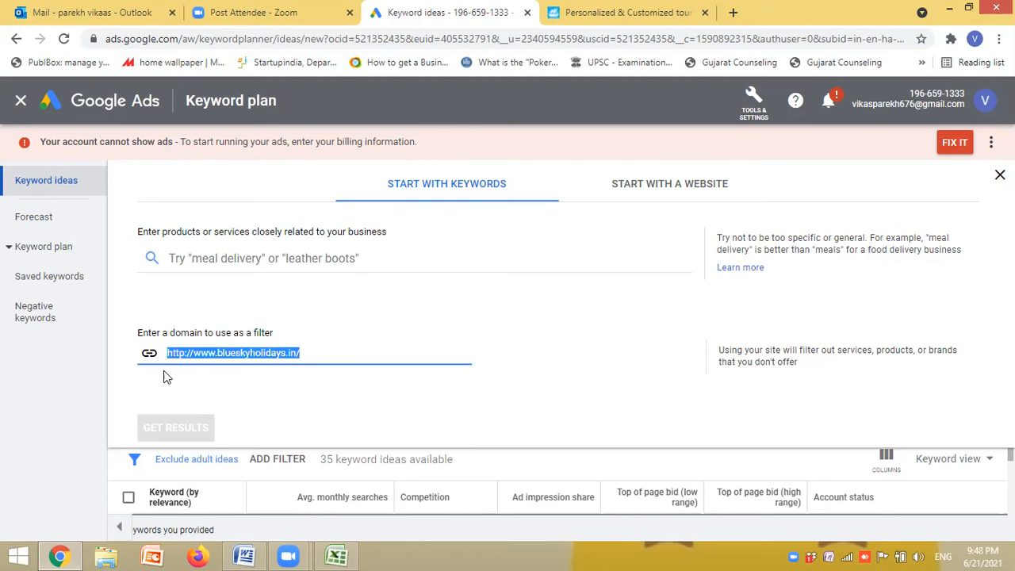
pyautogui.press('BackSpace')
# - Return to the Google results, open the Marvella Tours & Travels website and copy its web address
pyautogui.click(621, 13)
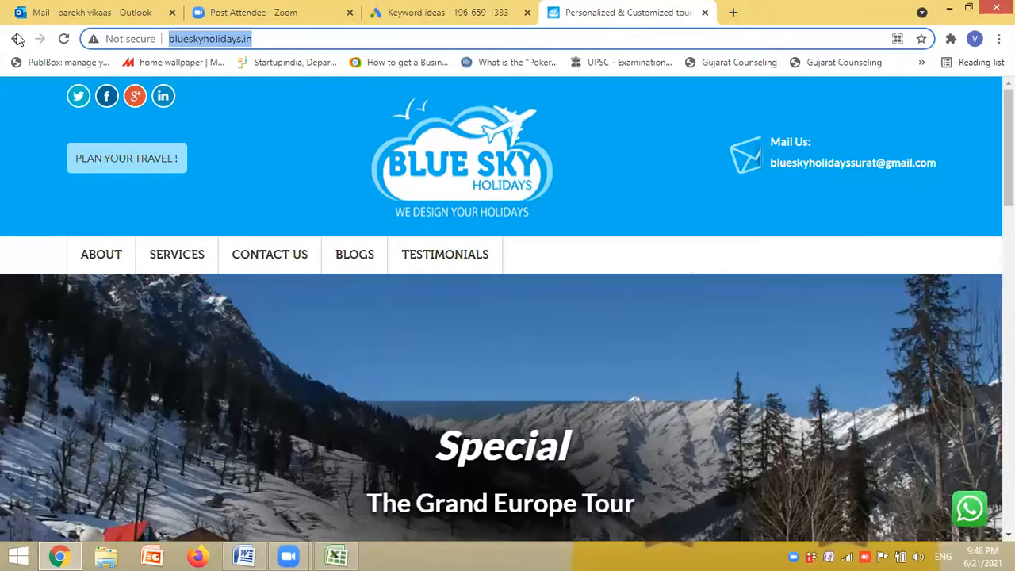
pyautogui.click(14, 40)
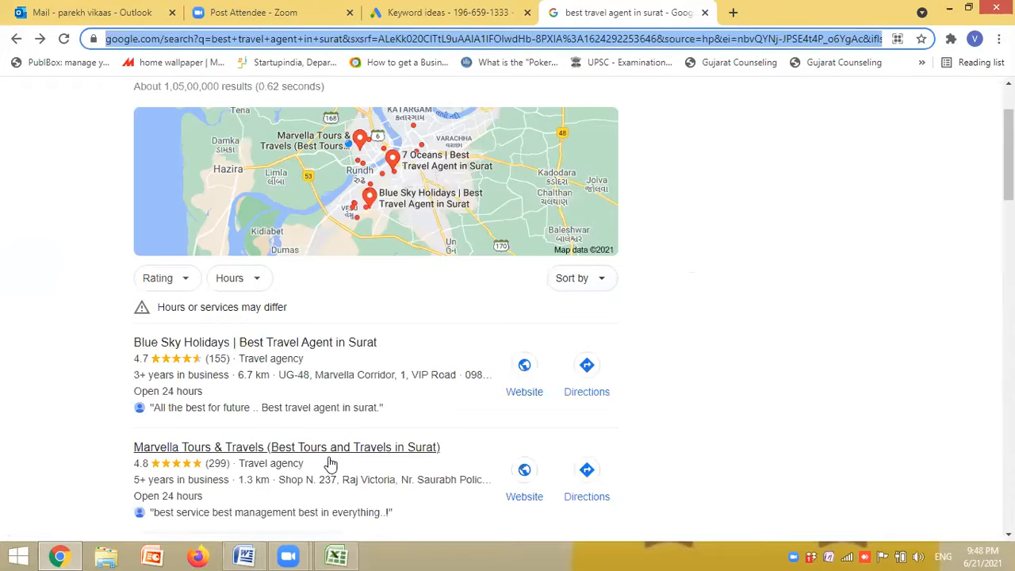
pyautogui.click(522, 471)
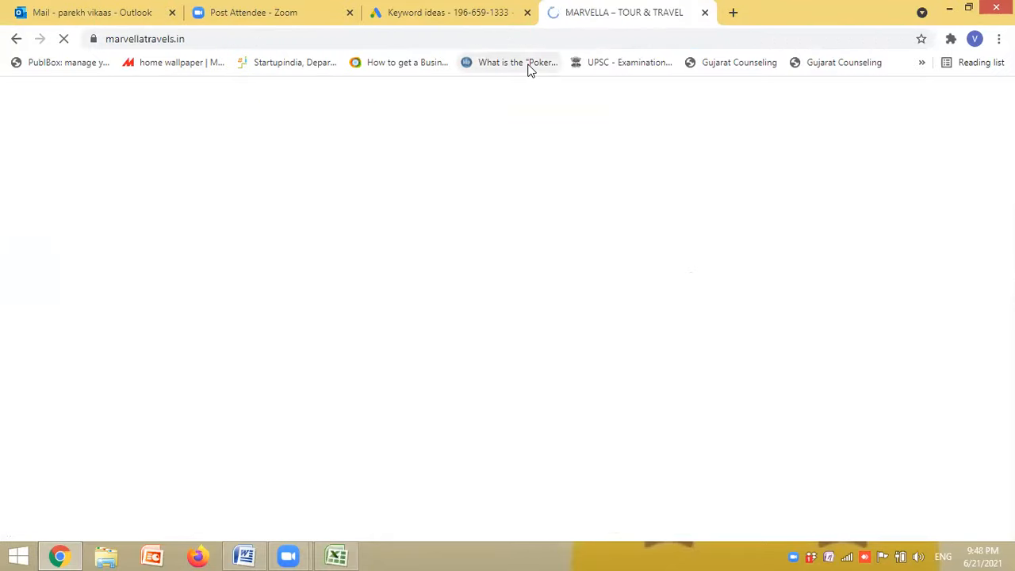
pyautogui.click(288, 38)
pyautogui.hotkey('ctrl', 'c')
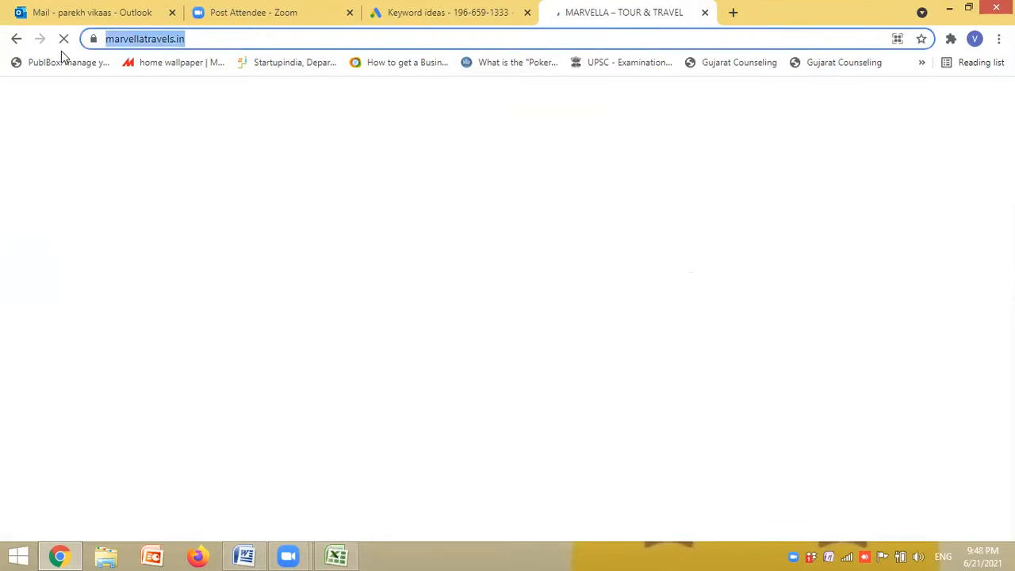
pyautogui.click(454, 11)
pyautogui.click(672, 190)
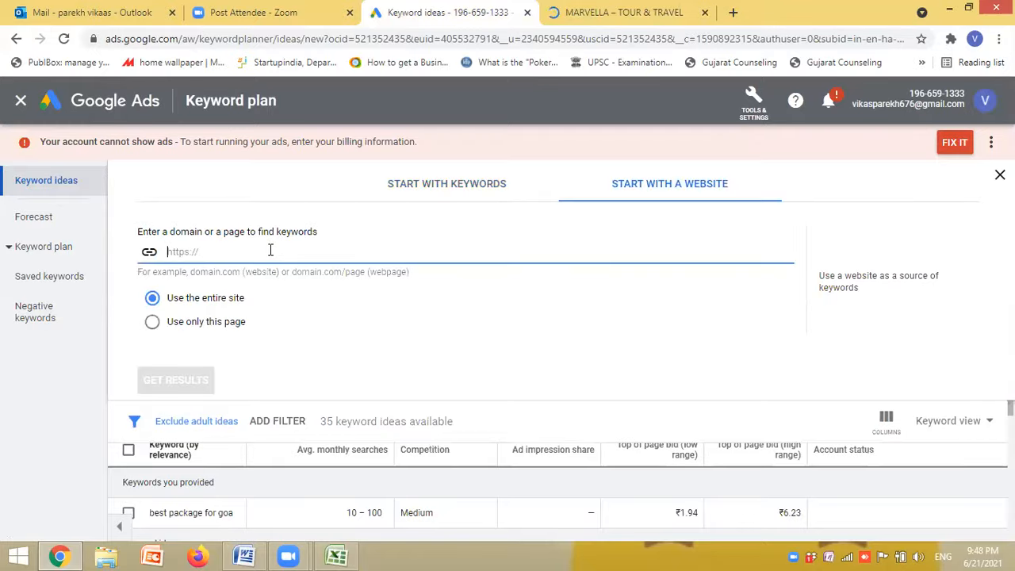
pyautogui.hotkey('ctrl', 'v')
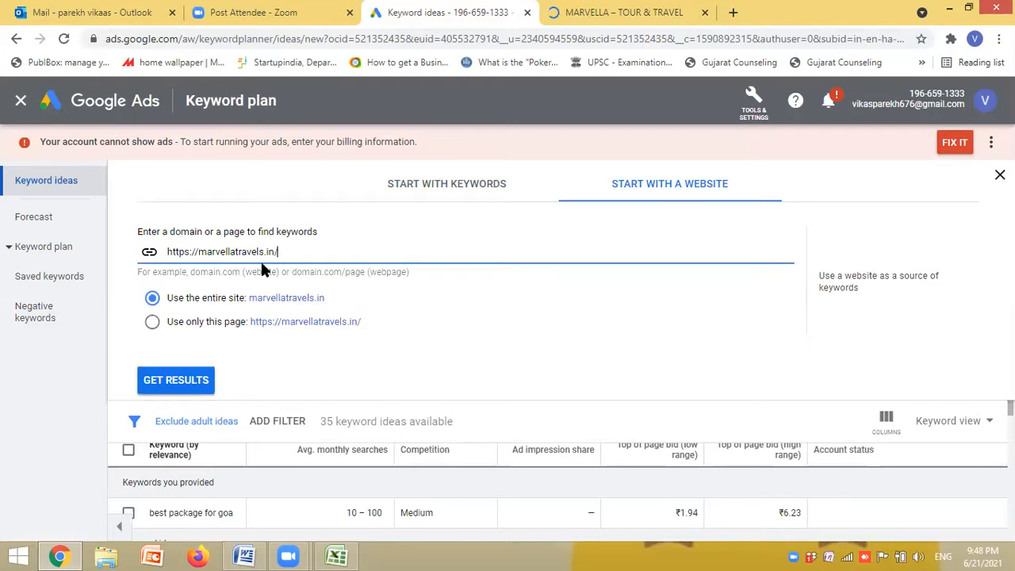
pyautogui.click(184, 388)
pyautogui.click(184, 387)
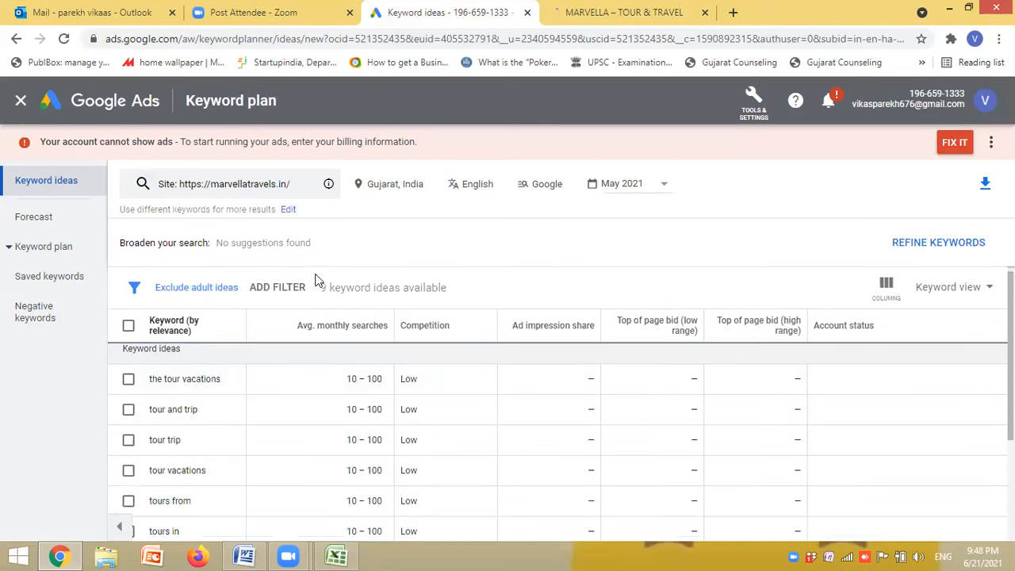
# - Go back to the Google results, reopen the Blue Sky Holidays website and copy its web address
pyautogui.click(600, 16)
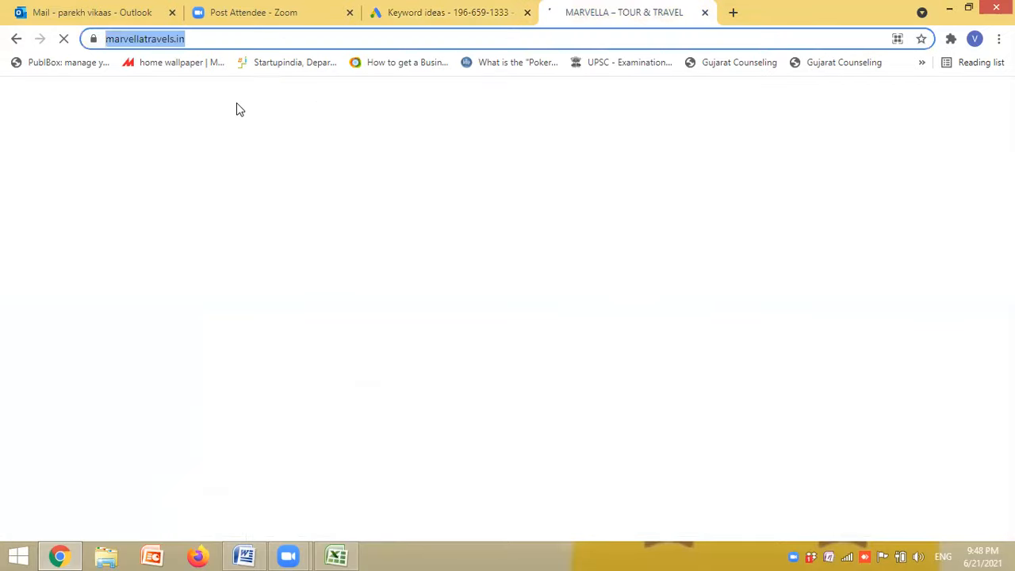
pyautogui.hotkey('alt', 'Left')
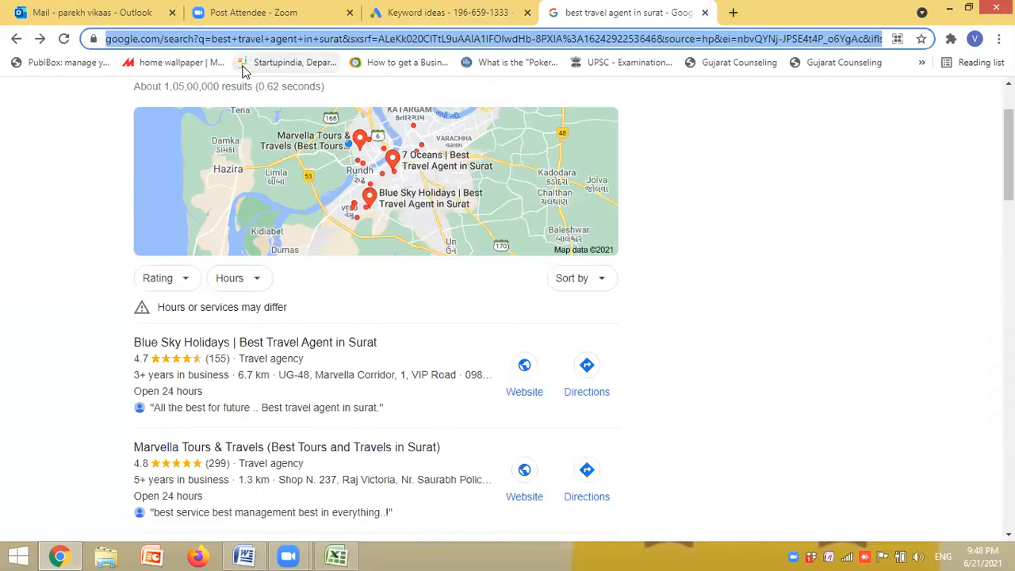
pyautogui.click(524, 389)
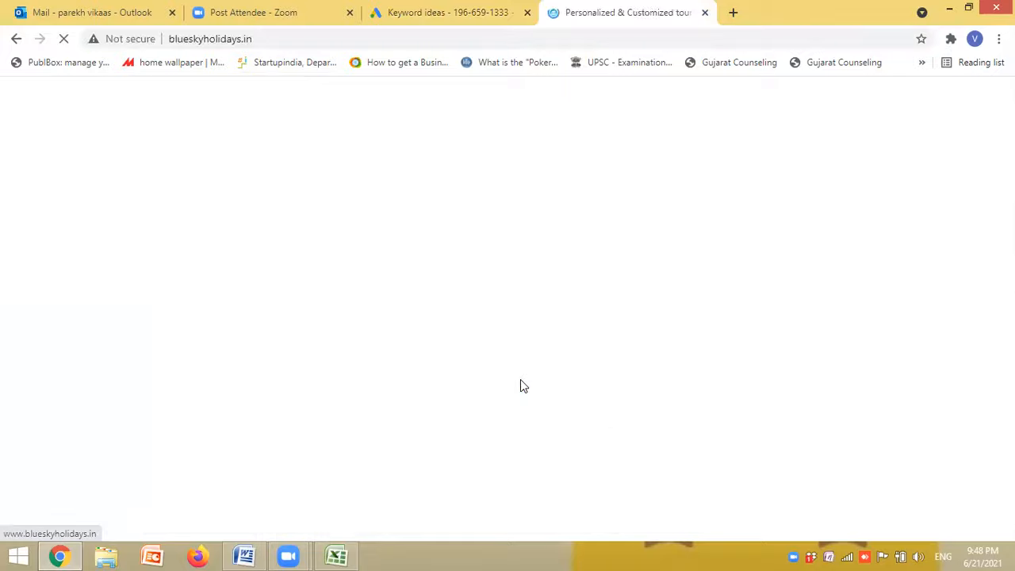
pyautogui.click(257, 40)
pyautogui.hotkey('ctrl', 'c')
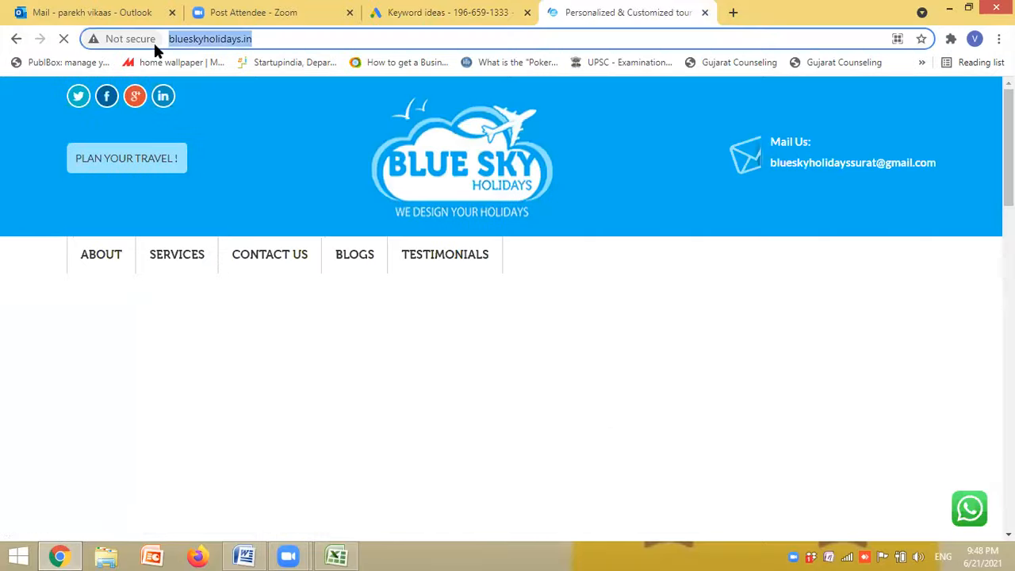
pyautogui.click(442, 16)
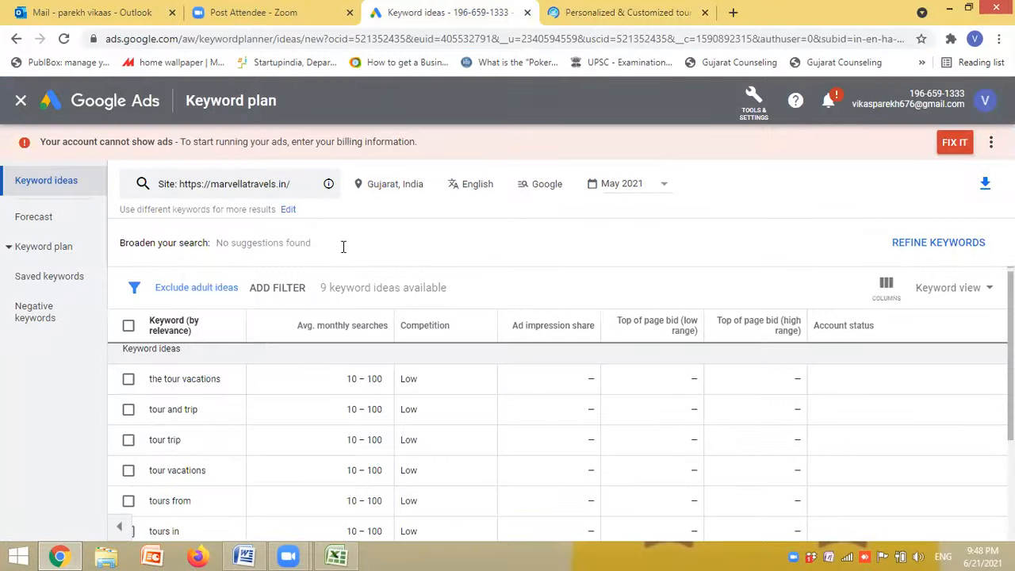
pyautogui.hotkey('ctrl', 'v')
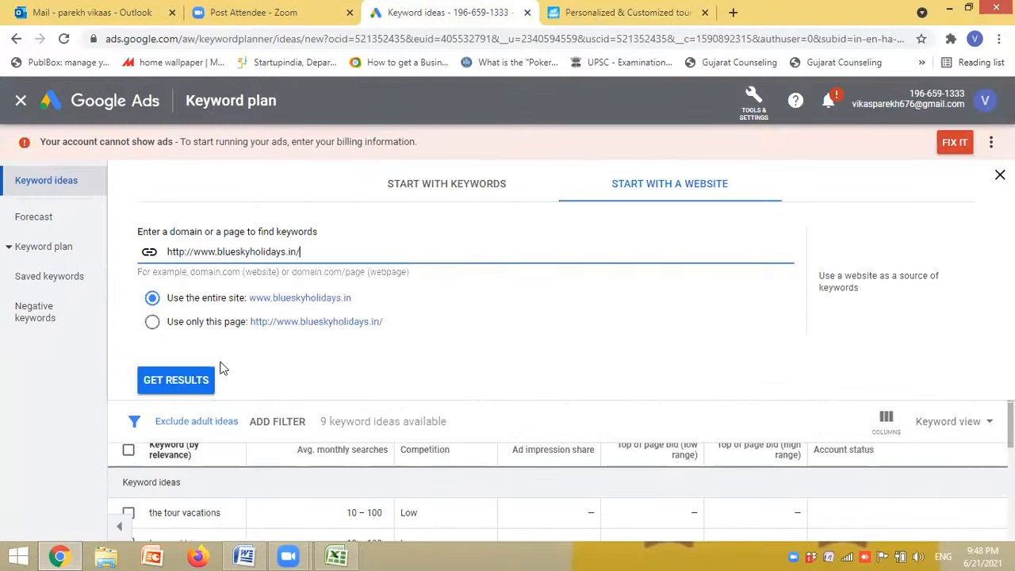
pyautogui.press('Return')
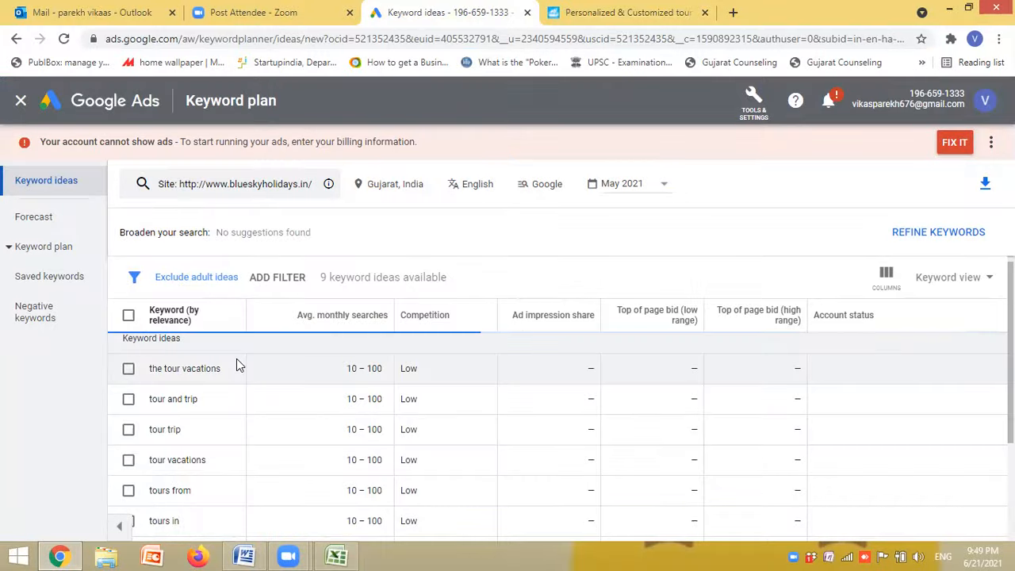
# - Examine the keyword ideas for the Blue Sky Holidays site, including monthly searches, competition and top of page bids
pyautogui.click(361, 315)
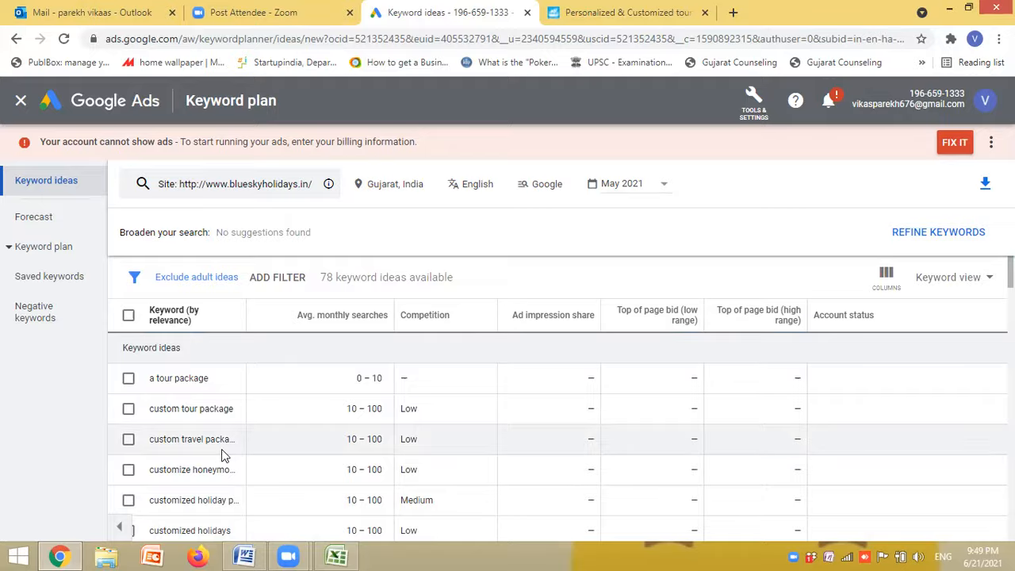
pyautogui.scroll(-5, 222, 456)
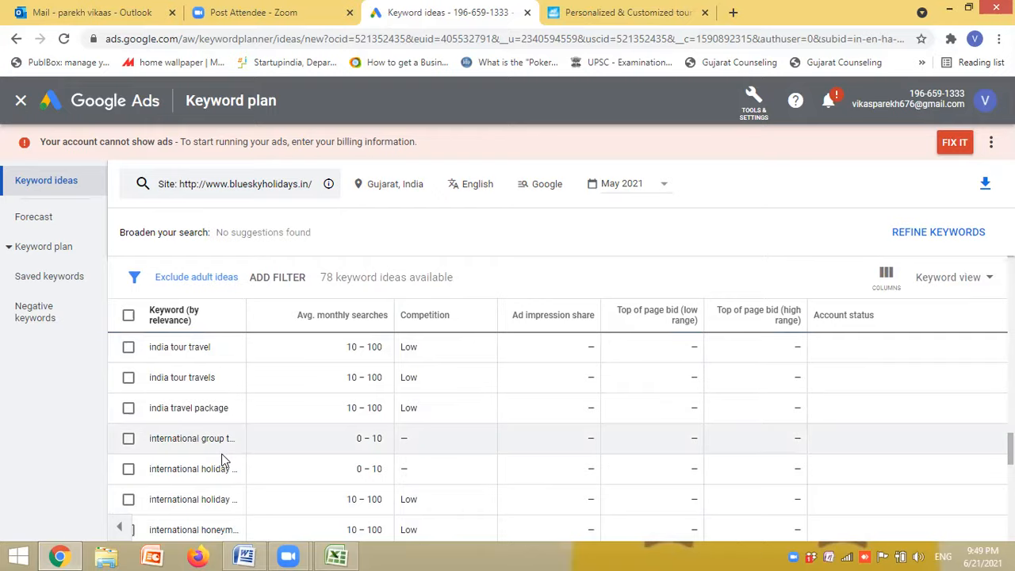
pyautogui.scroll(-10, 222, 458)
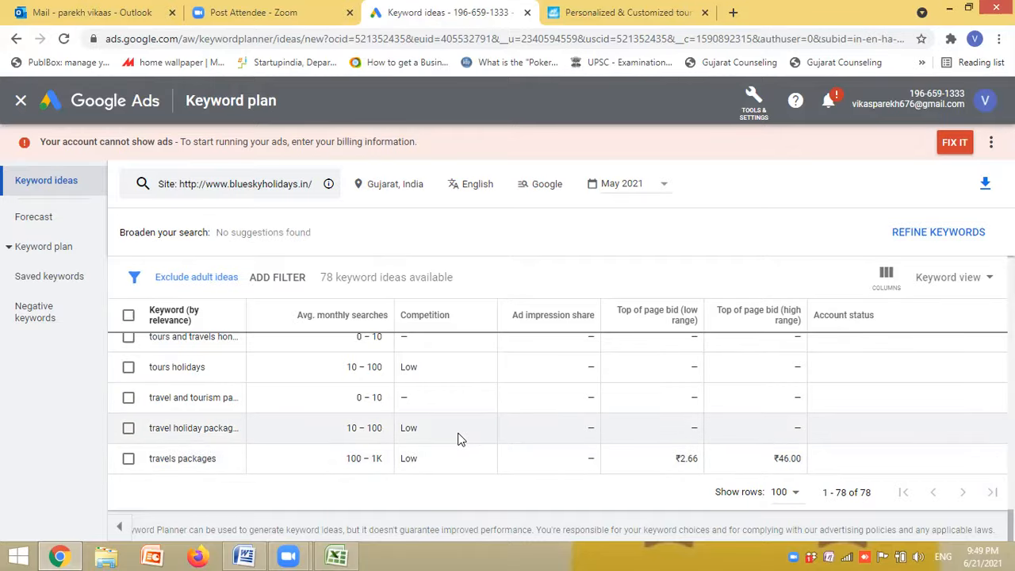
pyautogui.scroll(20, 460, 439)
pyautogui.scroll(-10, 460, 439)
pyautogui.scroll(10, 459, 438)
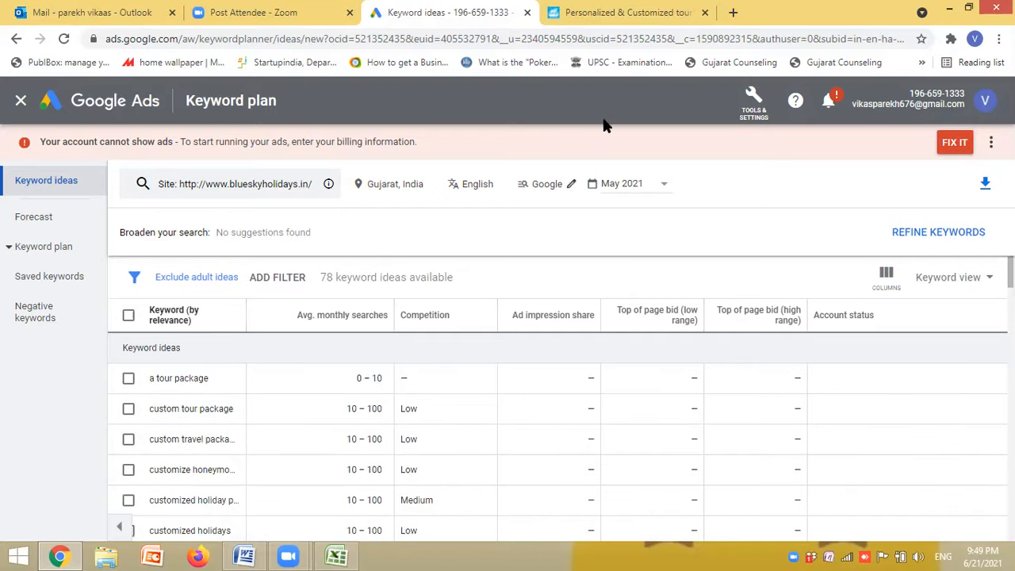
# - Close the Blue Sky Holidays website tab and the Keyword Planner tab
pyautogui.click(705, 15)
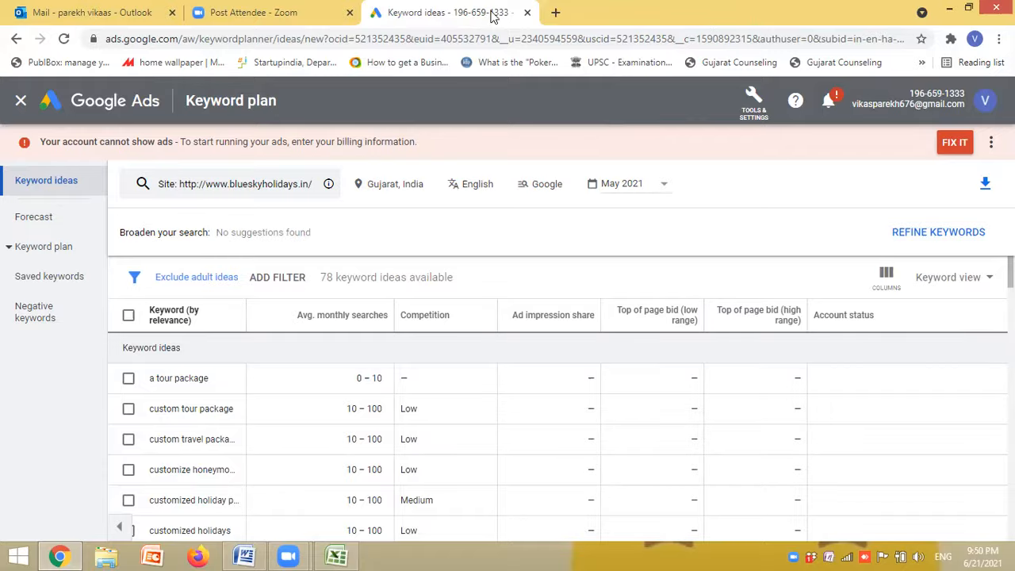
pyautogui.click(528, 13)
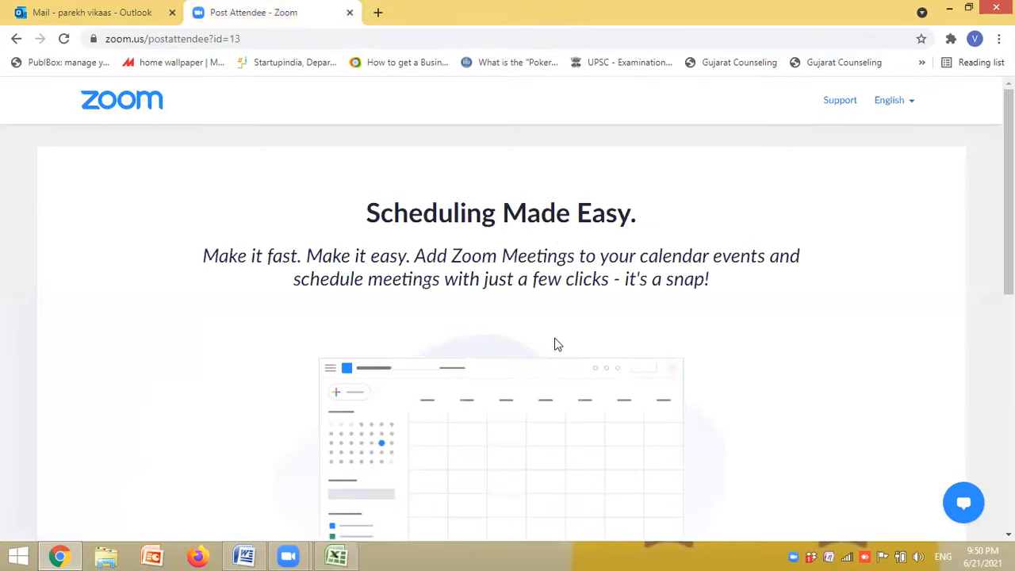
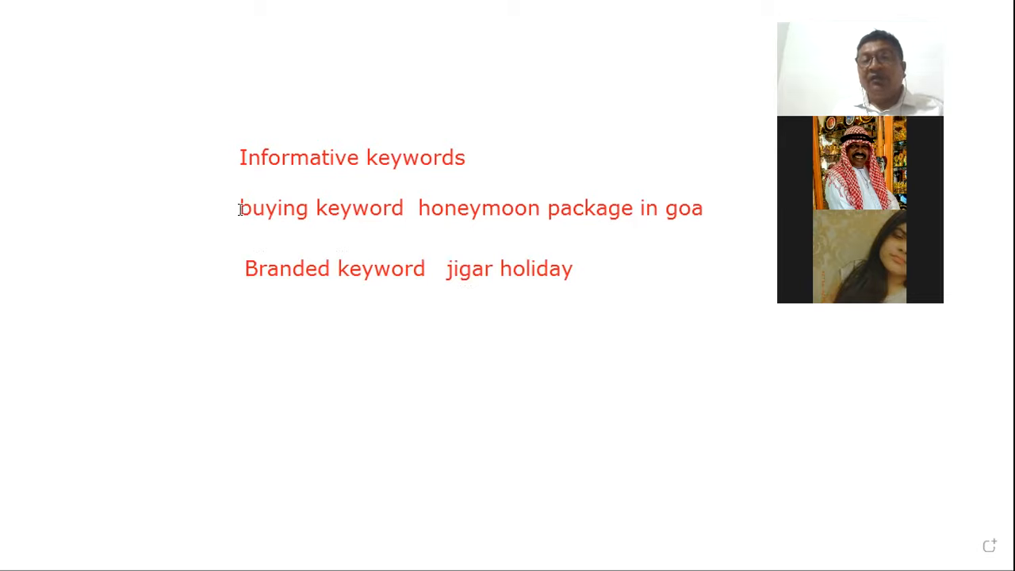
pyautogui.click(236, 146)
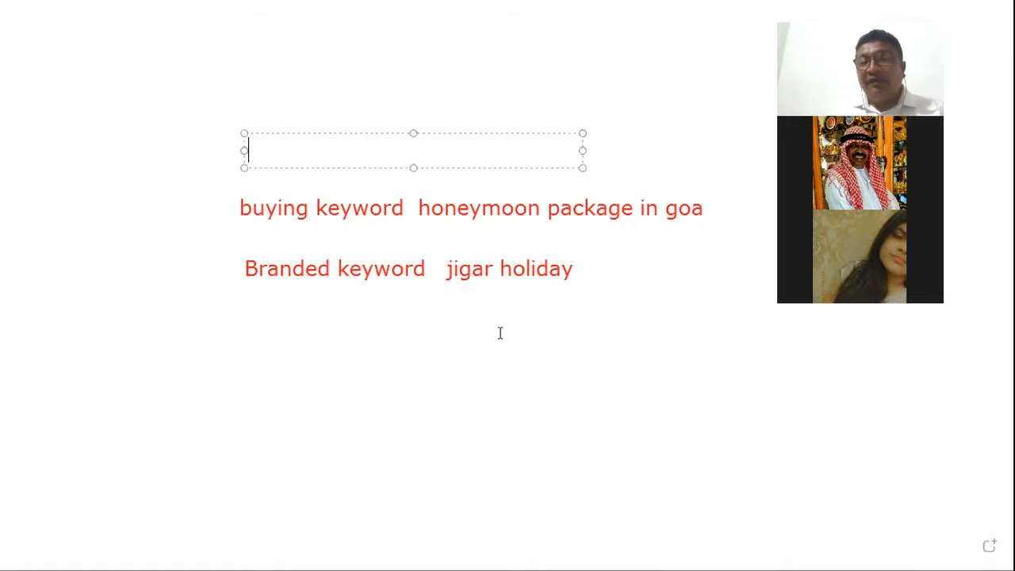
pyautogui.click(429, 346)
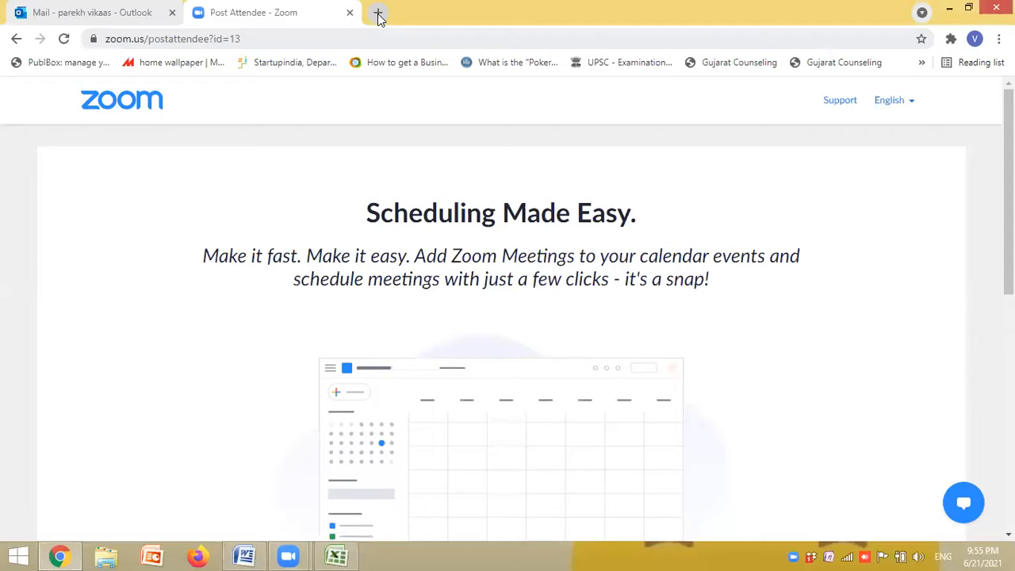
# - Search Google for "keyword planner" in a new browser tab
pyautogui.click(378, 14)
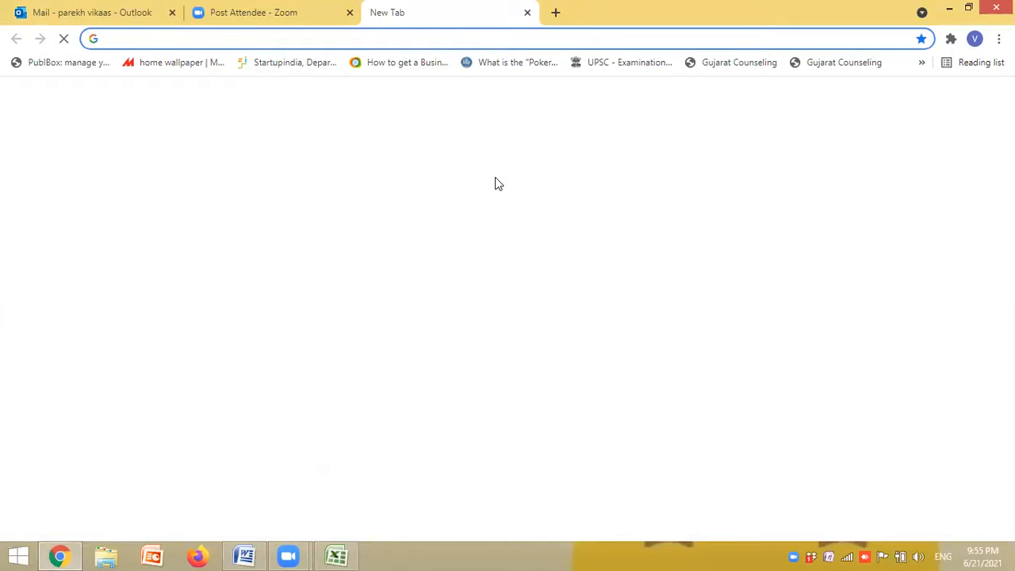
pyautogui.click(433, 305)
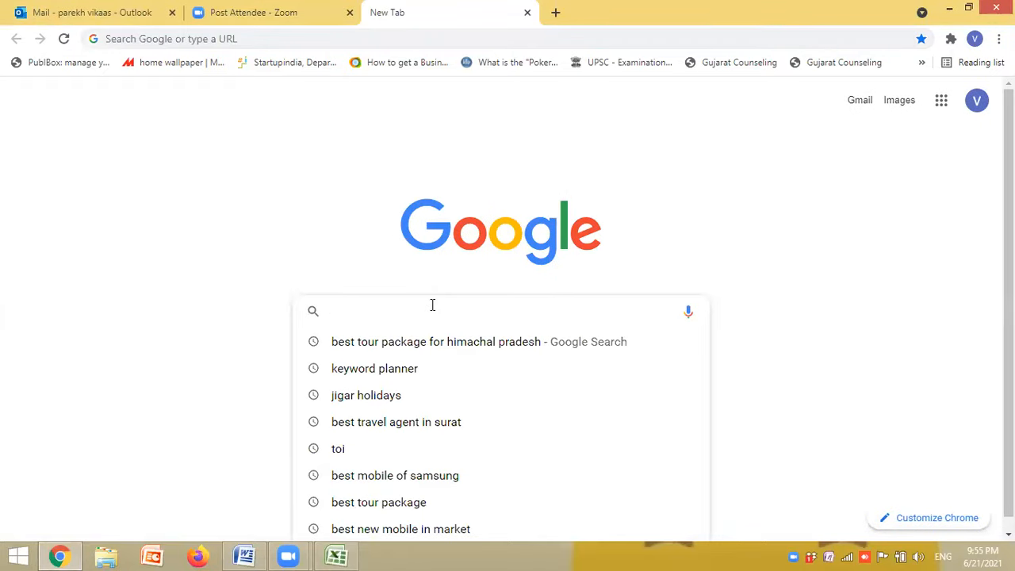
pyautogui.write('keyword')
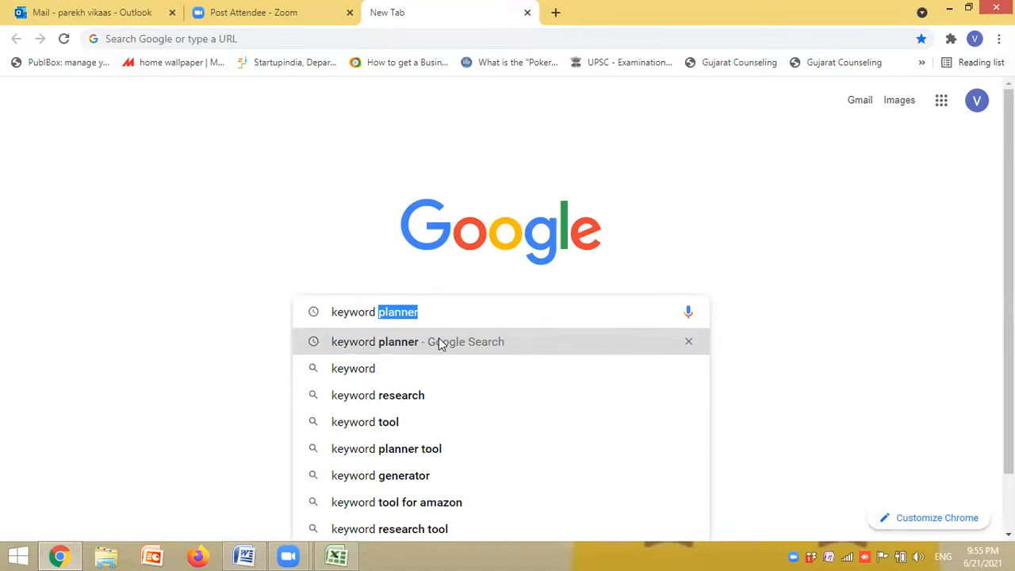
pyautogui.click(439, 342)
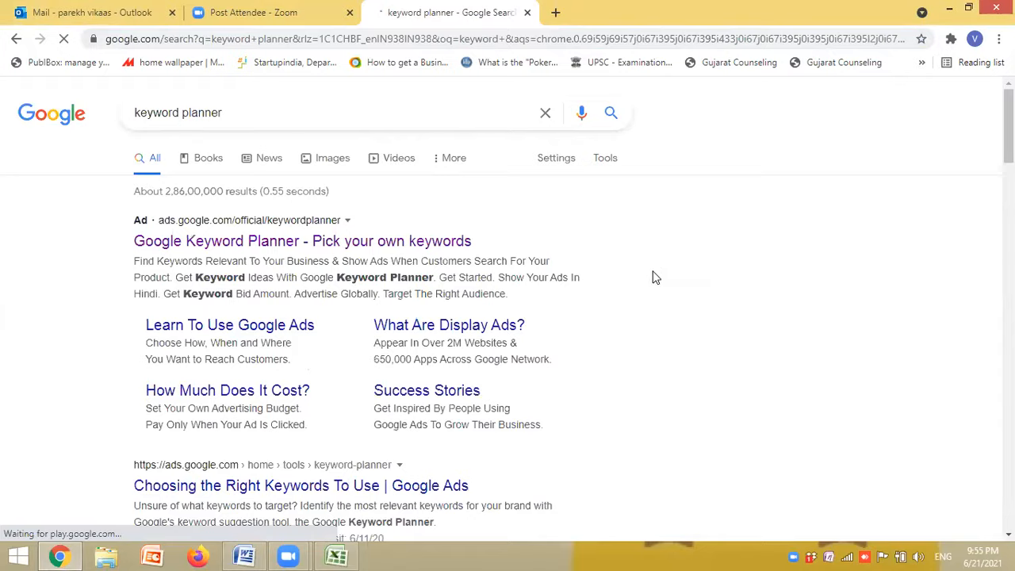
# - Open the Google Keyword Planner ad result, sign in to Google Ads and go to Keyword Planner
pyautogui.click(326, 242)
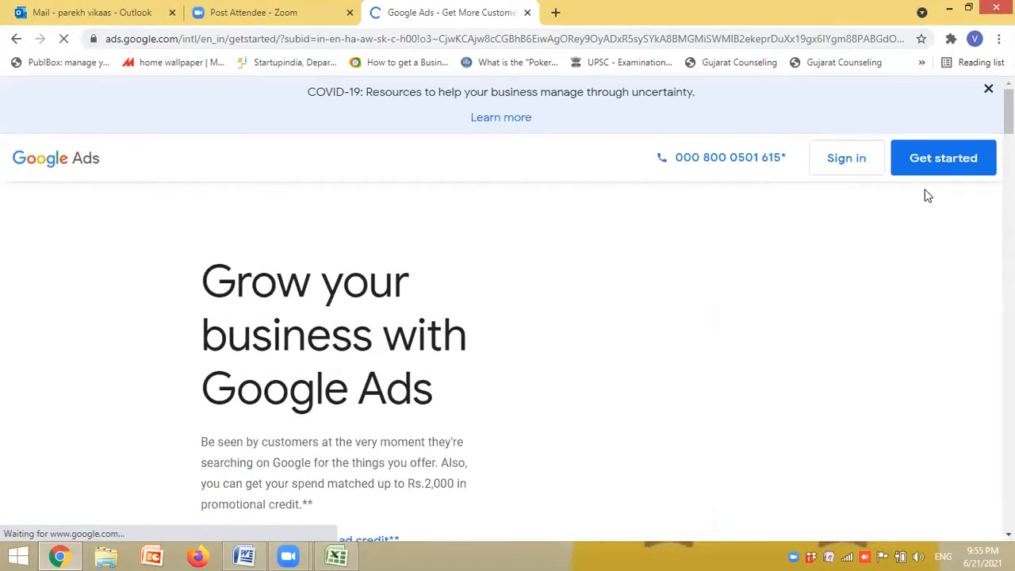
pyautogui.click(872, 169)
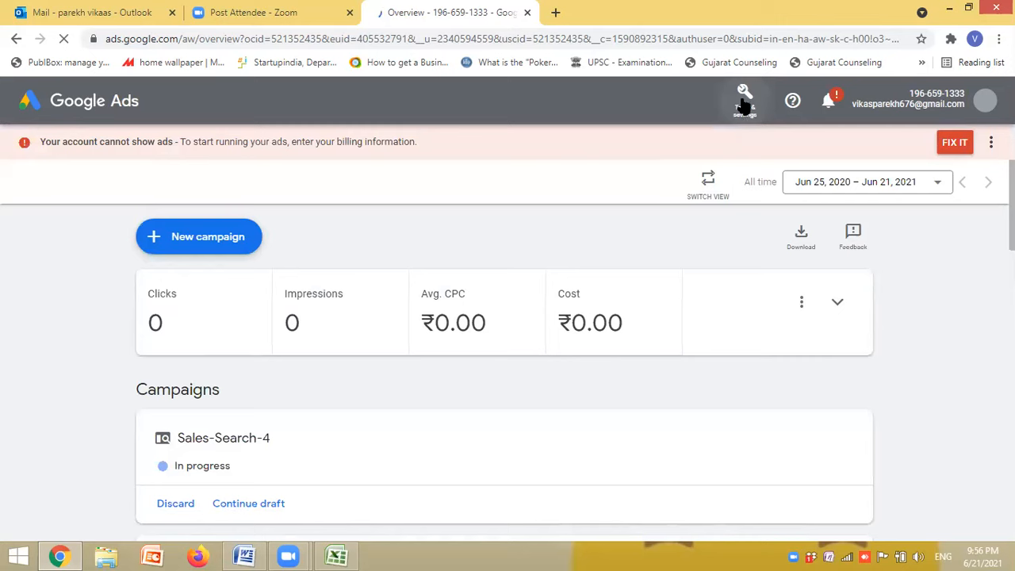
pyautogui.click(744, 100)
pyautogui.click(746, 105)
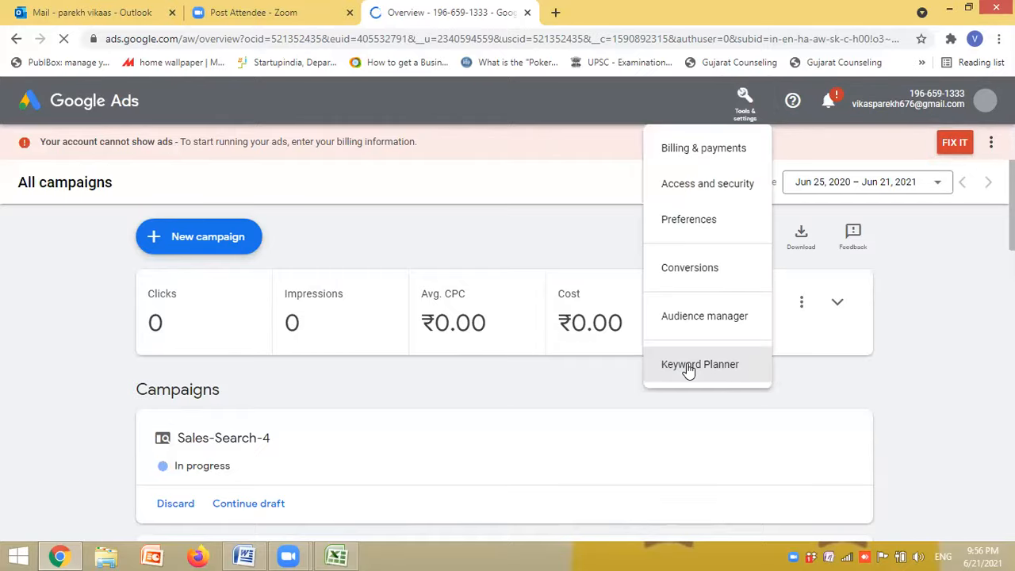
pyautogui.click(688, 367)
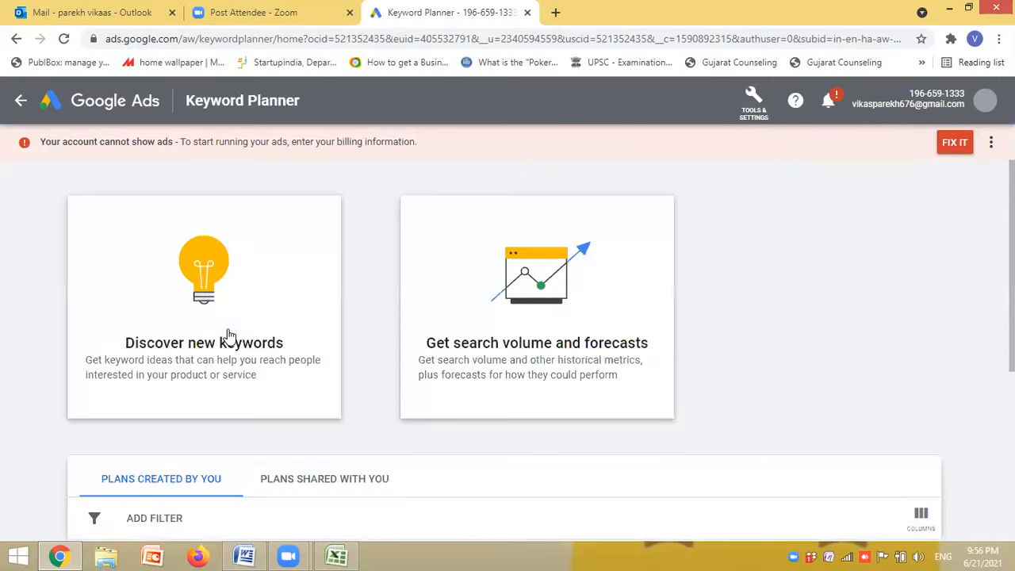
# - View the Discover new keywords options for starting with keywords or with a website, and close them
pyautogui.click(243, 312)
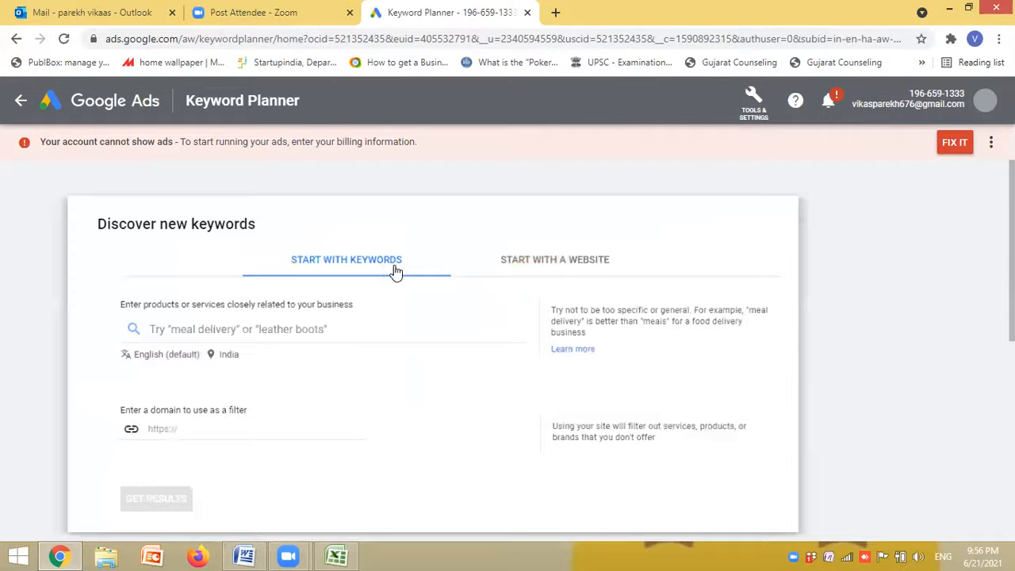
pyautogui.click(563, 255)
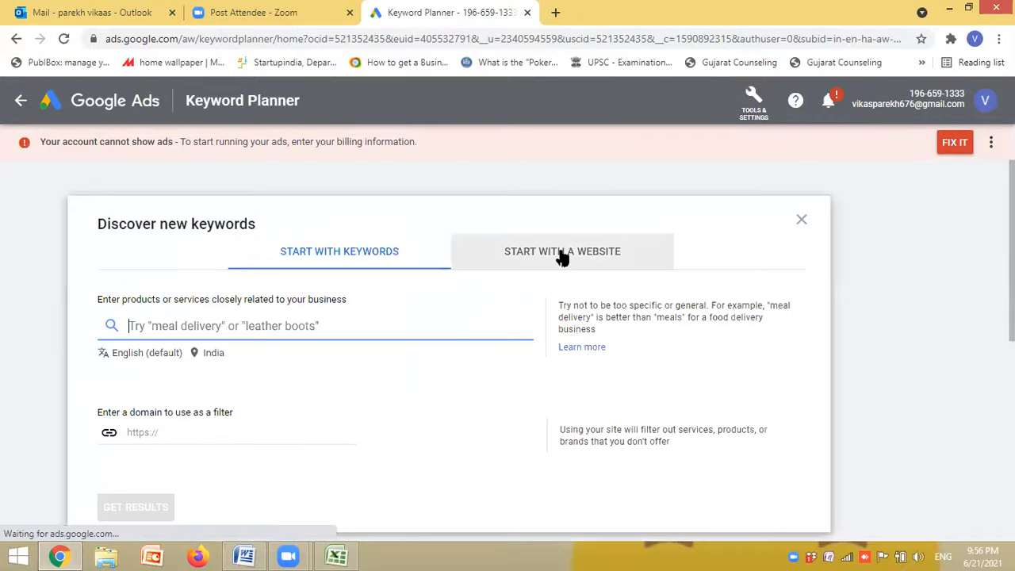
pyautogui.click(331, 256)
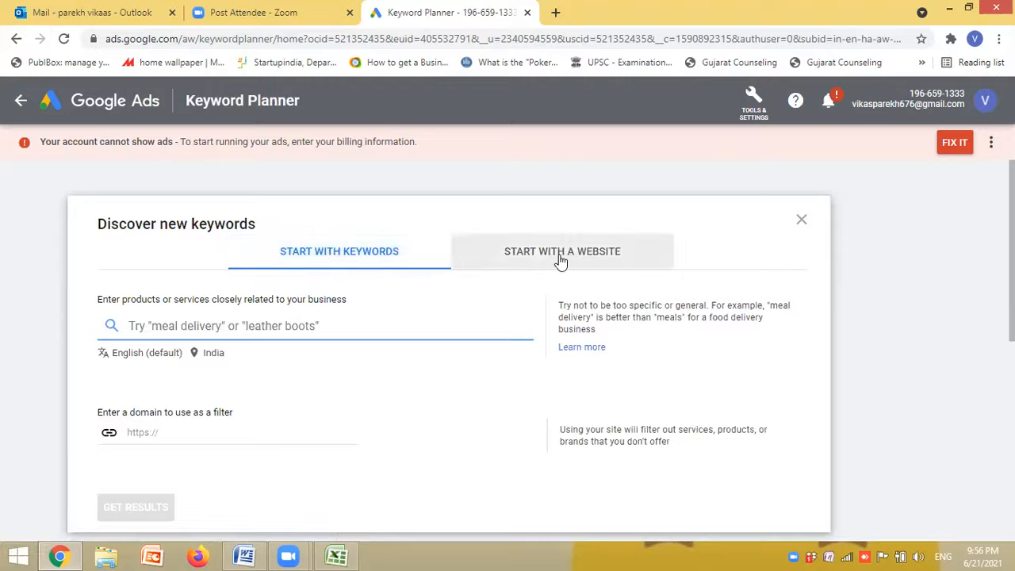
pyautogui.click(804, 221)
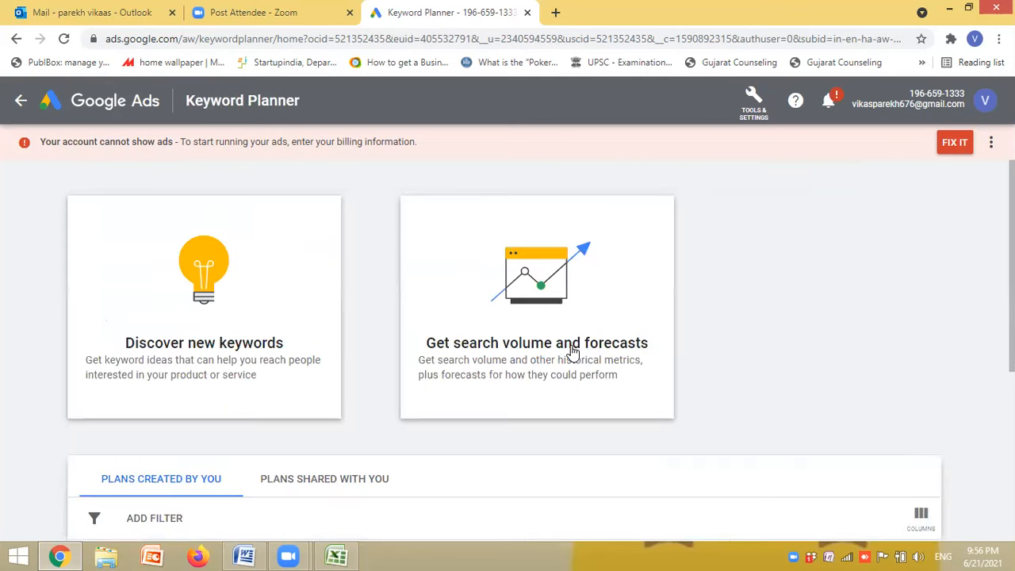
# - Get search volume and forecasts for the keyword "best honeymoon package in goa"
pyautogui.click(524, 279)
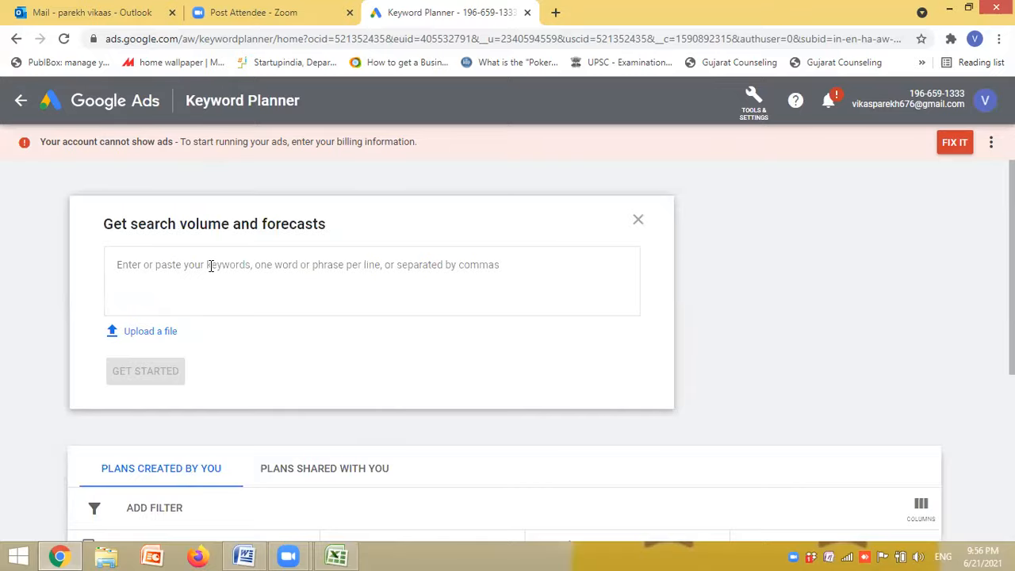
pyautogui.write('ke')
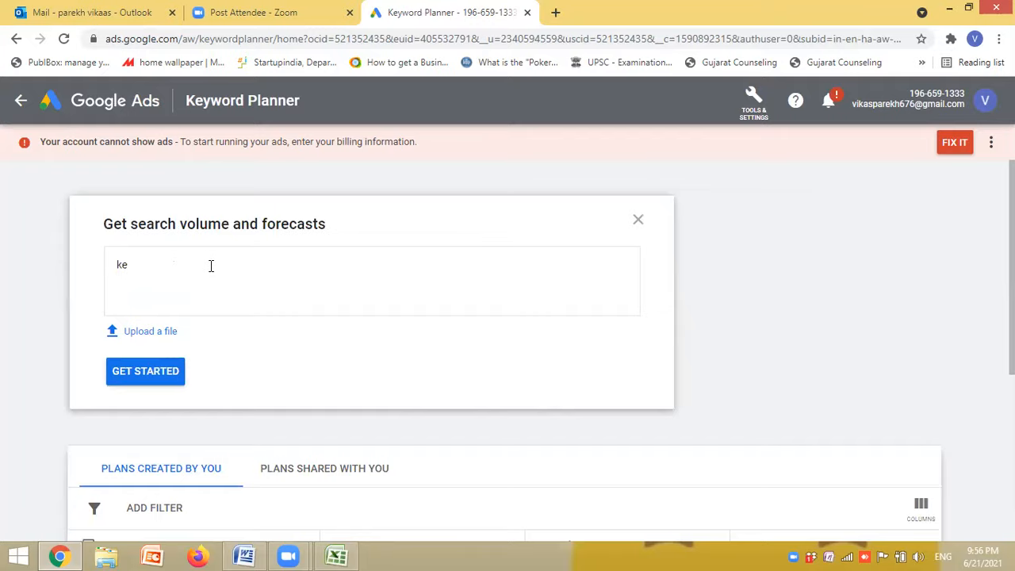
pyautogui.press('BackSpace')
pyautogui.press('BackSpace')
pyautogui.write('best honeymoon package in goa')
pyautogui.click(120, 370)
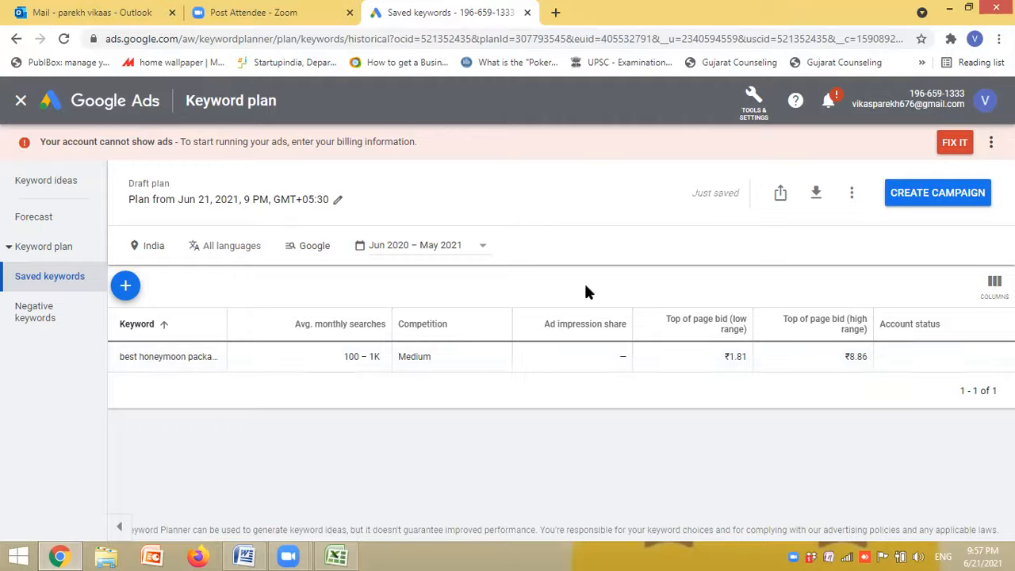
# - Open the plan's forecast and examine its clicks, impressions, cost and keyword table
pyautogui.moveTo(329, 325)
pyautogui.click(36, 220)
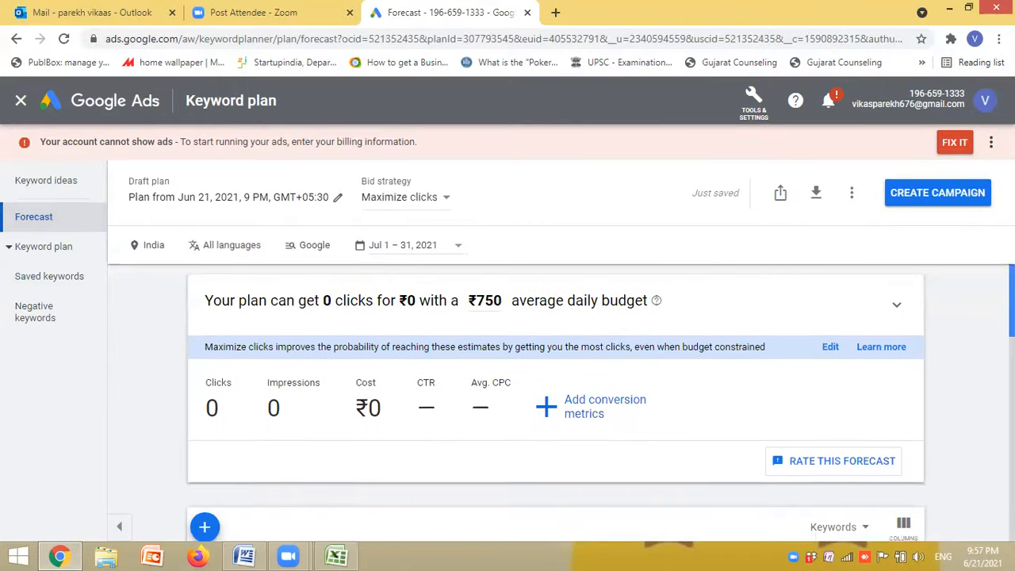
pyautogui.scroll(-1, 555, 397)
pyautogui.scroll(1, 555, 396)
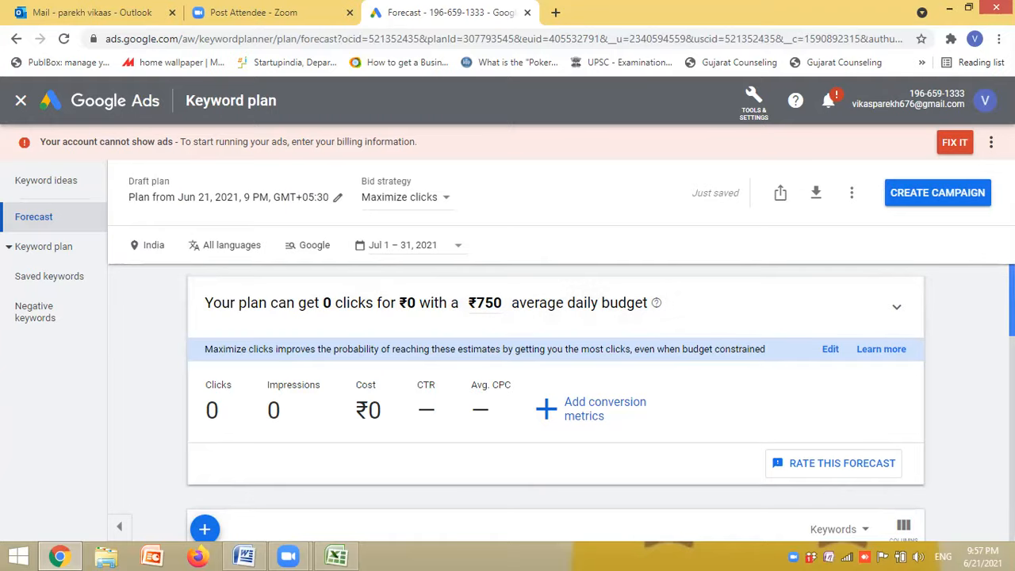
pyautogui.scroll(-3, 555, 403)
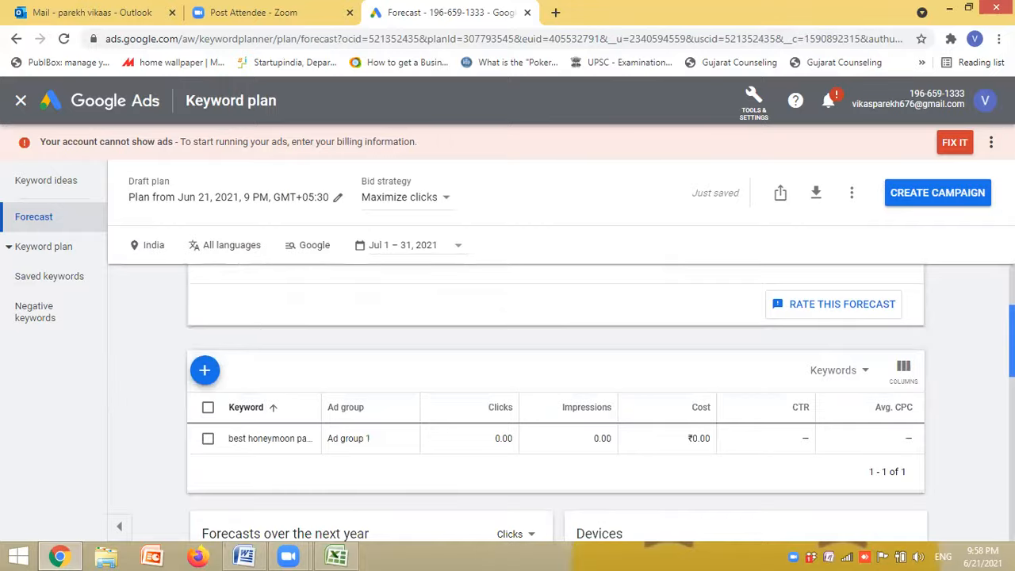
# - Select the honeymoon package keyword in the forecast table and view the available match types without changing them
pyautogui.click(207, 438)
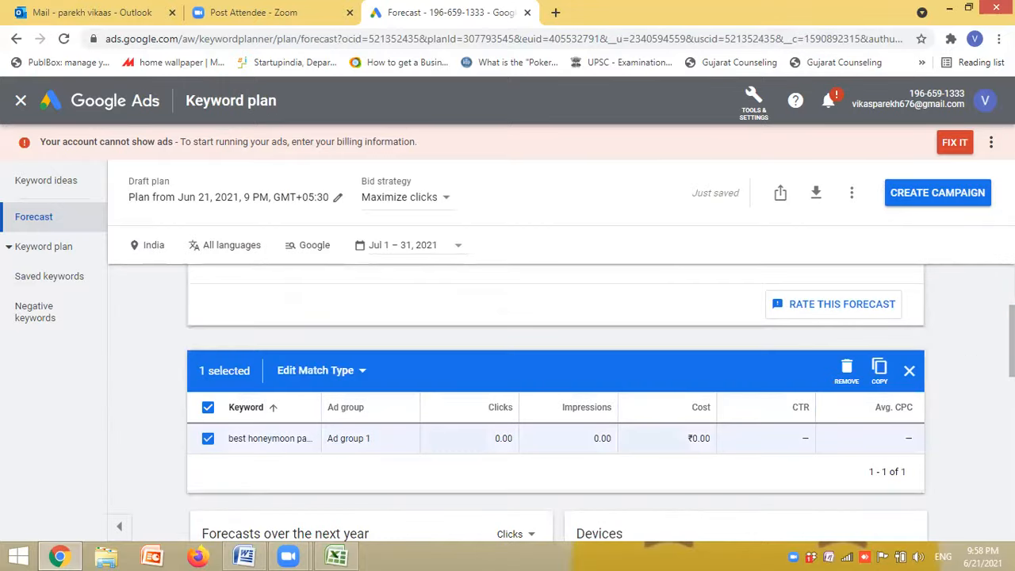
pyautogui.moveTo(1012, 341)
pyautogui.mouseDown()
pyautogui.moveTo(1012, 300)
pyautogui.moveTo(1012, 321)
pyautogui.mouseUp()
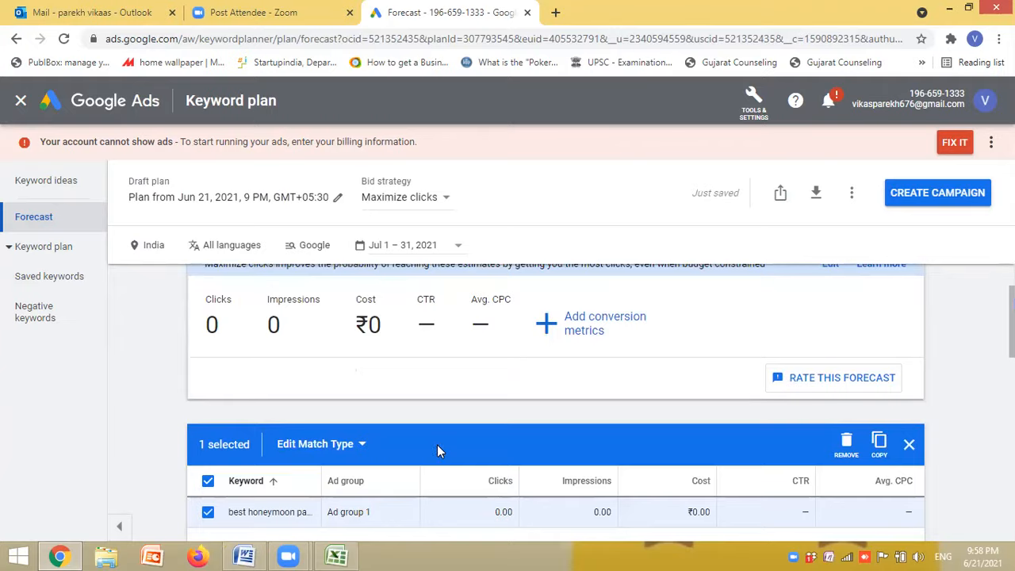
pyautogui.click(369, 451)
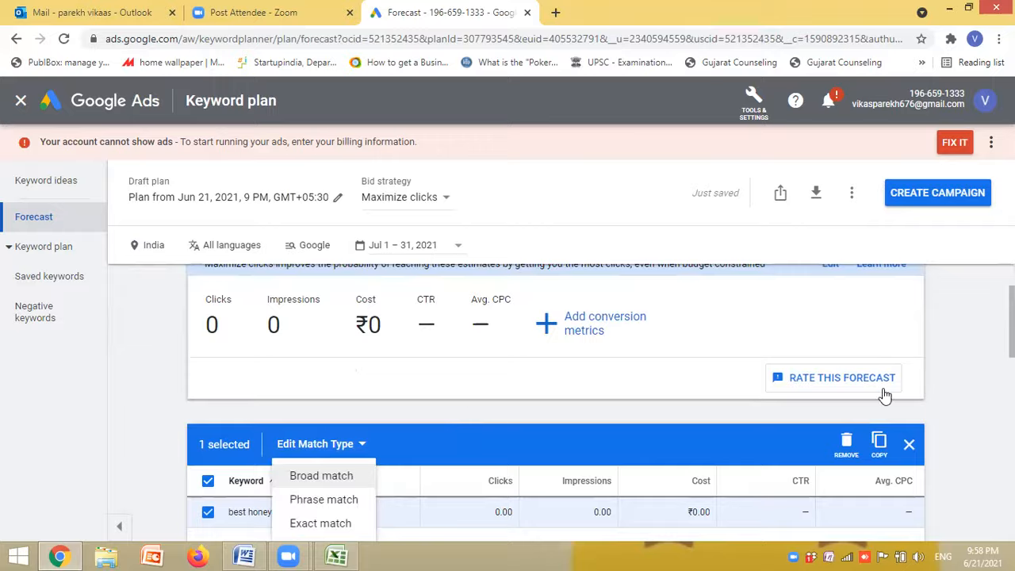
pyautogui.click(1012, 341)
pyautogui.scroll(1, 601, 404)
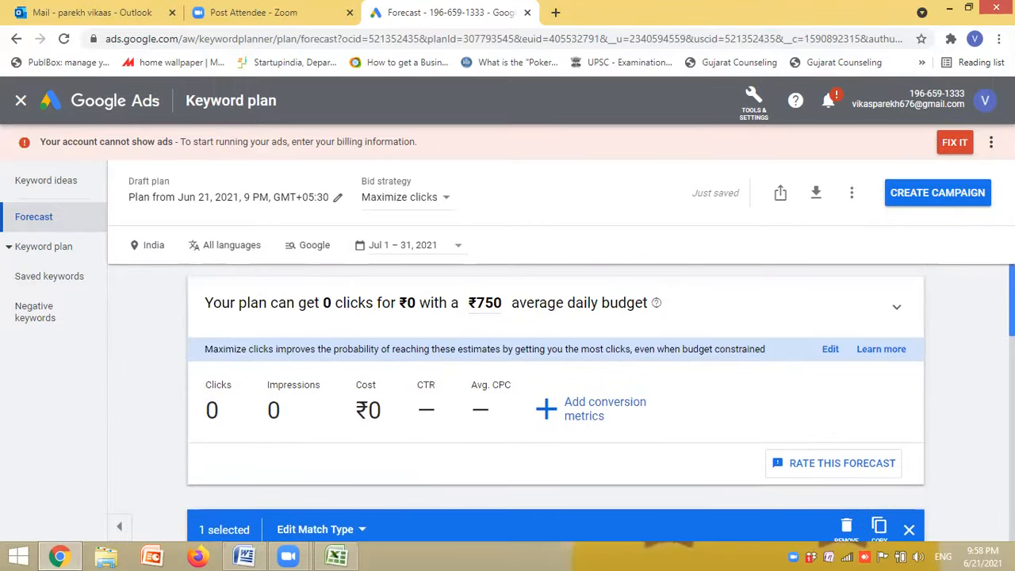
# - View the expected conversion rate and value settings, cancel them, and clear the keyword selection in the forecast table
pyautogui.click(600, 412)
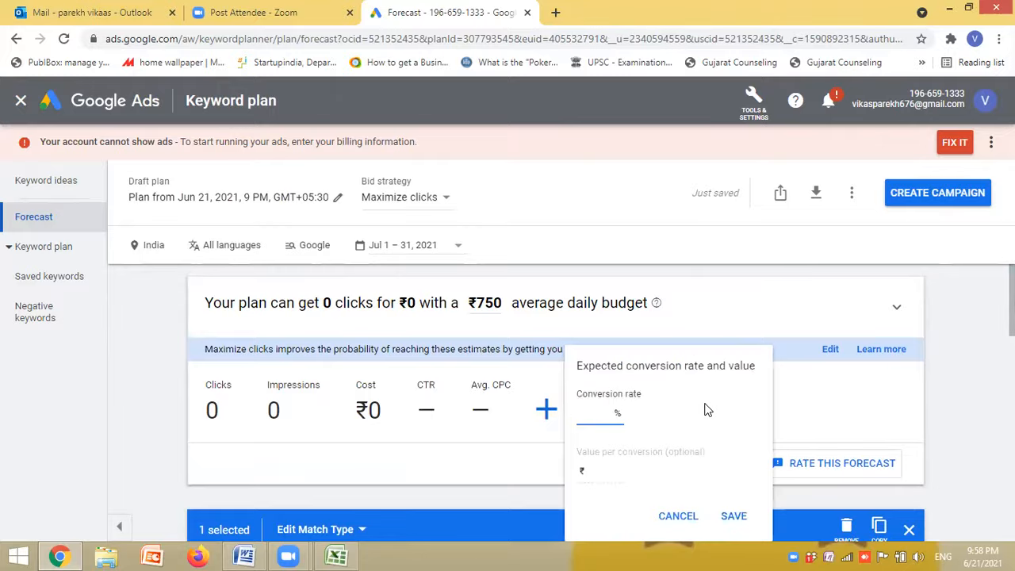
pyautogui.click(679, 516)
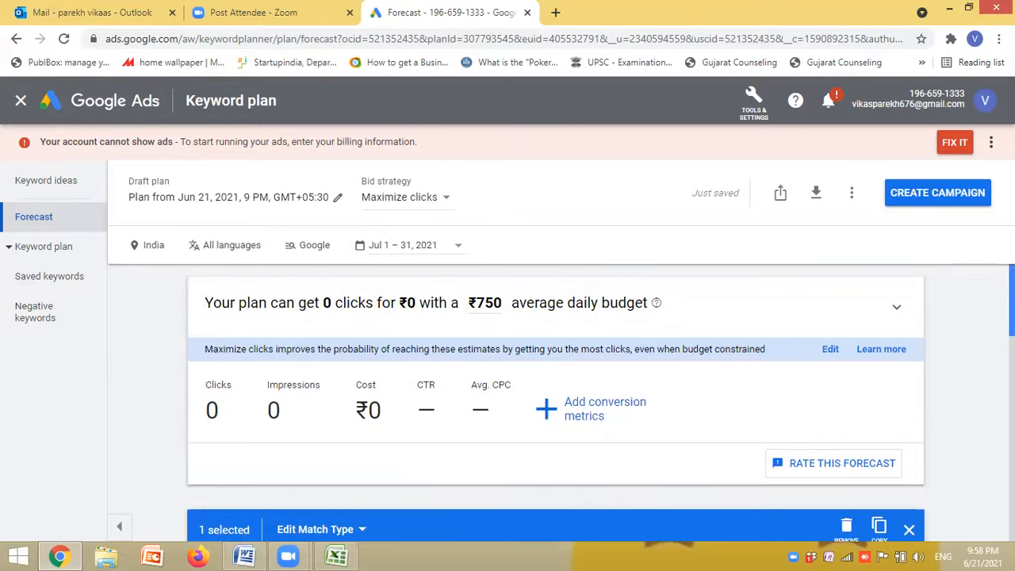
pyautogui.scroll(-1, 555, 404)
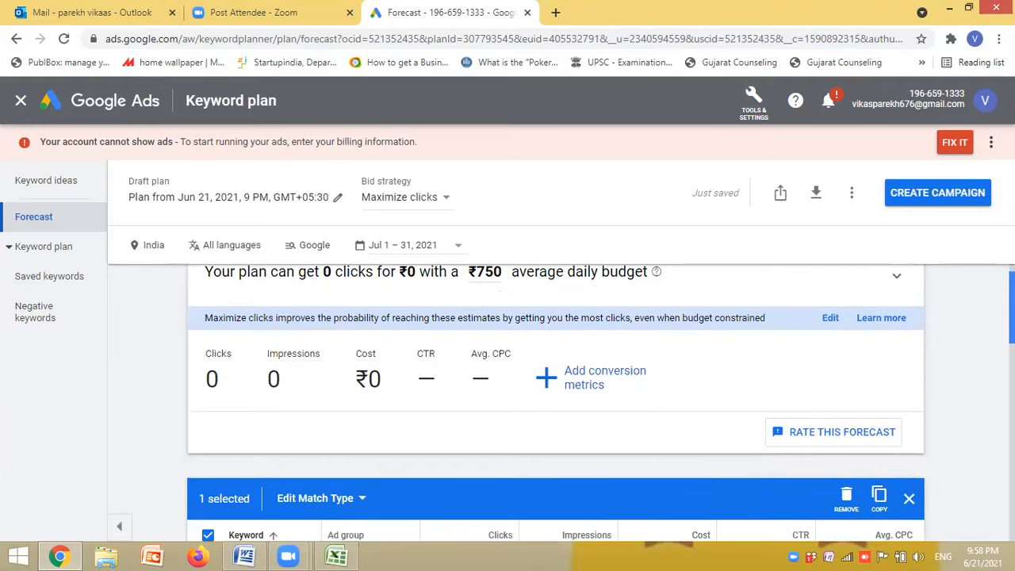
pyautogui.scroll(-2, 555, 405)
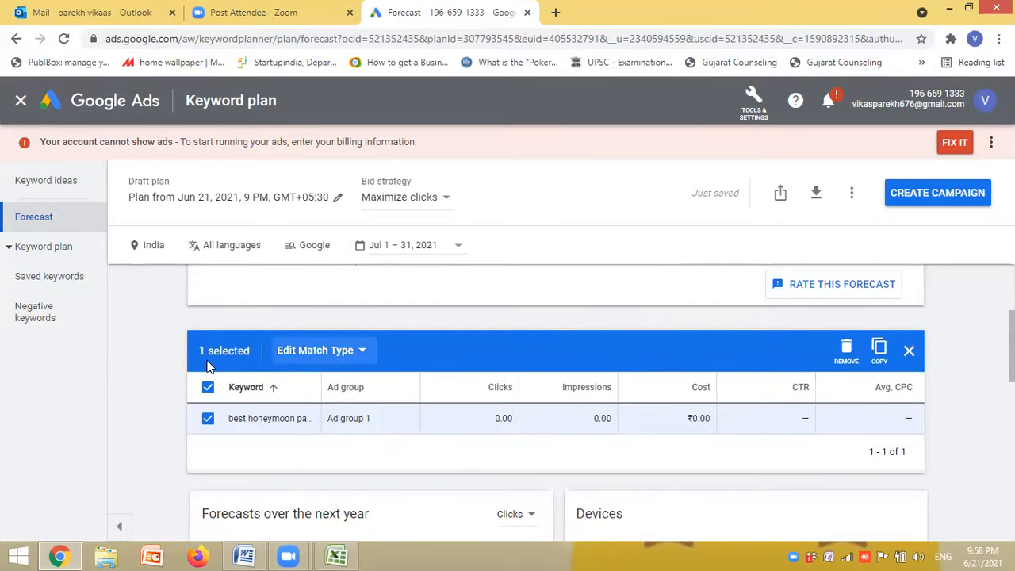
pyautogui.click(909, 350)
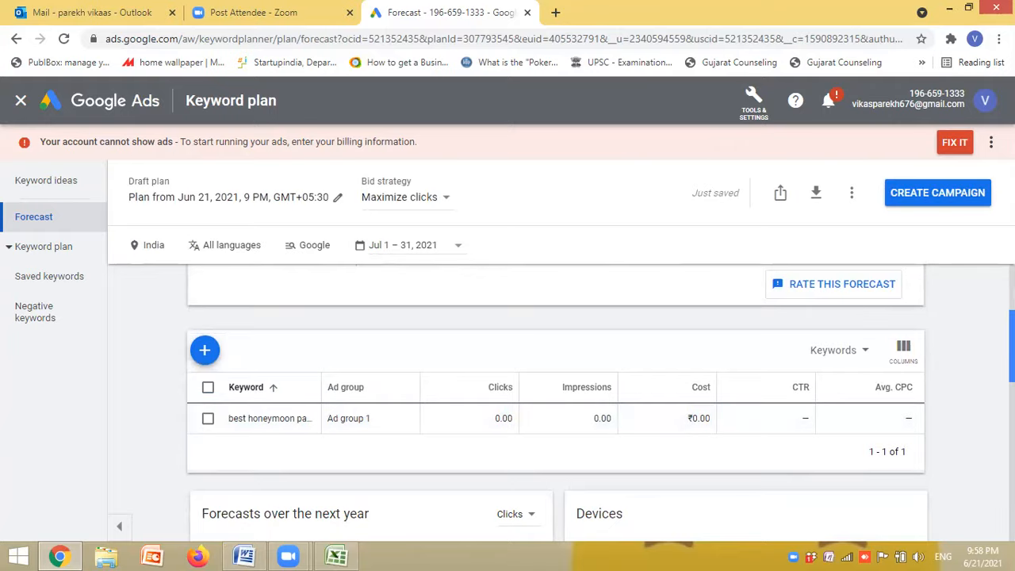
# - Examine the next-year and device forecasts, and check the plan's negative keywords and saved keywords
pyautogui.scroll(-2, 555, 397)
pyautogui.scroll(-3, 555, 397)
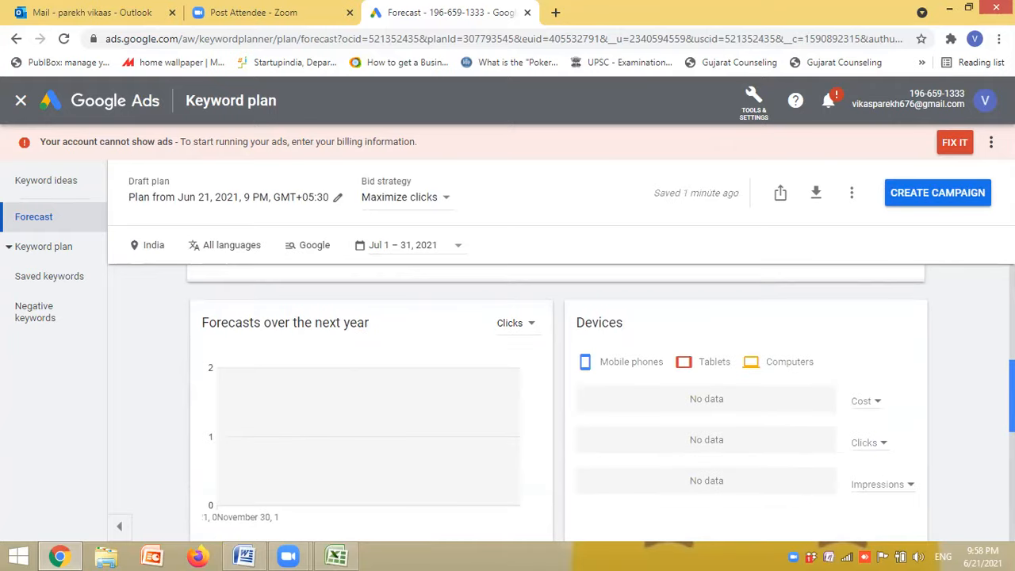
pyautogui.scroll(5, 556, 397)
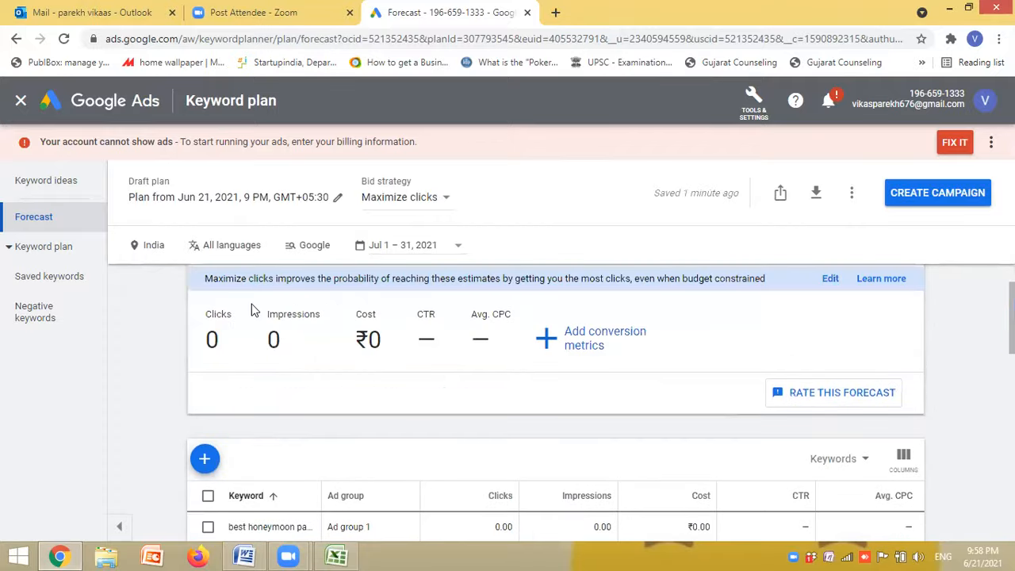
pyautogui.click(50, 311)
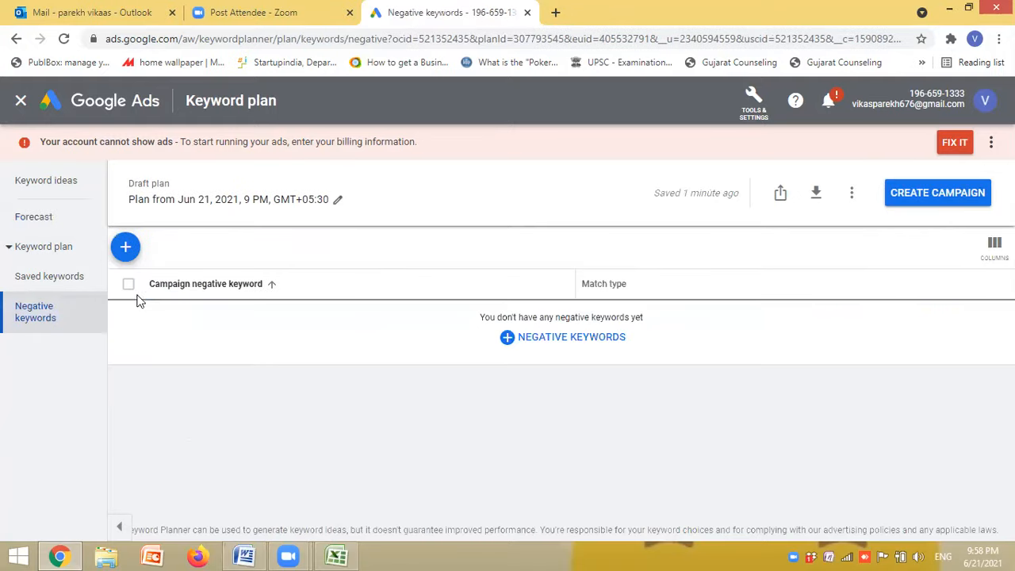
pyautogui.click(64, 284)
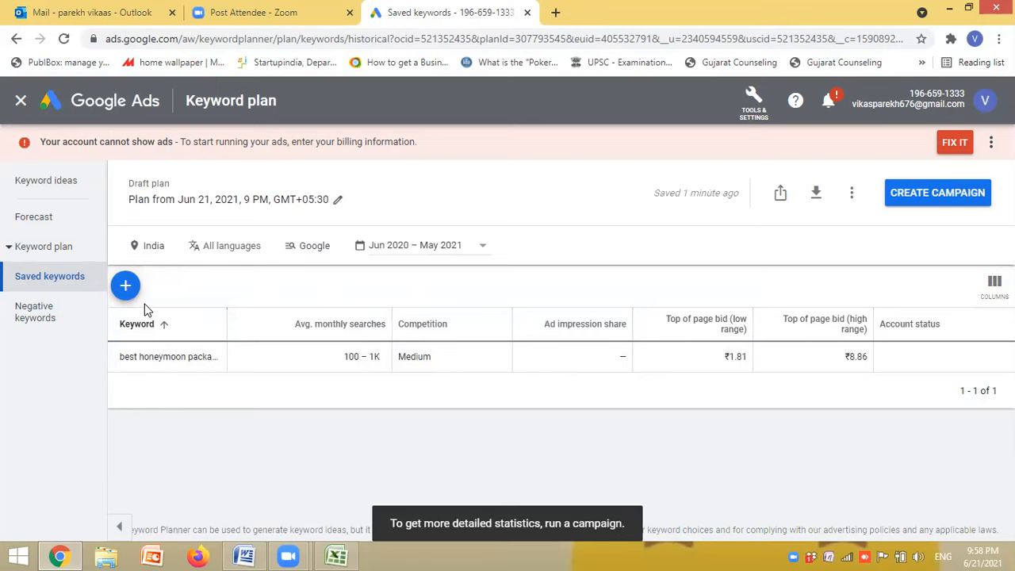
# - In a new tab, find the 7 Oceans website through a Google search for "best travel agent in surat" and copy its address
pyautogui.click(555, 12)
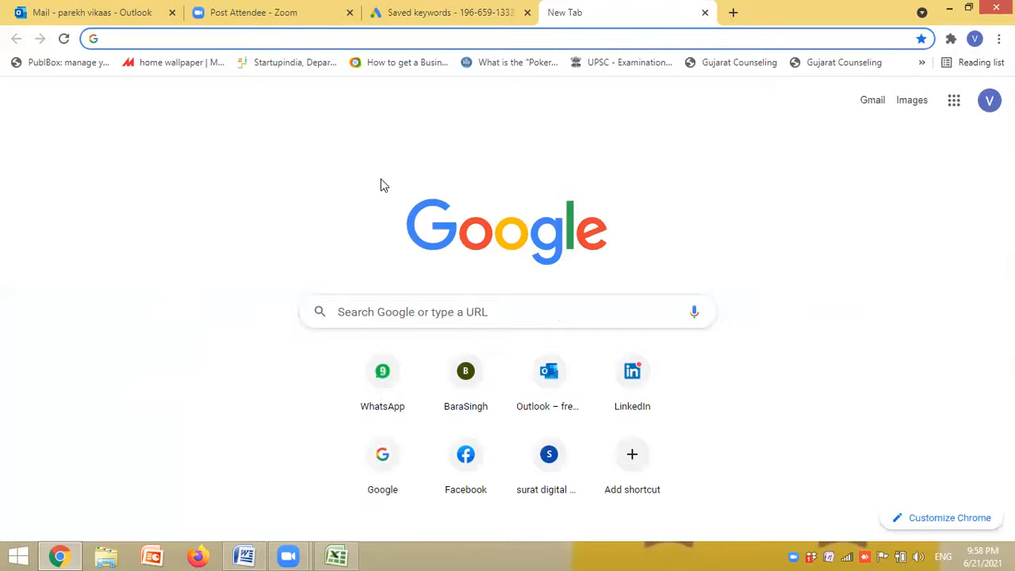
pyautogui.click(392, 311)
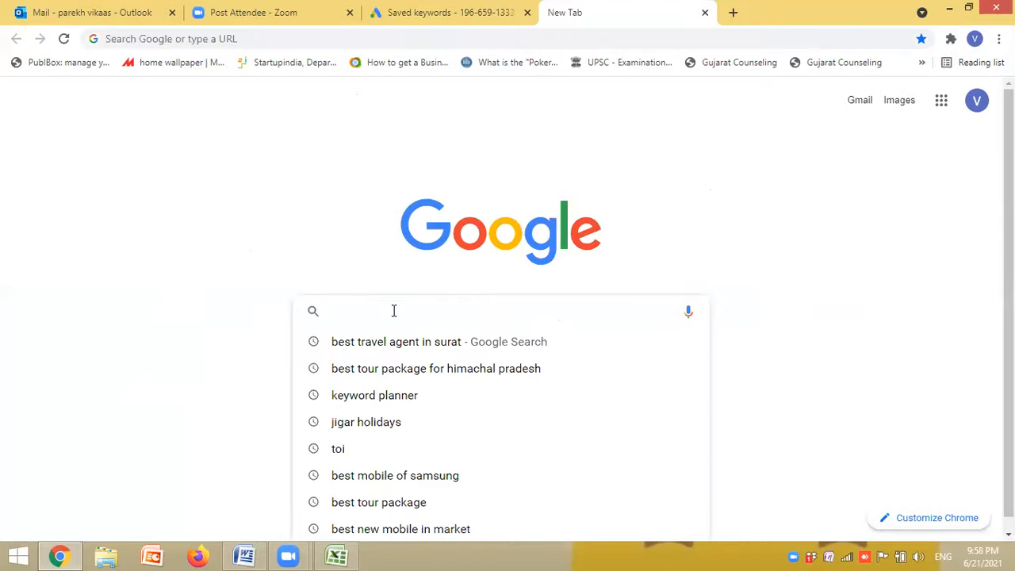
pyautogui.click(408, 342)
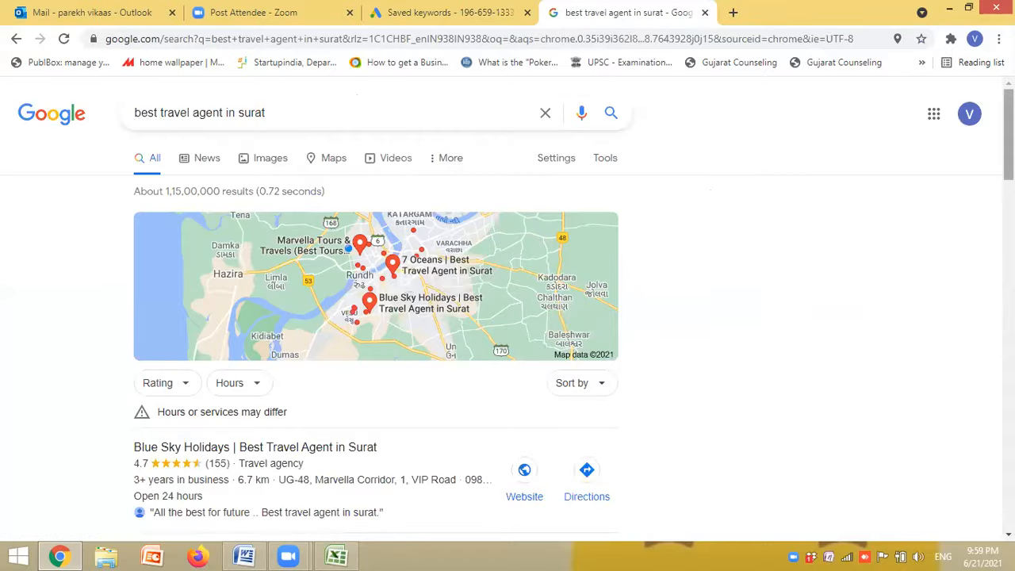
pyautogui.scroll(-4, 577, 363)
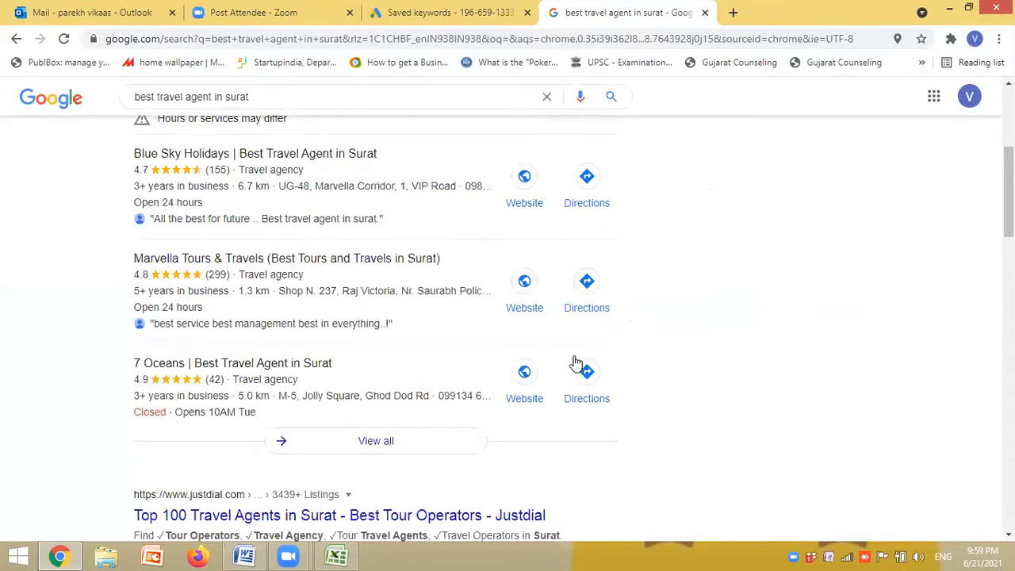
pyautogui.click(526, 379)
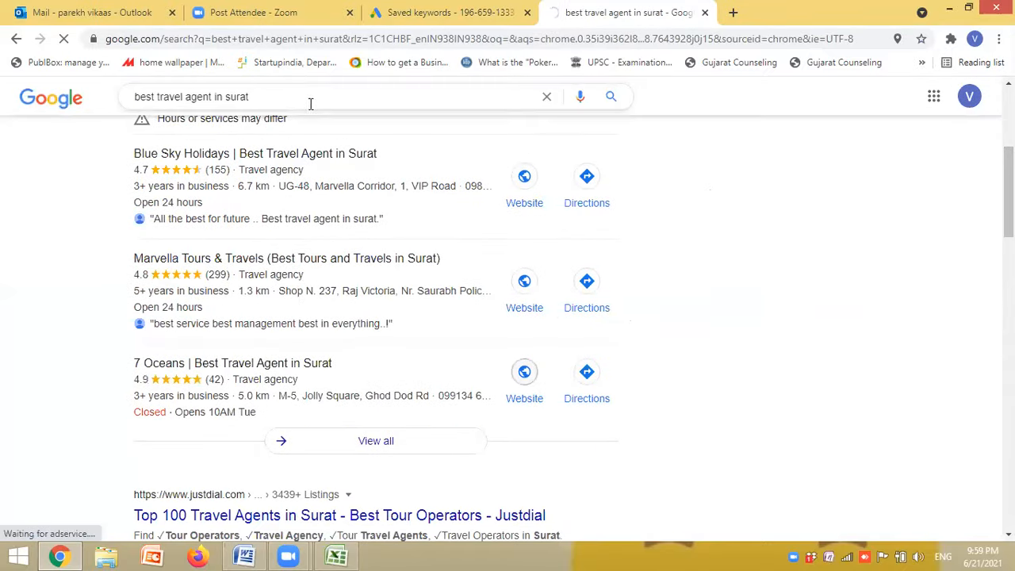
pyautogui.click(277, 38)
pyautogui.hotkey('ctrl', 'c')
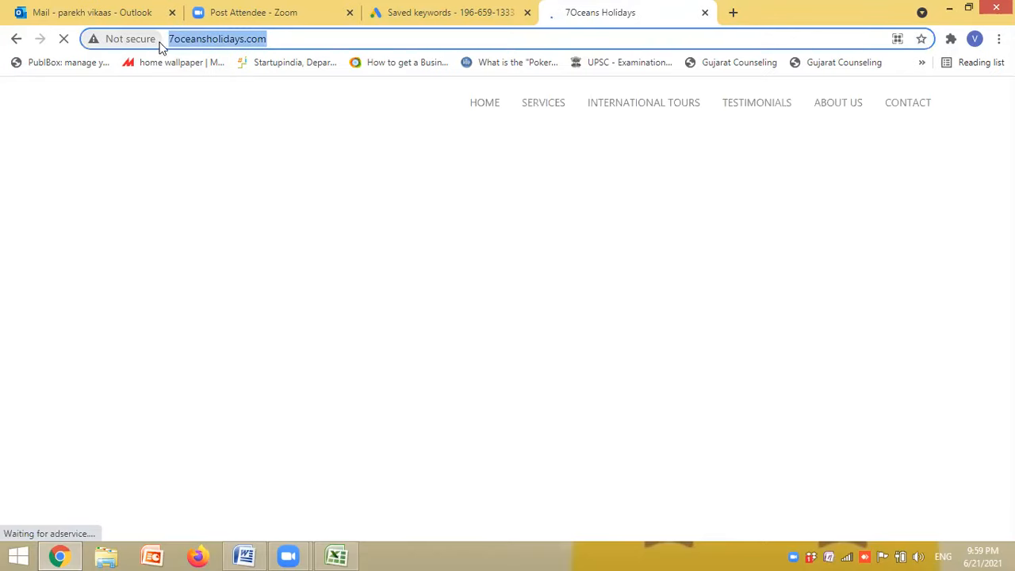
# - Return to Keyword Planner, get keyword ideas from the entire 7oceansholidays.com site, and close the keyword refinement suggestions
pyautogui.click(436, 16)
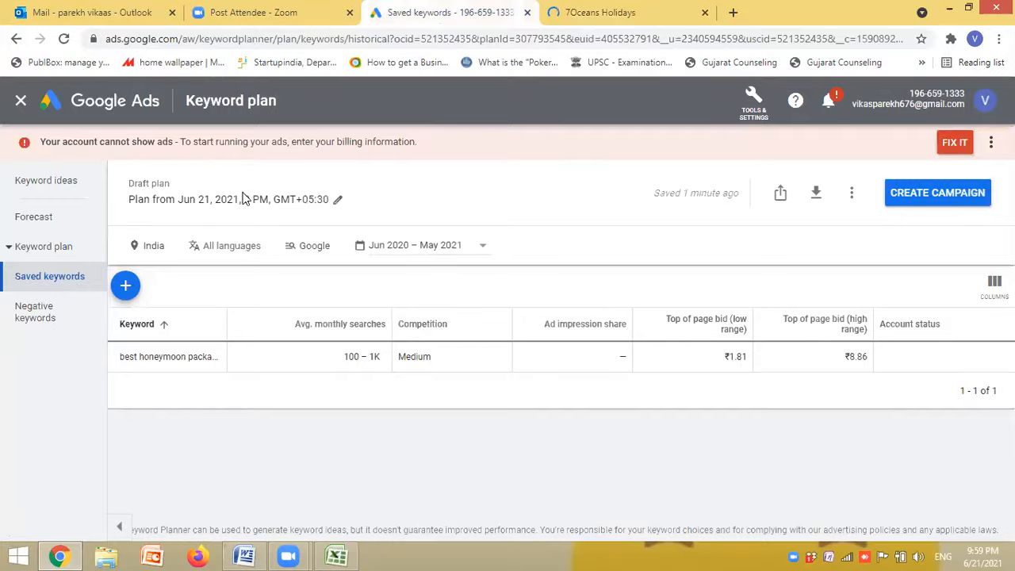
pyautogui.click(70, 180)
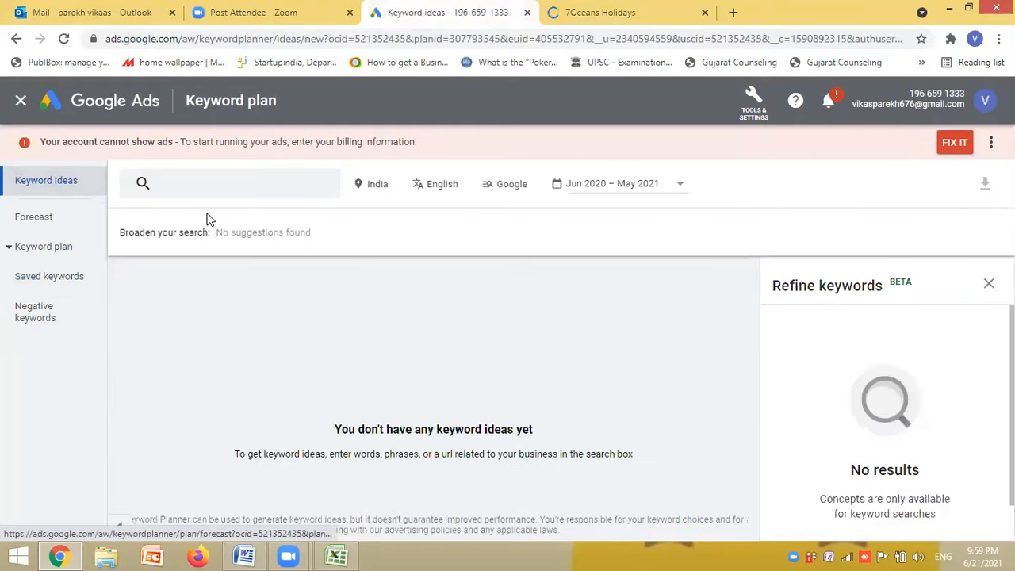
pyautogui.click(217, 186)
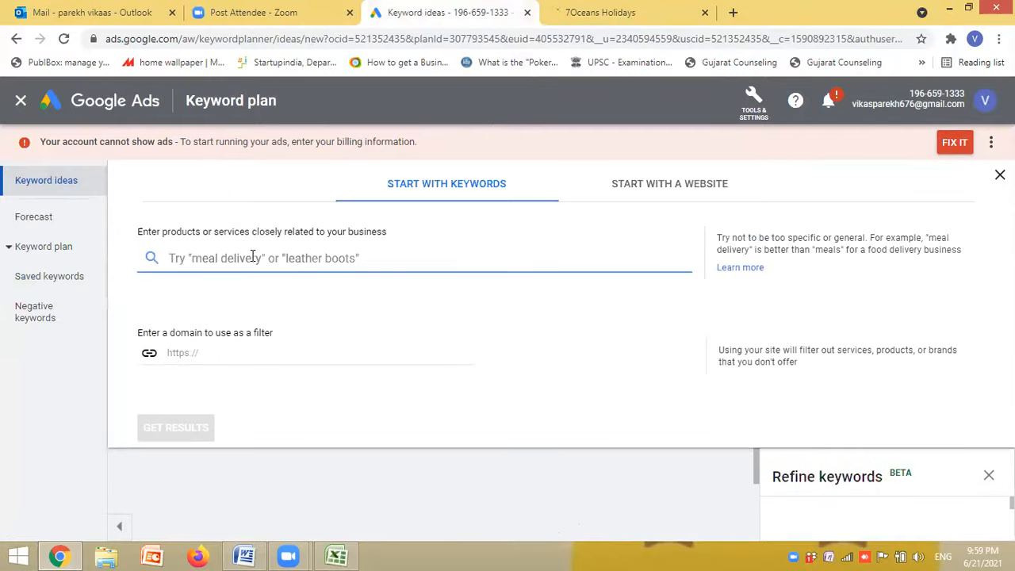
pyautogui.click(683, 198)
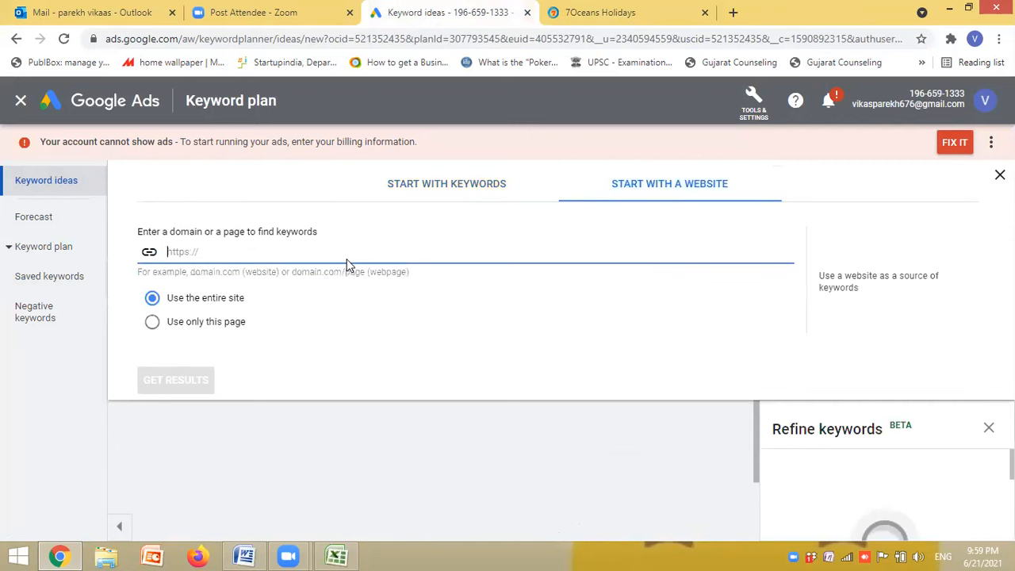
pyautogui.hotkey('ctrl', 'v')
pyautogui.click(177, 379)
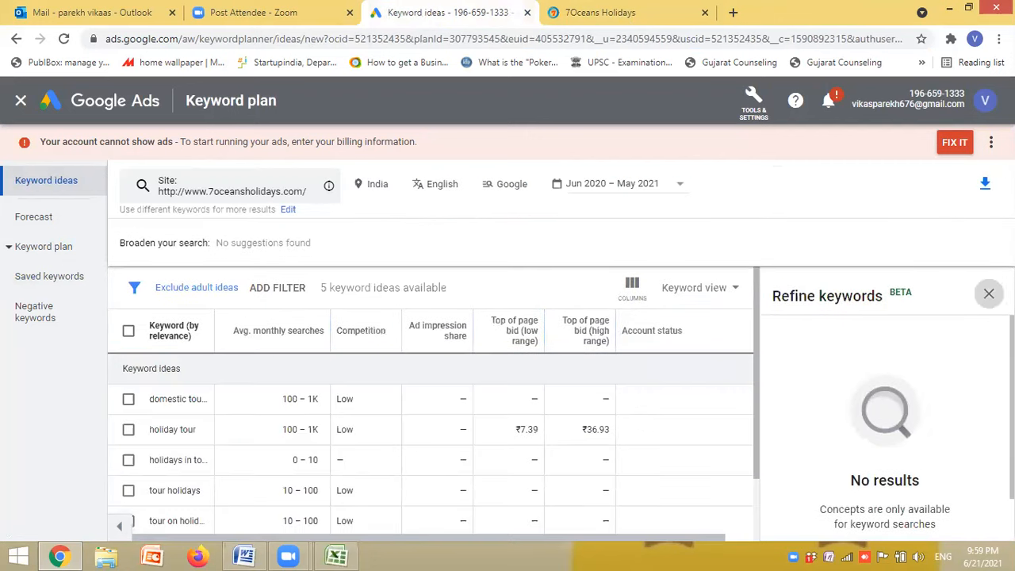
pyautogui.click(989, 293)
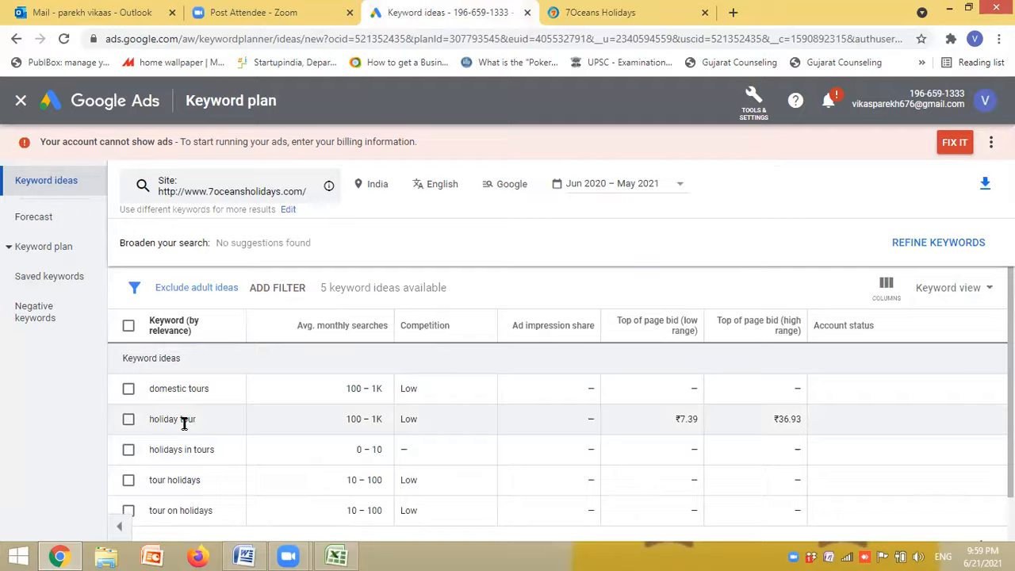
# - Copy the keyword "holiday tour" from the ideas and add it to Ad group 1 from the plan's forecast
pyautogui.tripleClick(153, 433)
pyautogui.rightClick(154, 428)
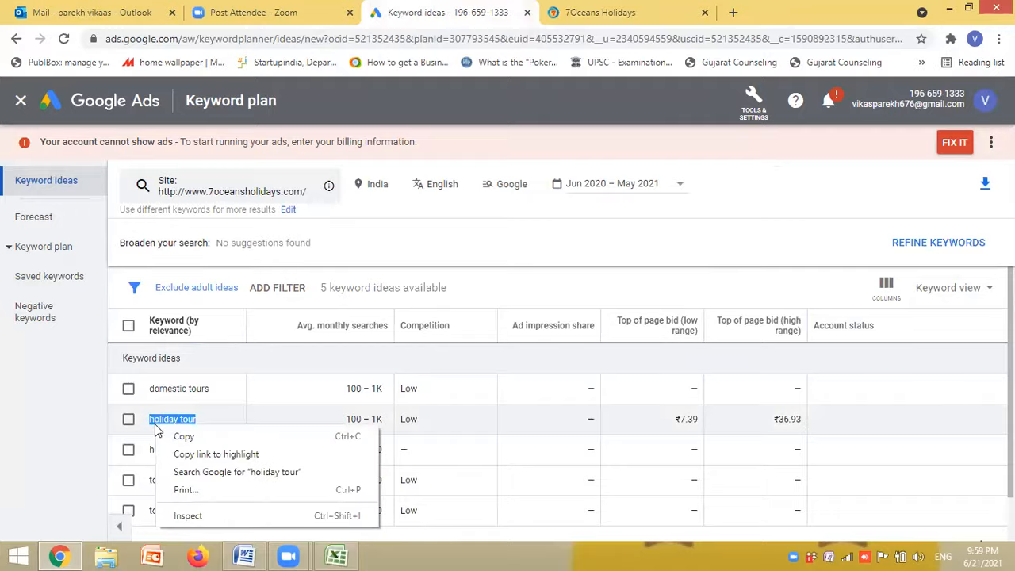
pyautogui.click(170, 436)
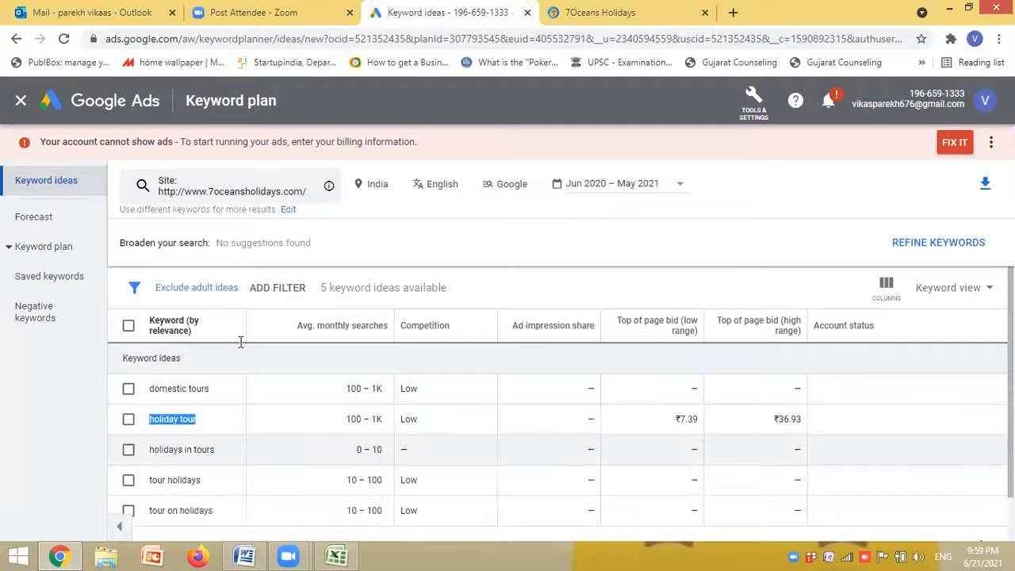
pyautogui.click(44, 225)
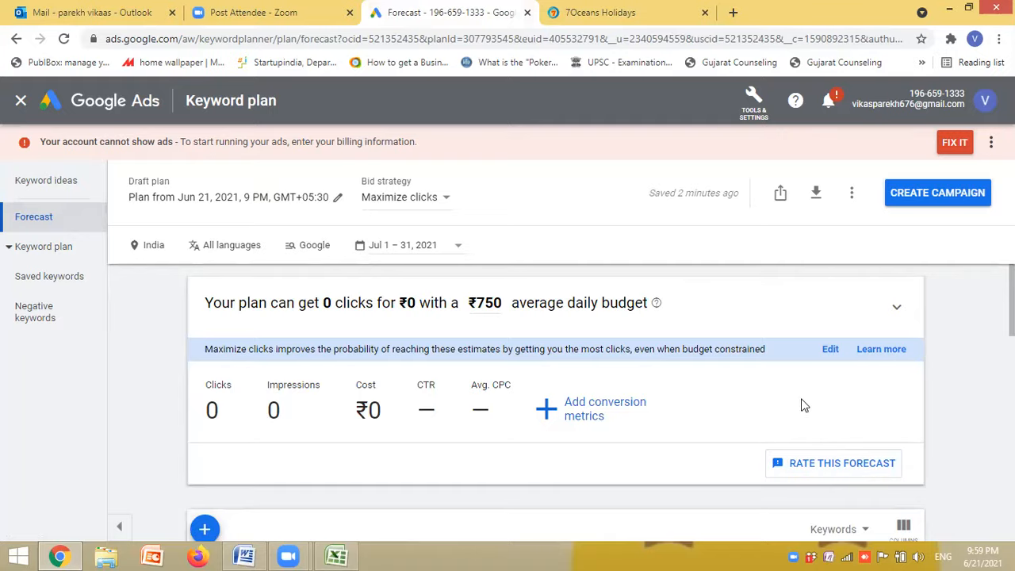
pyautogui.scroll(-3, 783, 335)
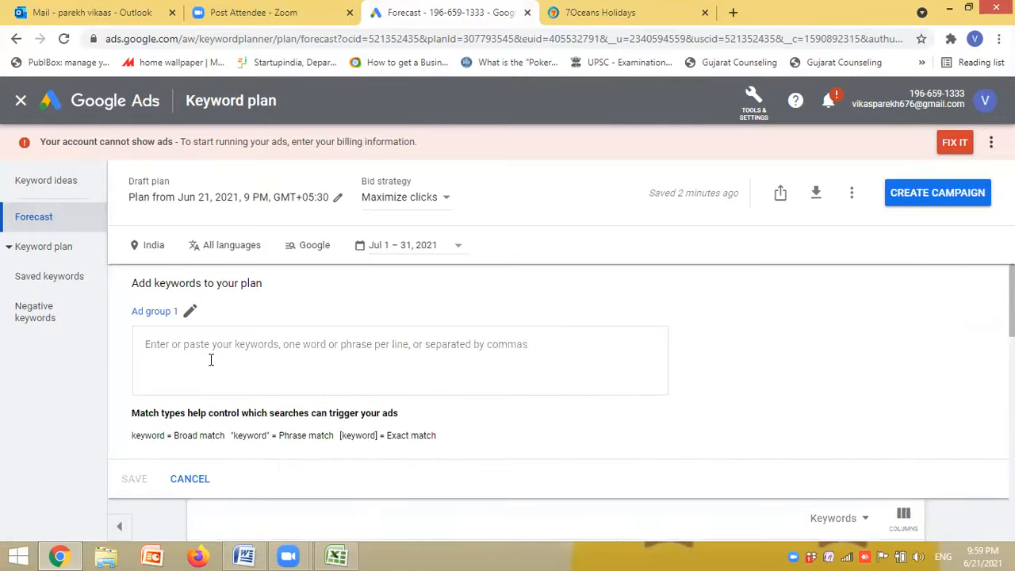
pyautogui.hotkey('ctrl', 'v')
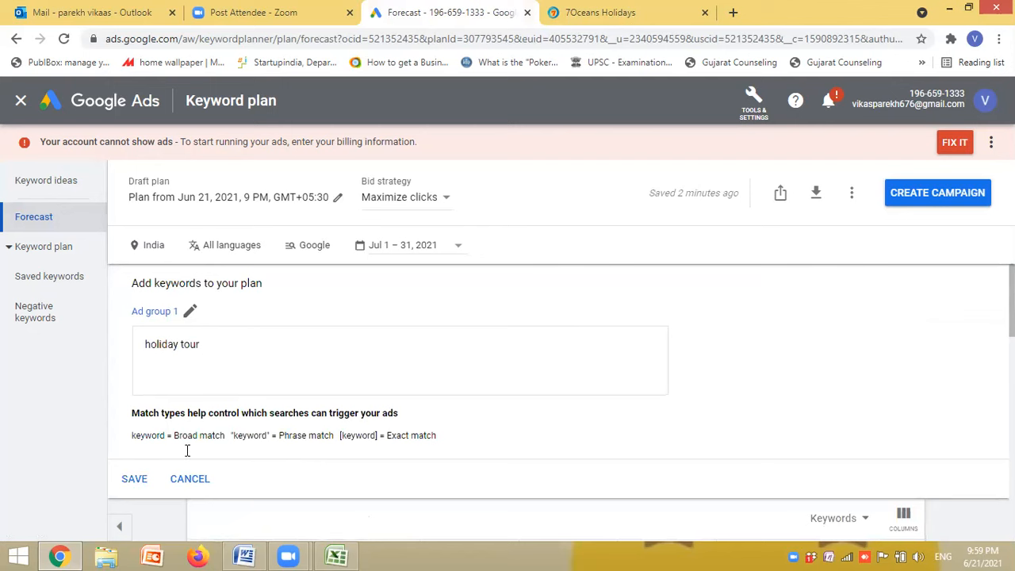
pyautogui.click(136, 480)
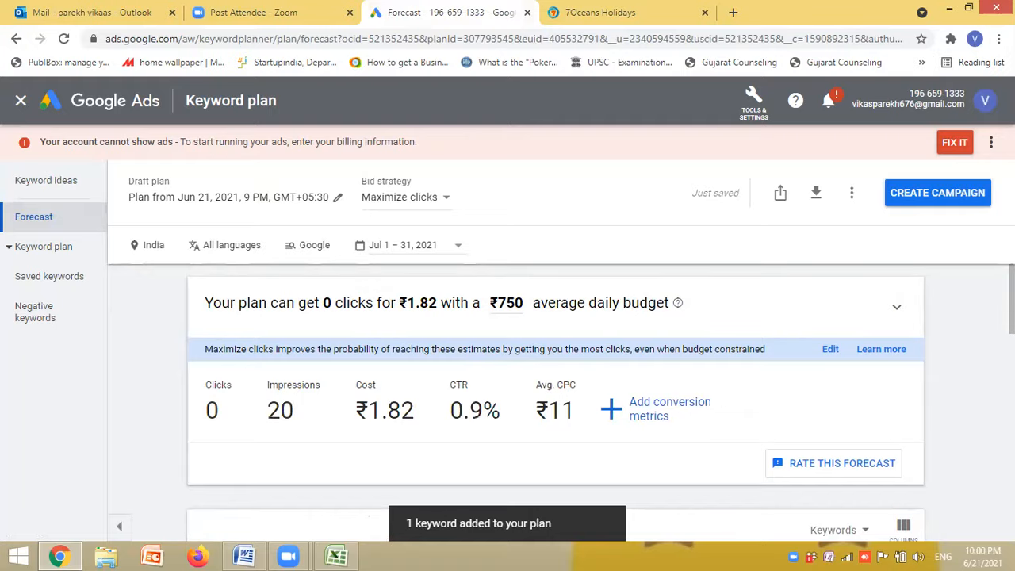
# - Compare the forecast summary with the per-keyword clicks, impressions, cost, CTR and average CPC in the table
pyautogui.scroll(-3, 555, 403)
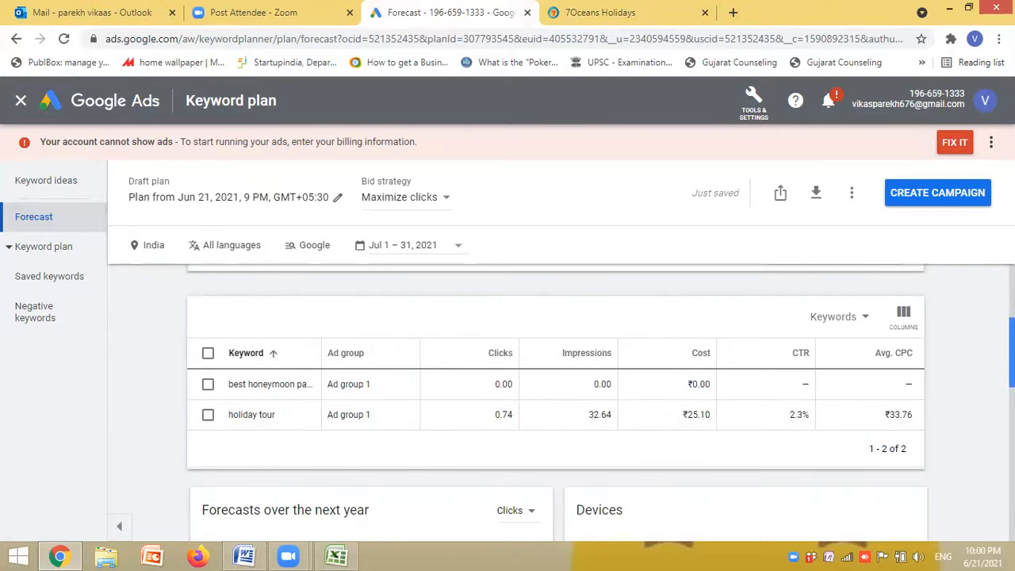
pyautogui.scroll(3, 600, 401)
pyautogui.scroll(-3, 601, 401)
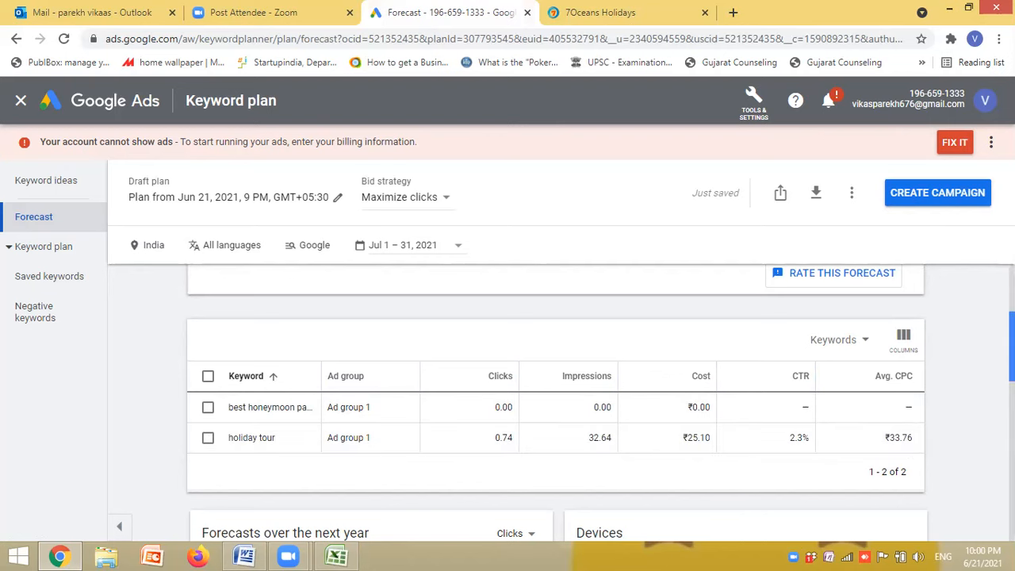
pyautogui.scroll(3, 488, 409)
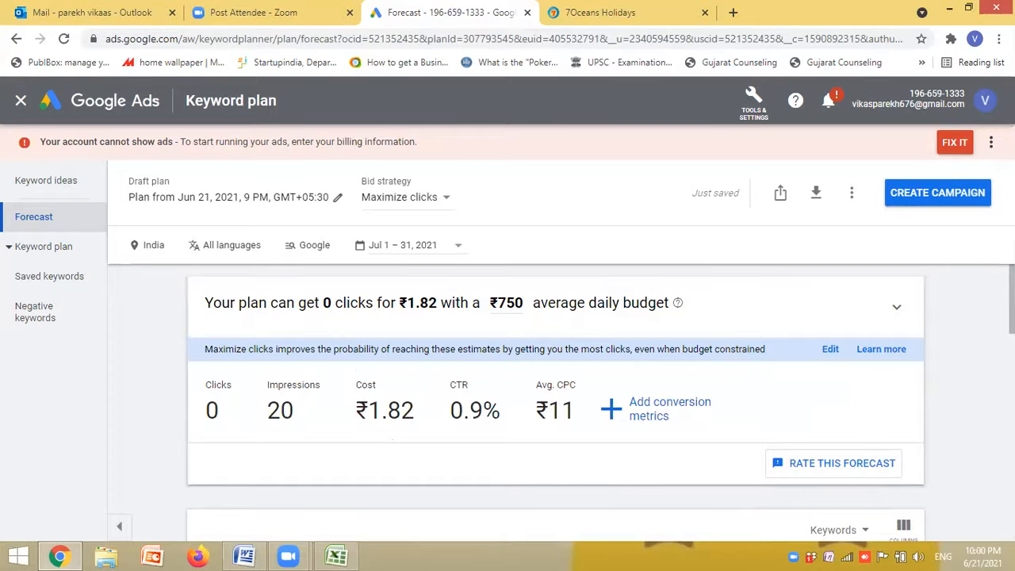
pyautogui.scroll(-3, 555, 397)
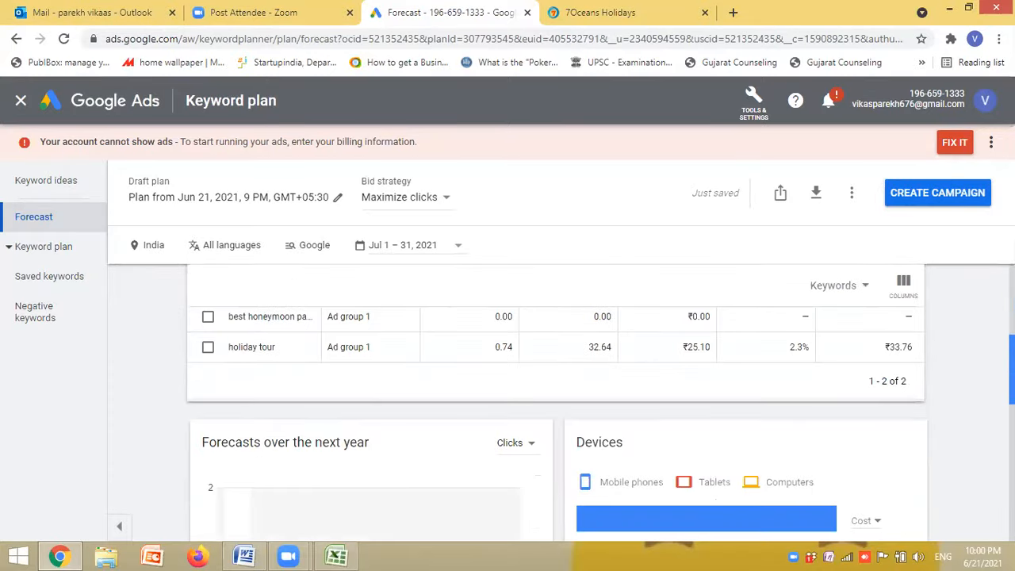
pyautogui.scroll(3, 555, 396)
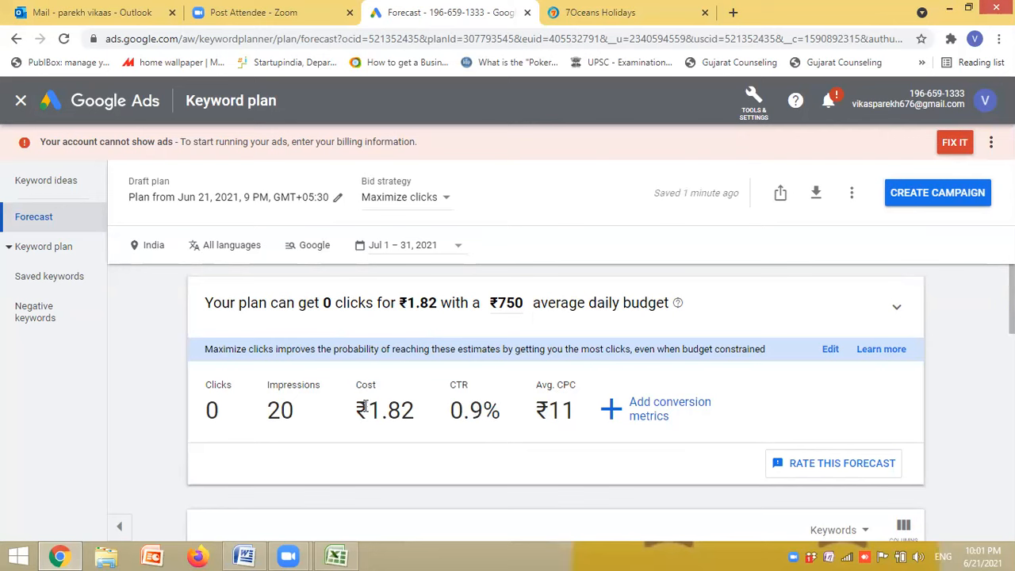
# - Highlight the cost, average CPC and CTR figures in the forecast summary, leaving the conversion settings unchanged
pyautogui.moveTo(367, 405); pyautogui.dragTo(410, 410)
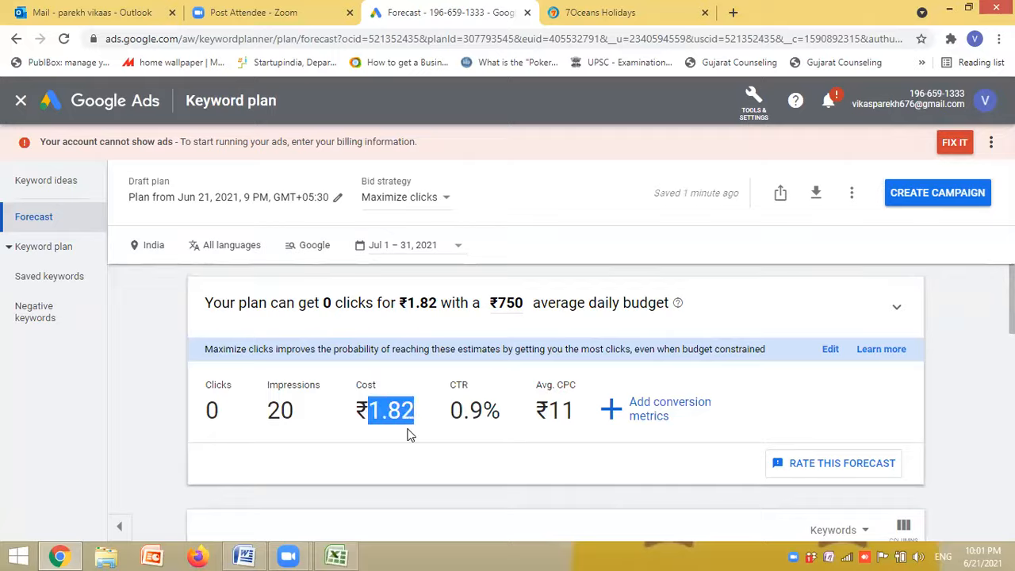
pyautogui.click(408, 429)
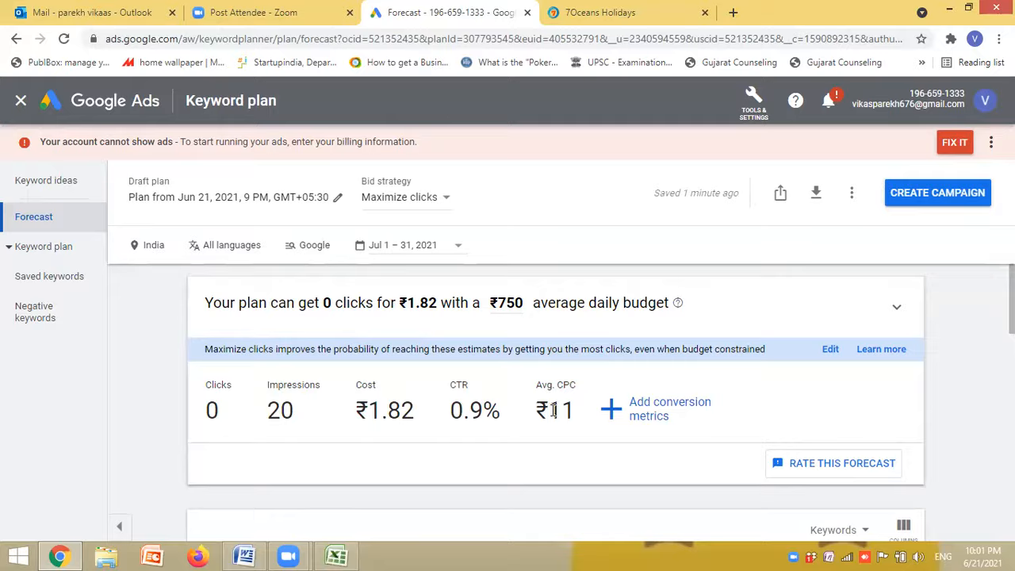
pyautogui.moveTo(554, 410); pyautogui.dragTo(581, 412)
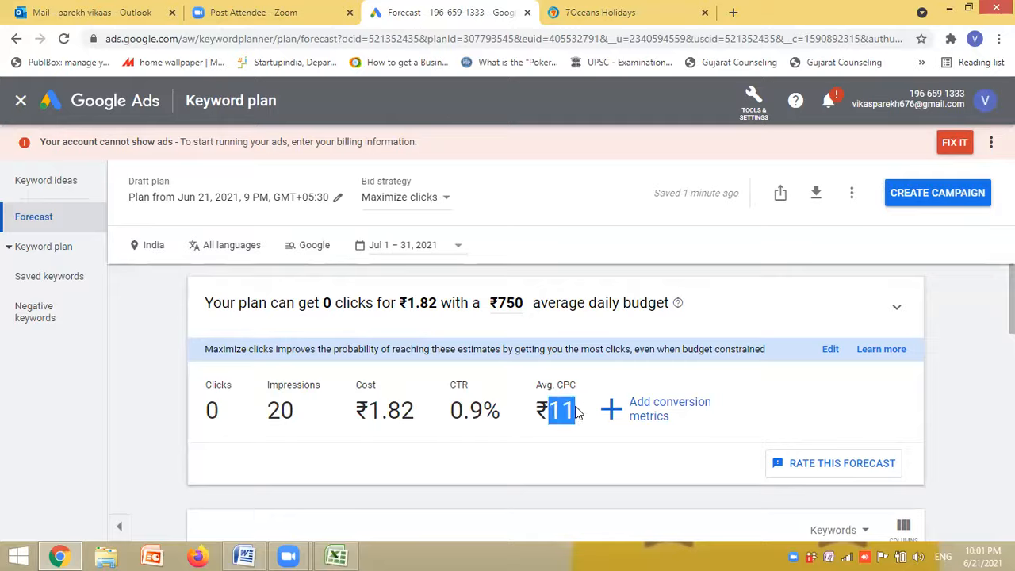
pyautogui.click(603, 439)
pyautogui.click(605, 436)
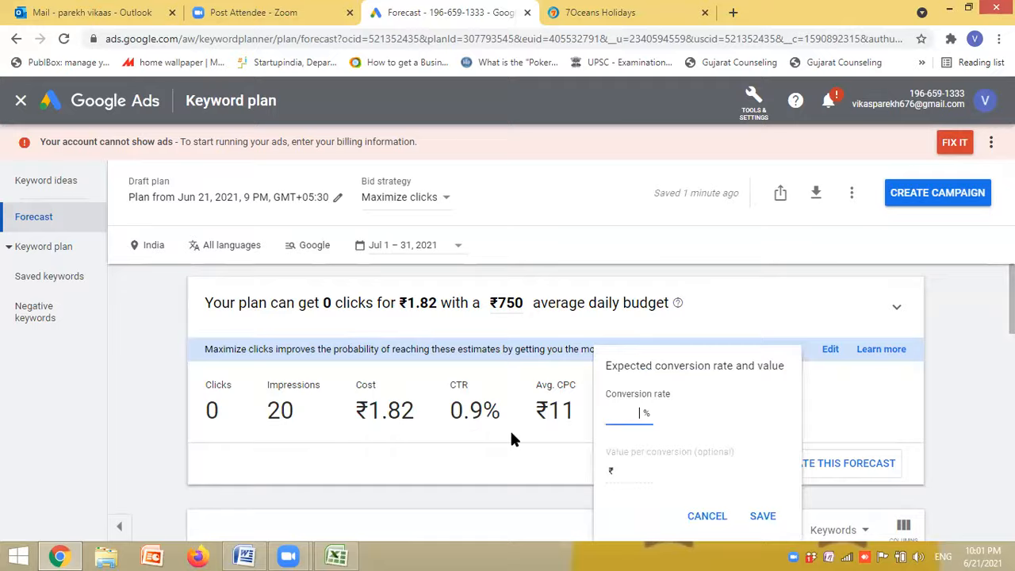
pyautogui.click(516, 468)
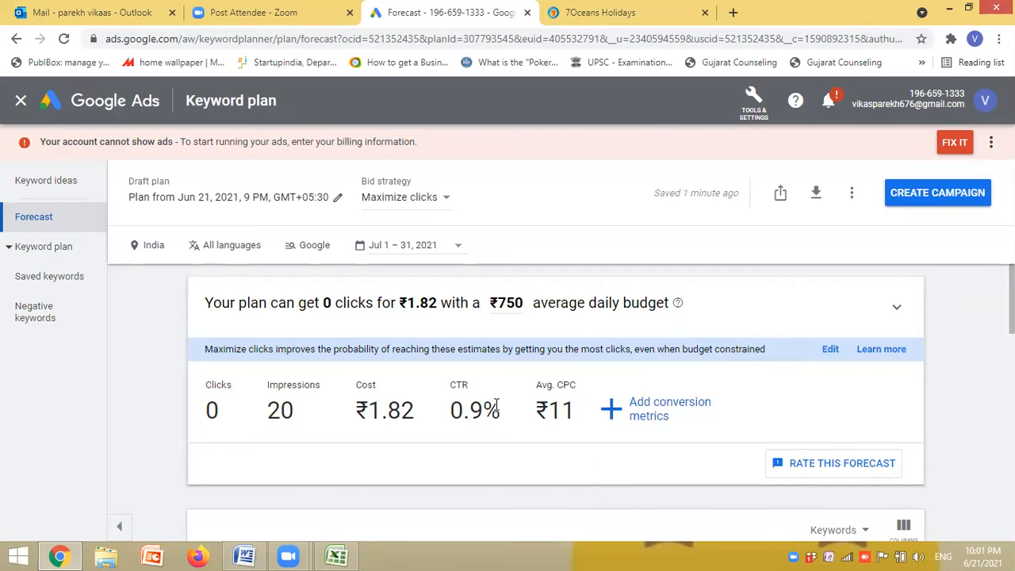
pyautogui.moveTo(501, 407); pyautogui.dragTo(440, 418)
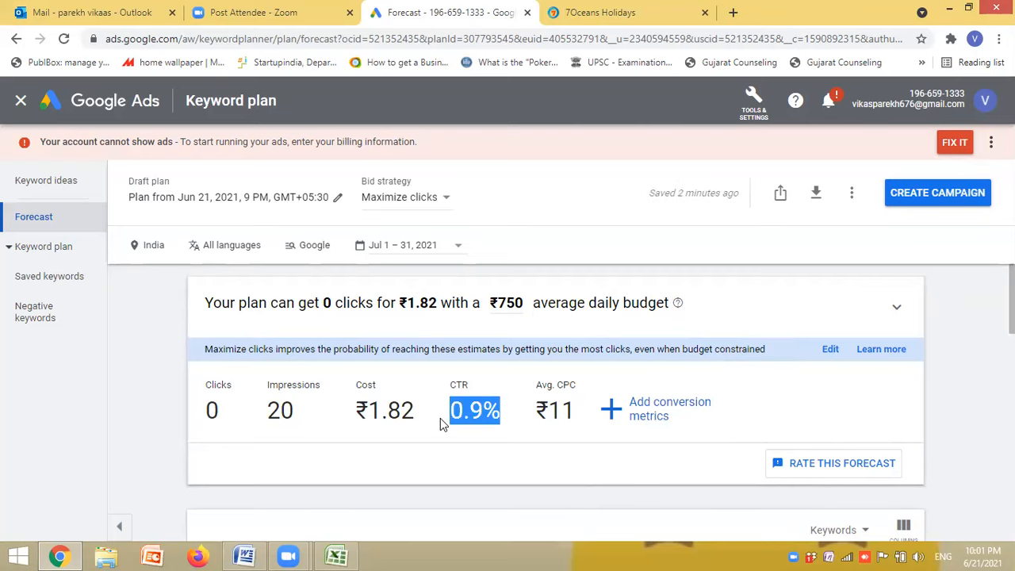
pyautogui.click(508, 461)
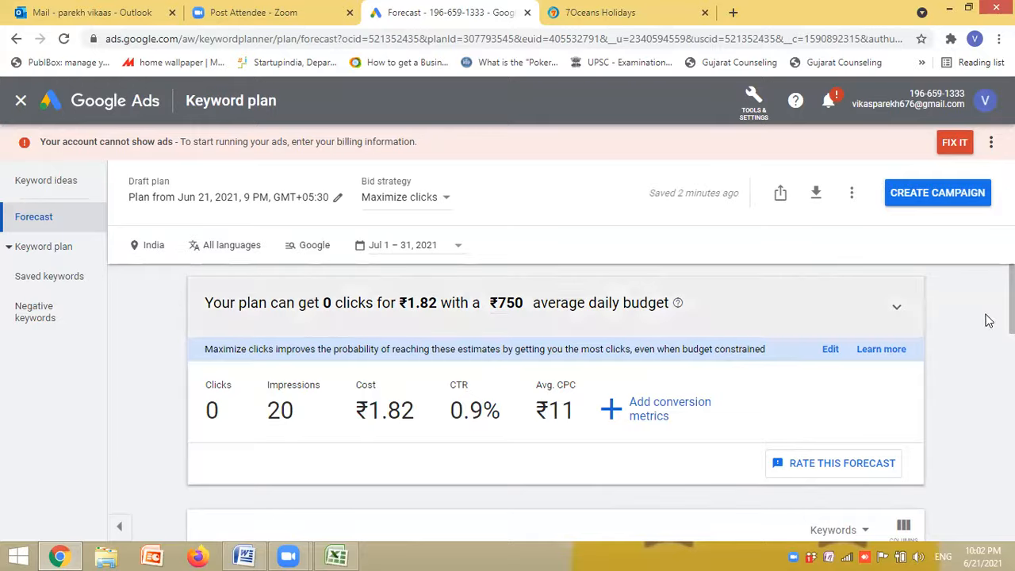
# - Examine the next-year and device forecasts, and review the forecast summary and keyword table again
pyautogui.scroll(-3, 990, 320)
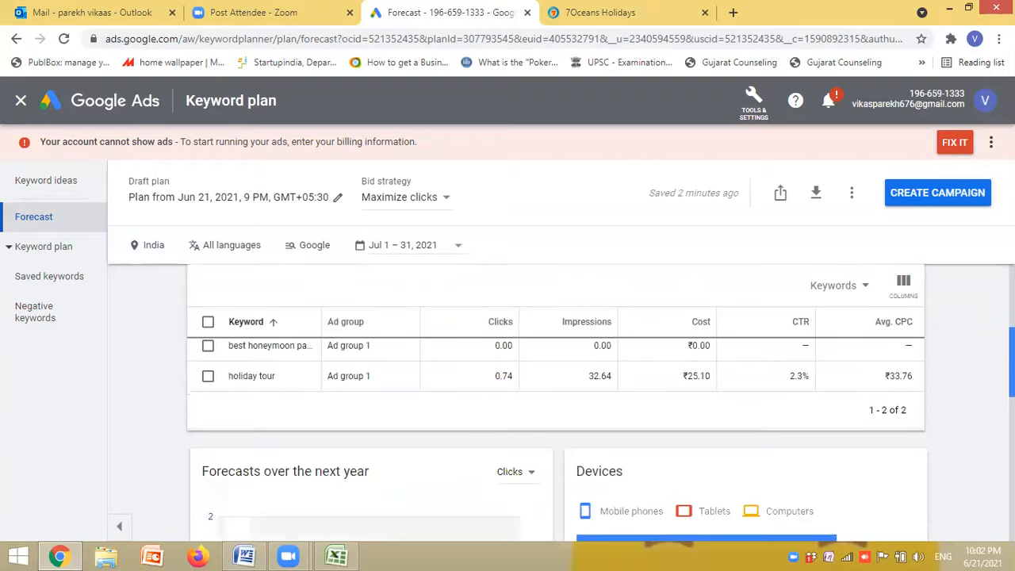
pyautogui.scroll(-3, 556, 404)
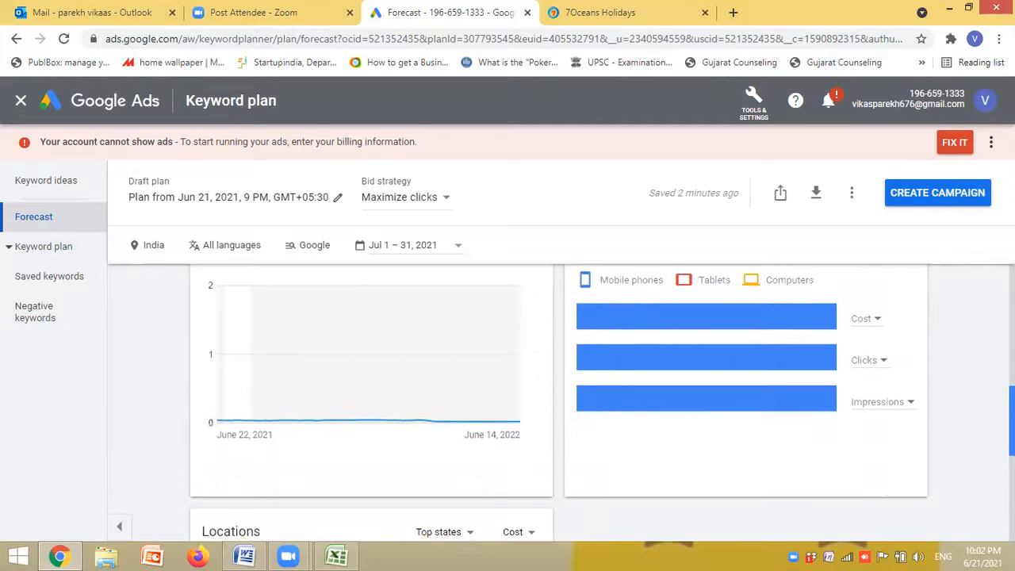
pyautogui.scroll(3, 804, 330)
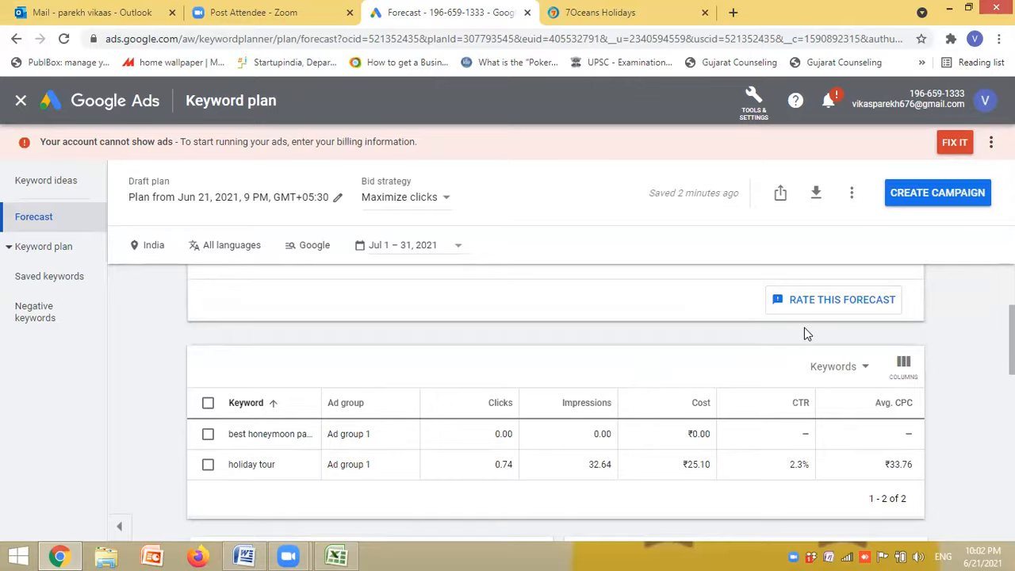
pyautogui.scroll(2, 804, 334)
pyautogui.scroll(2, 557, 403)
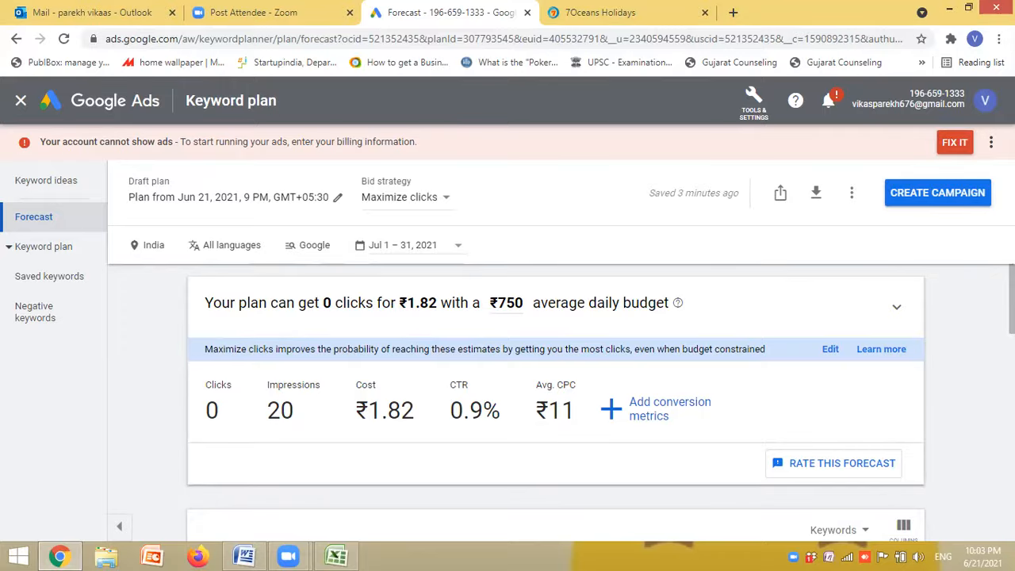
pyautogui.scroll(-3, 555, 405)
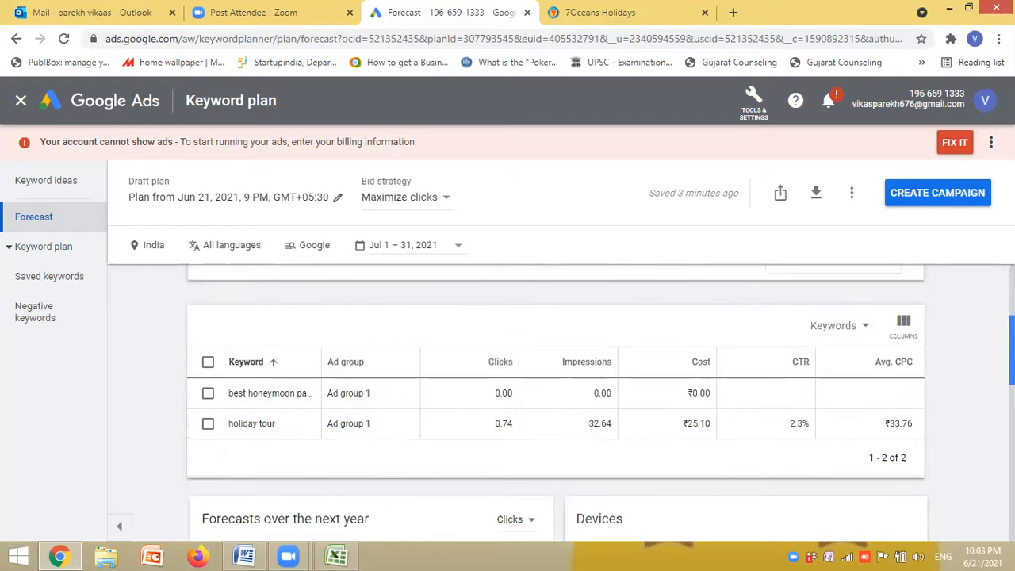
# - Recheck the forecast's summary and keyword table, and open the plan's saved keywords
pyautogui.scroll(-3, 555, 404)
pyautogui.scroll(2, 556, 405)
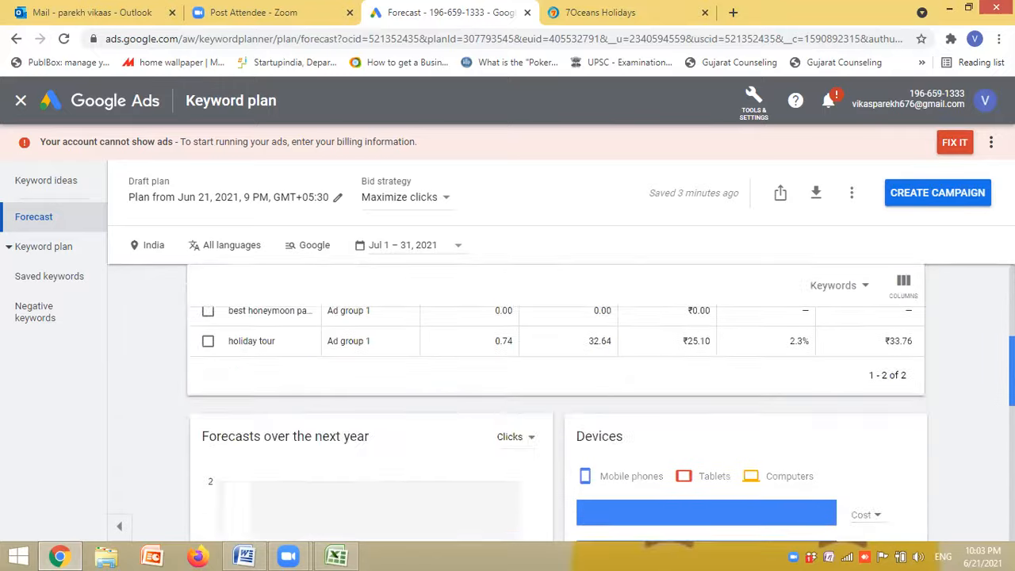
pyautogui.scroll(2, 490, 336)
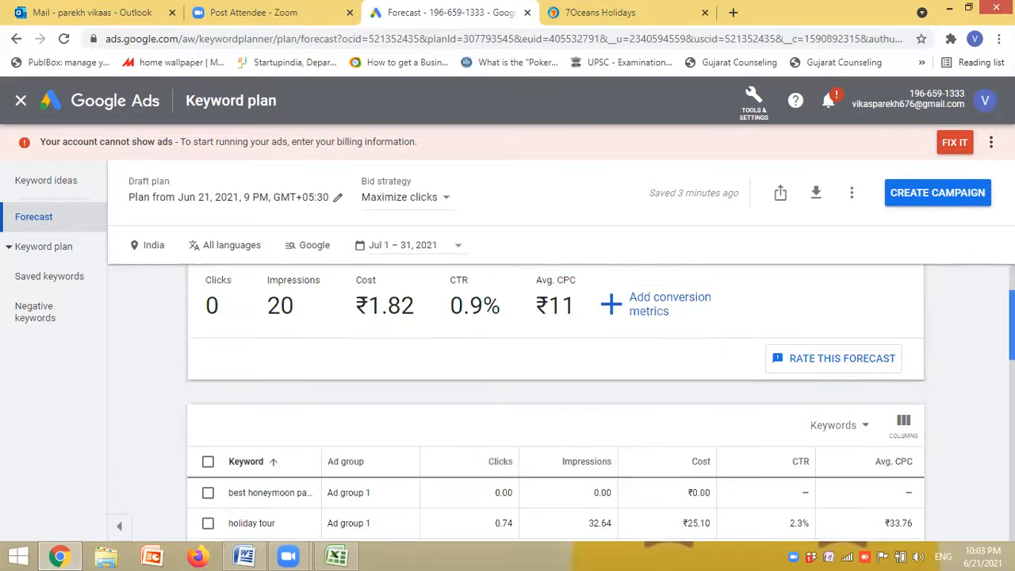
pyautogui.click(59, 279)
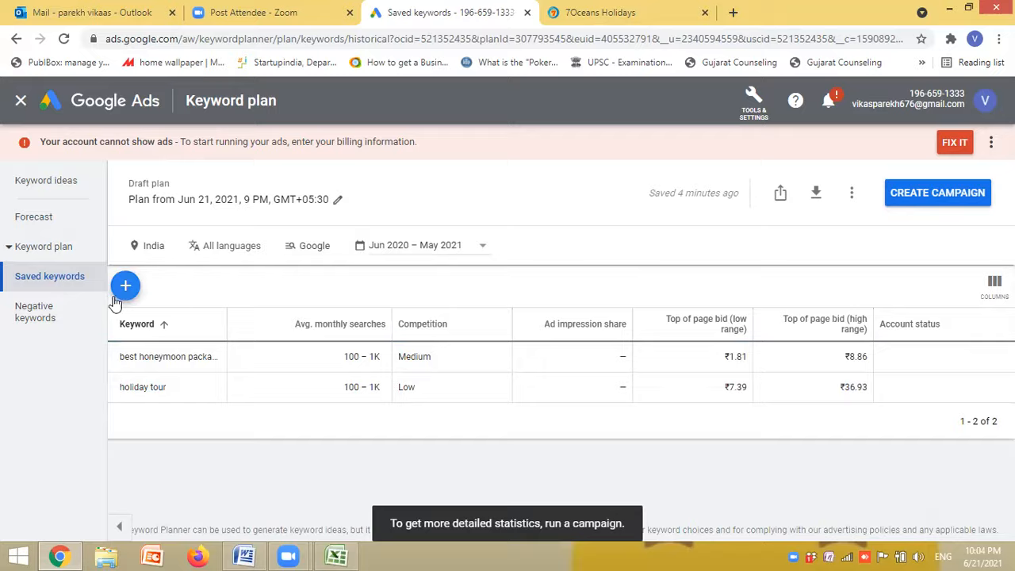
pyautogui.click(68, 183)
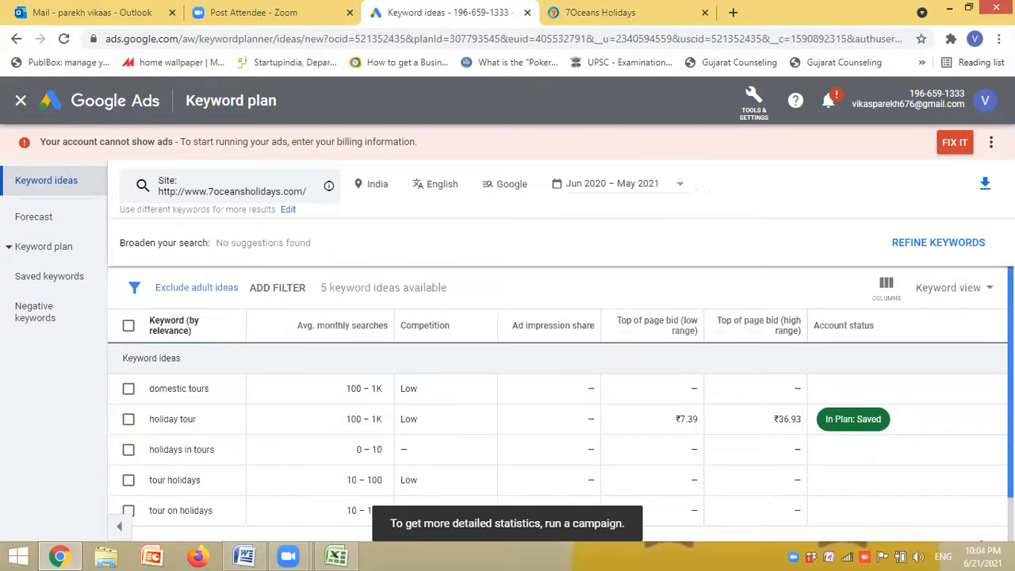
pyautogui.scroll(-1, 555, 428)
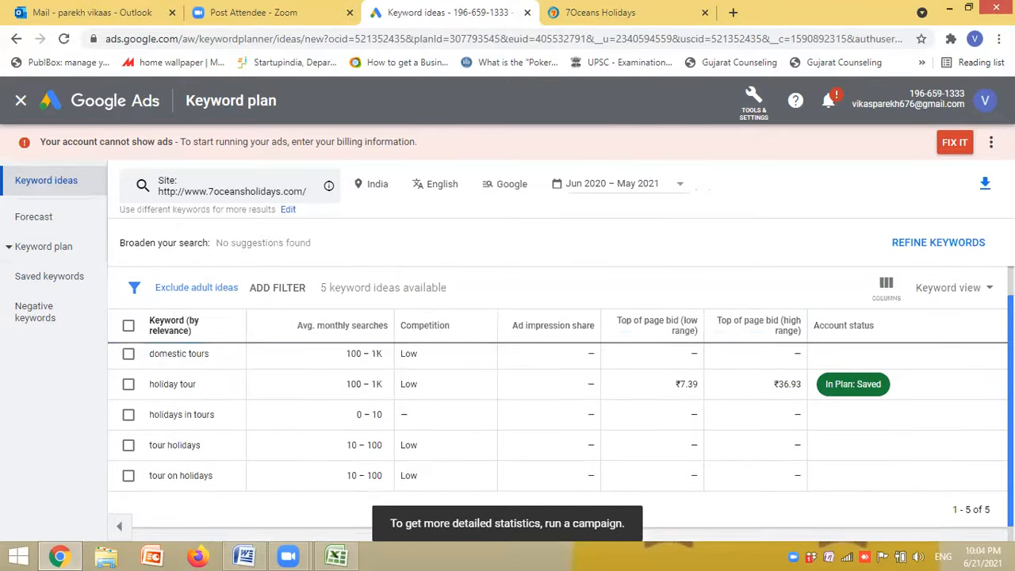
pyautogui.scroll(-1, 555, 421)
pyautogui.scroll(2, 555, 420)
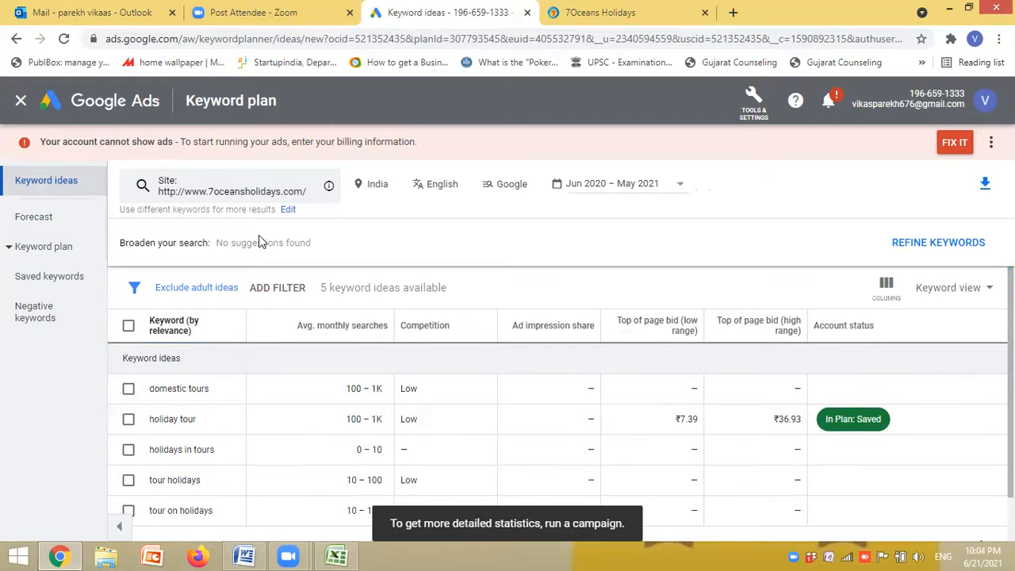
pyautogui.click(144, 184)
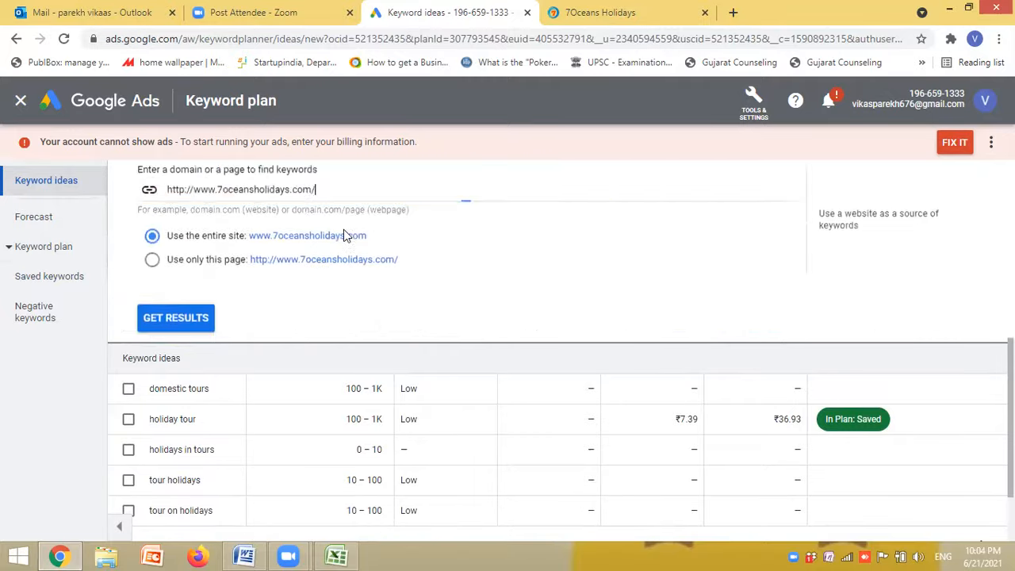
pyautogui.click(405, 187)
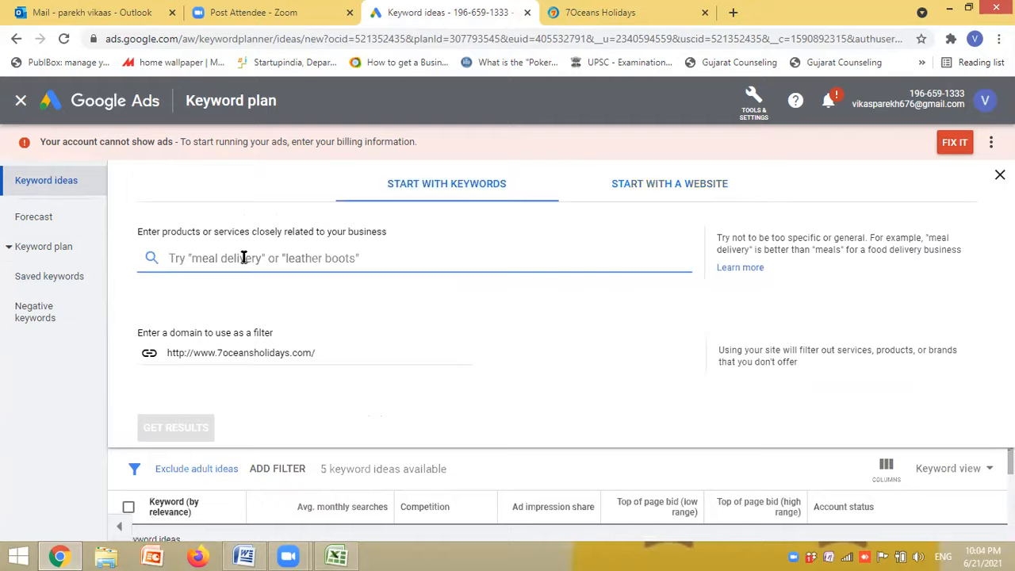
pyautogui.write('best ')
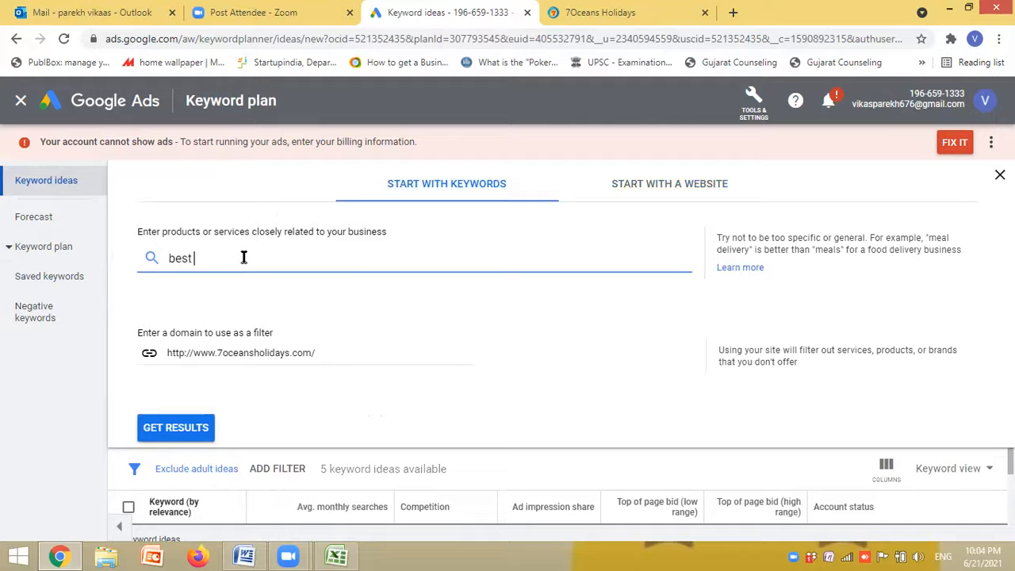
pyautogui.write('goa package')
pyautogui.click(191, 434)
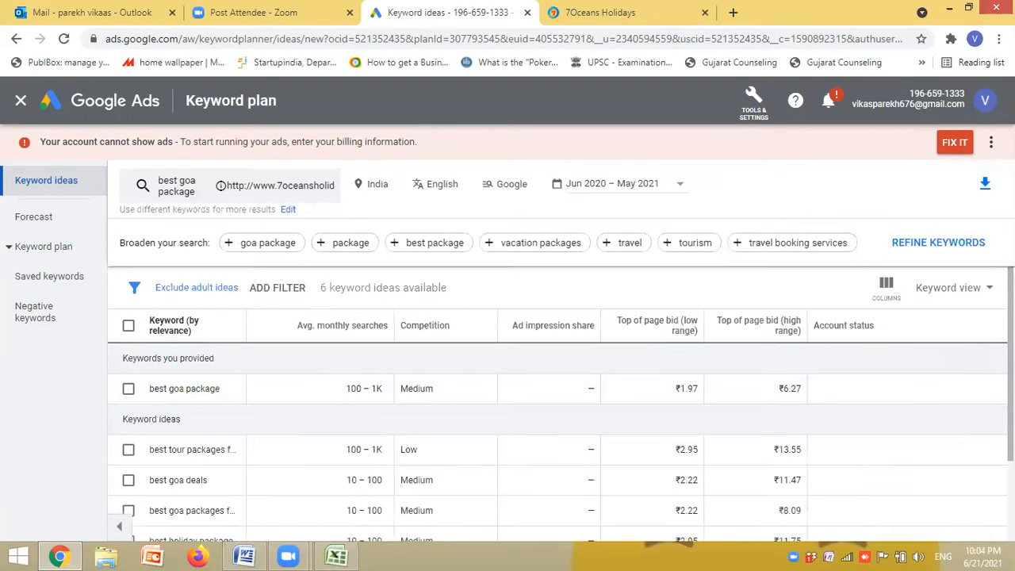
pyautogui.moveTo(1011, 362); pyautogui.dragTo(1011, 406)
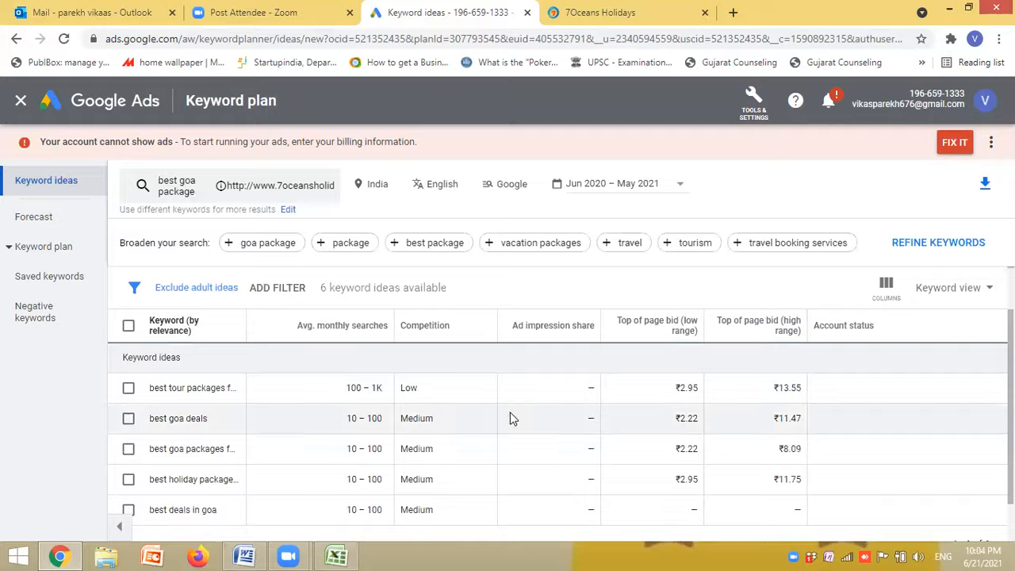
pyautogui.click(128, 388)
pyautogui.click(129, 418)
pyautogui.click(129, 449)
pyautogui.click(129, 479)
pyautogui.rightClick(128, 484)
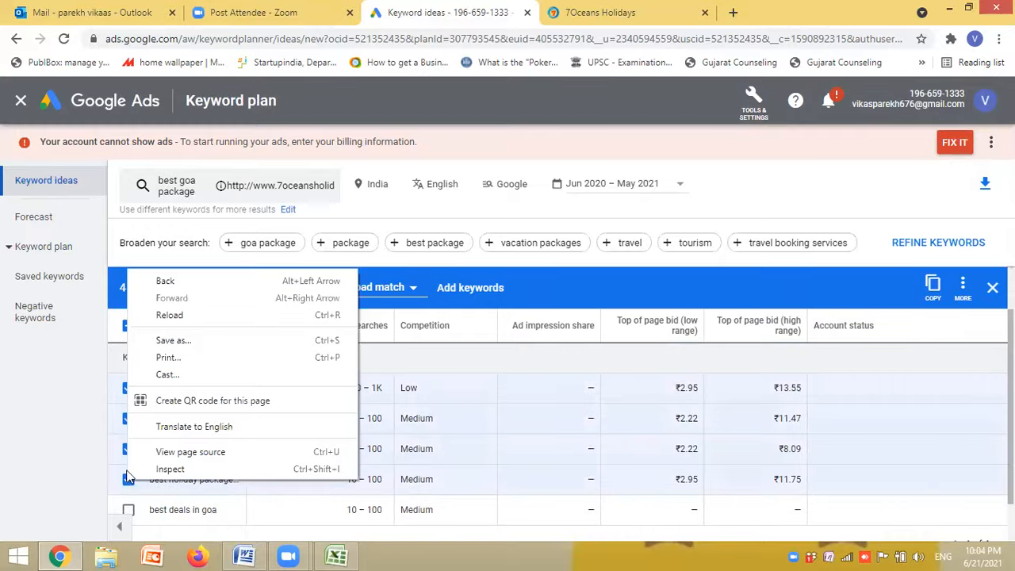
pyautogui.click(85, 428)
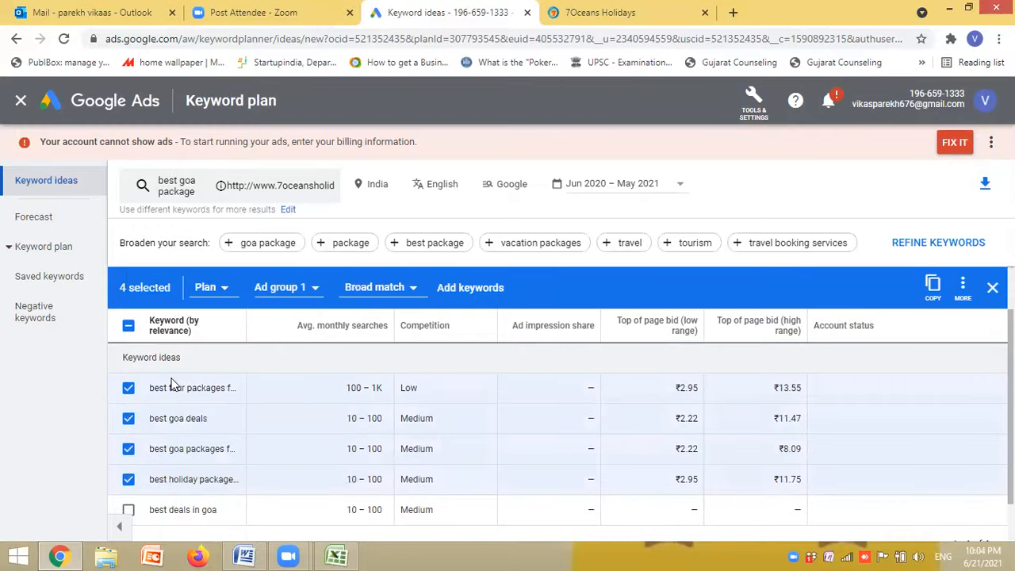
pyautogui.click(50, 224)
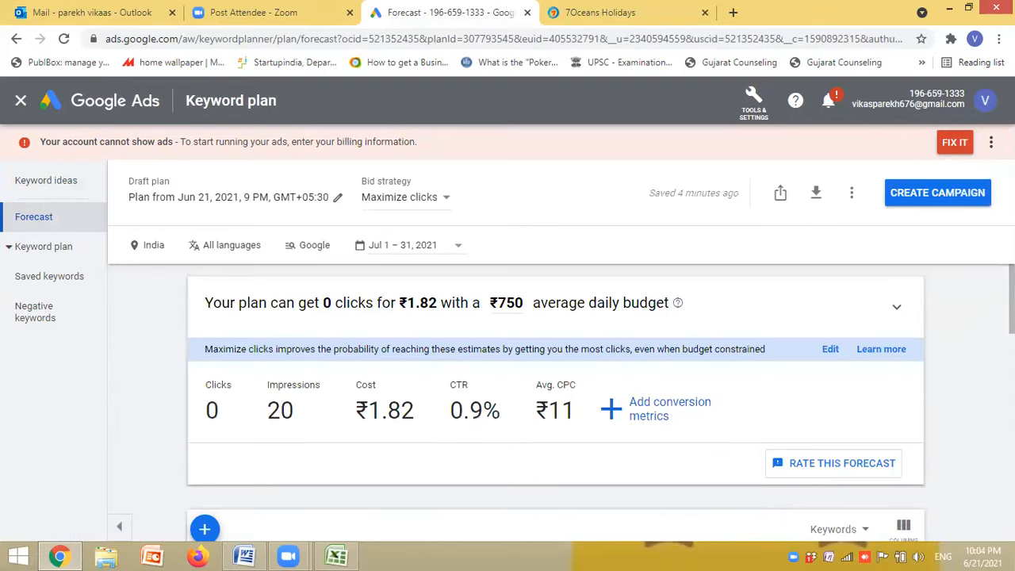
pyautogui.scroll(-3, 556, 396)
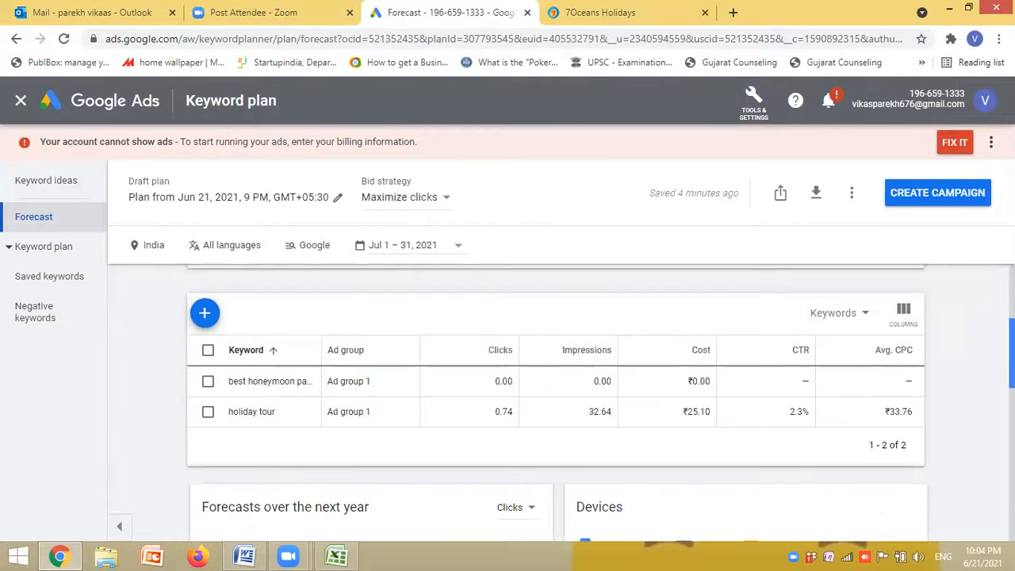
# - Add the keyword idea "best goa deals" to the plan's Ad group 1 as a broad match
pyautogui.click(45, 181)
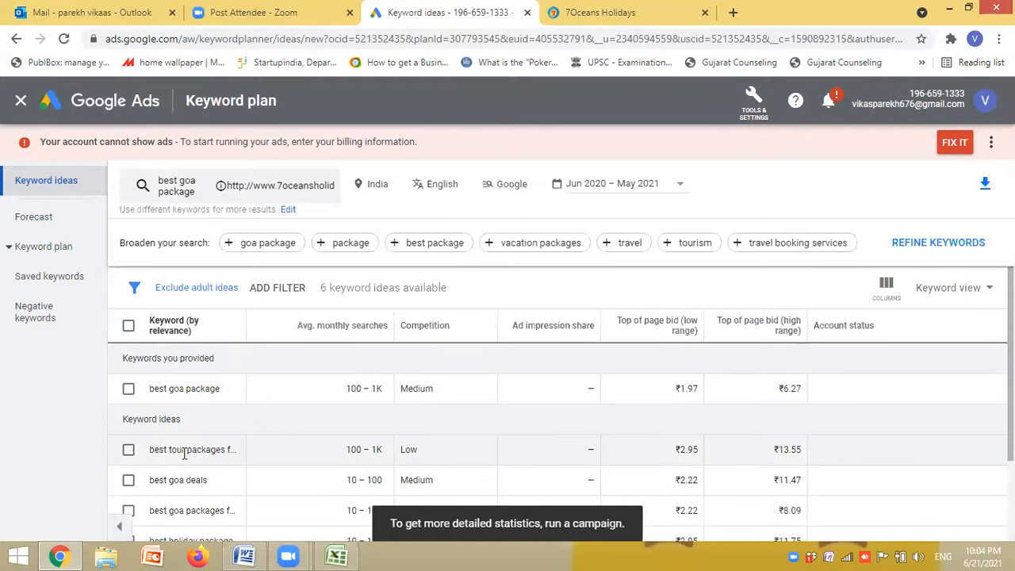
pyautogui.click(128, 480)
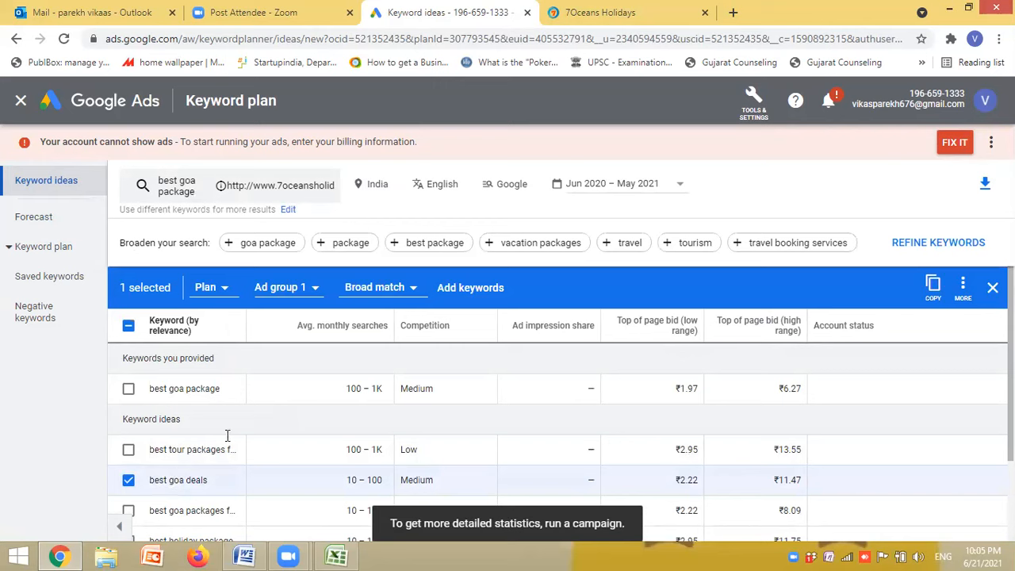
pyautogui.click(471, 289)
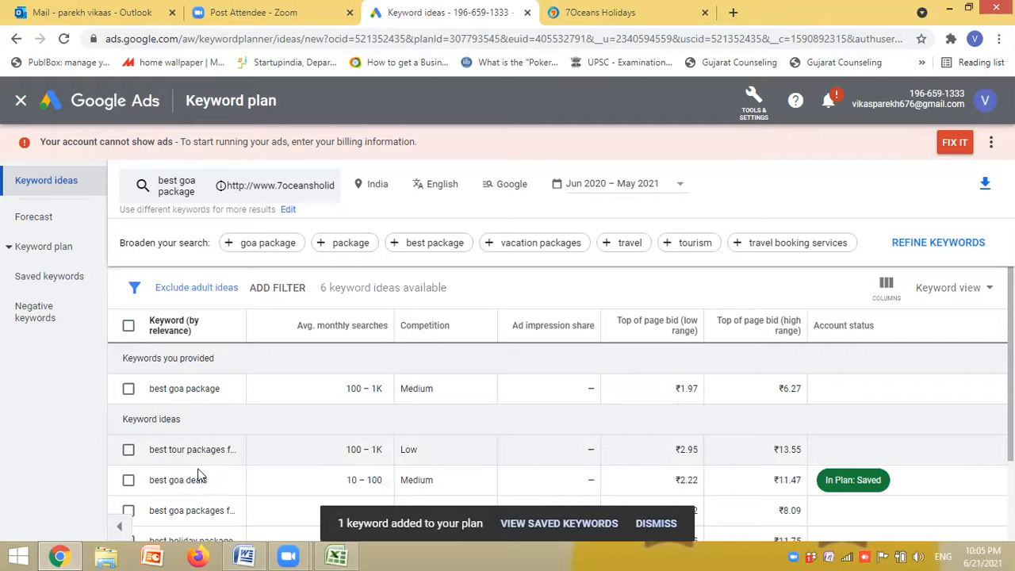
# - Copy the keyword idea beginning with "best tour packages" to the clipboard
pyautogui.click(128, 450)
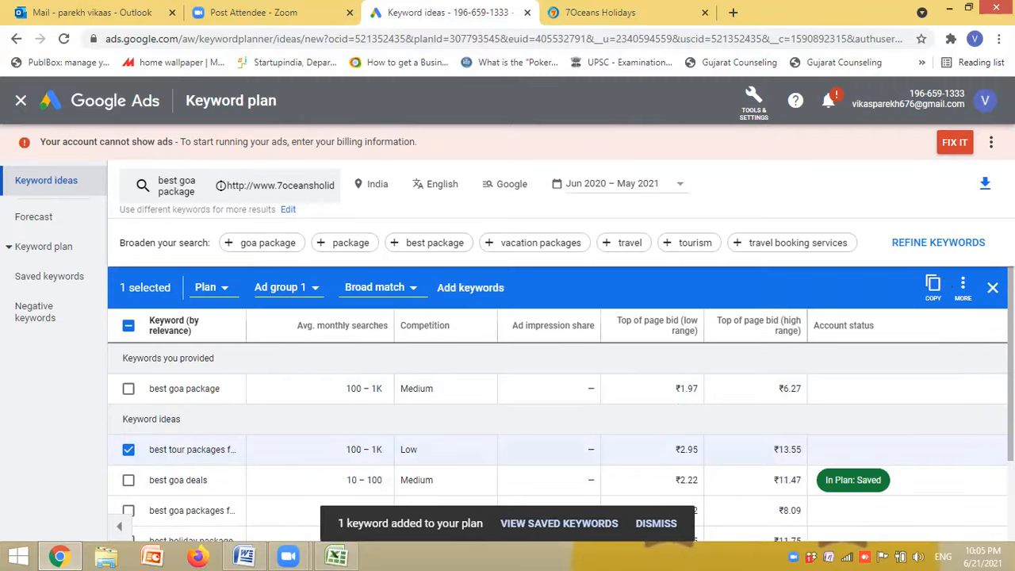
pyautogui.click(933, 287)
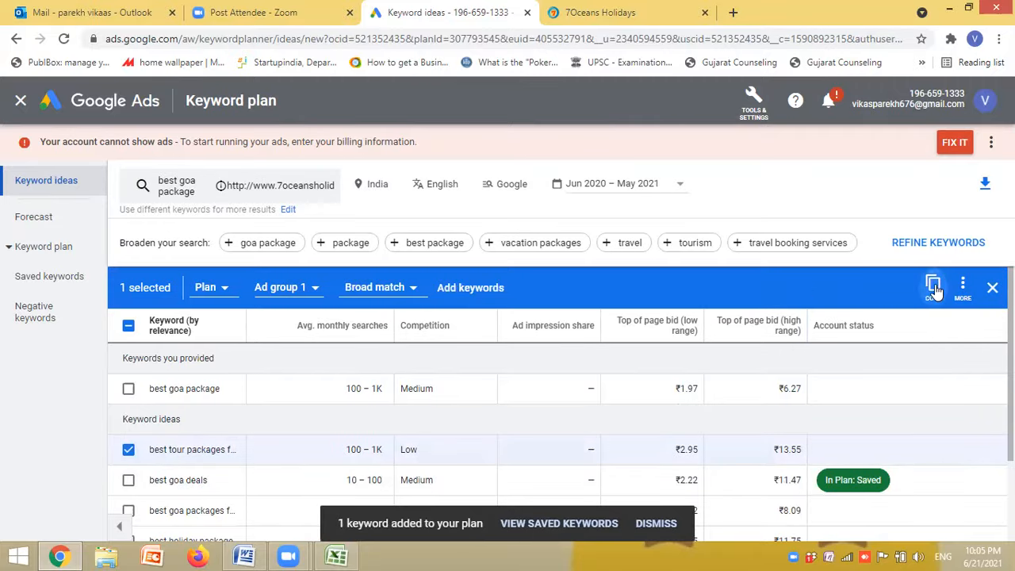
# - Review the plan's forecast summary and per-keyword table, closing the form for adding keywords without saving
pyautogui.click(64, 219)
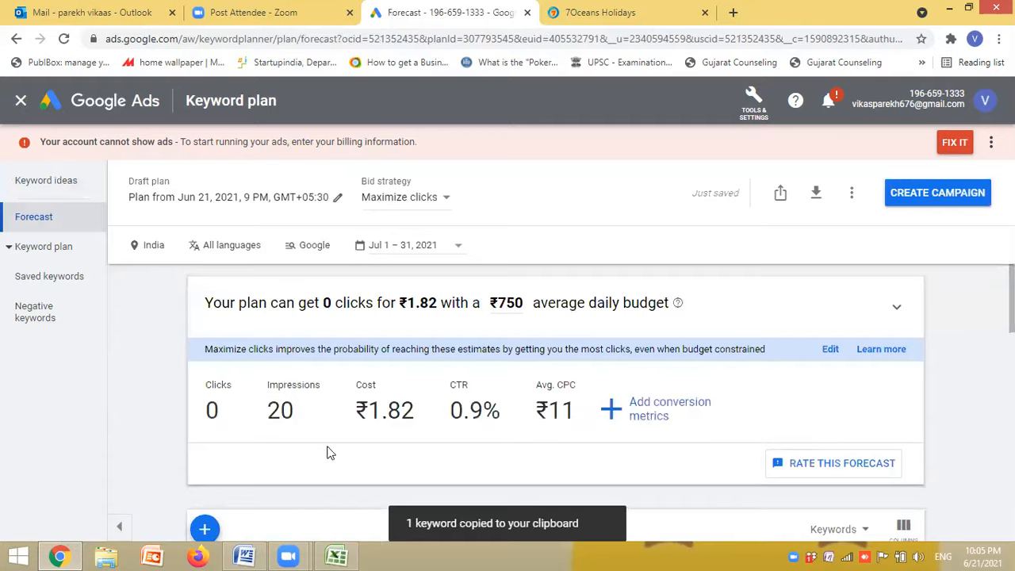
pyautogui.click(204, 529)
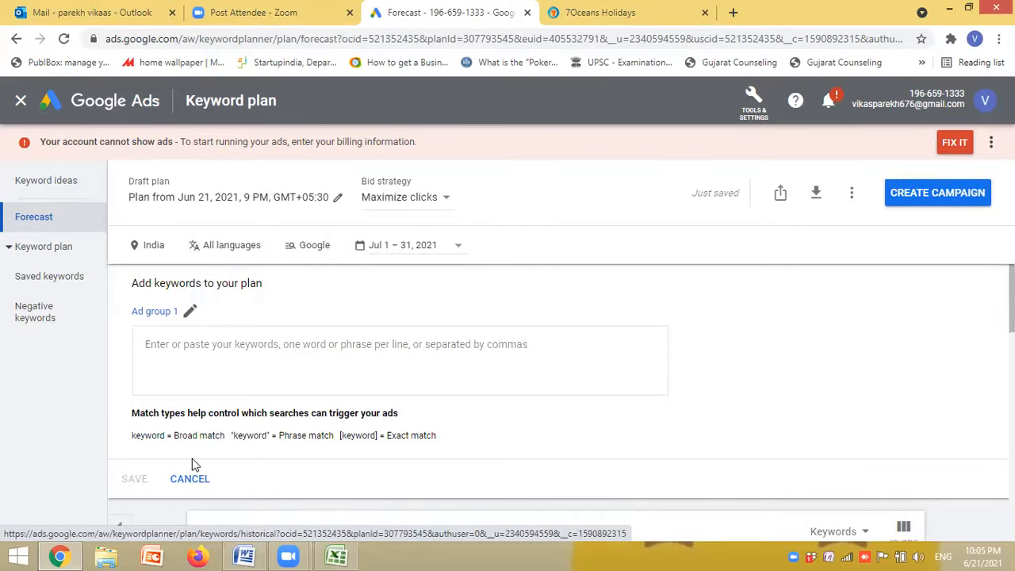
pyautogui.click(189, 480)
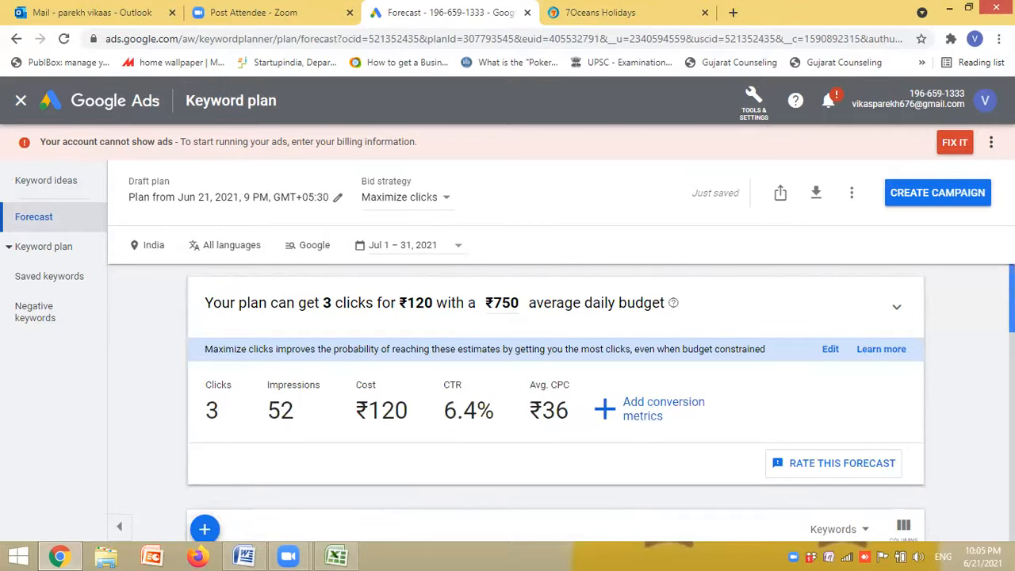
pyautogui.scroll(-2, 244, 433)
pyautogui.scroll(-1, 555, 396)
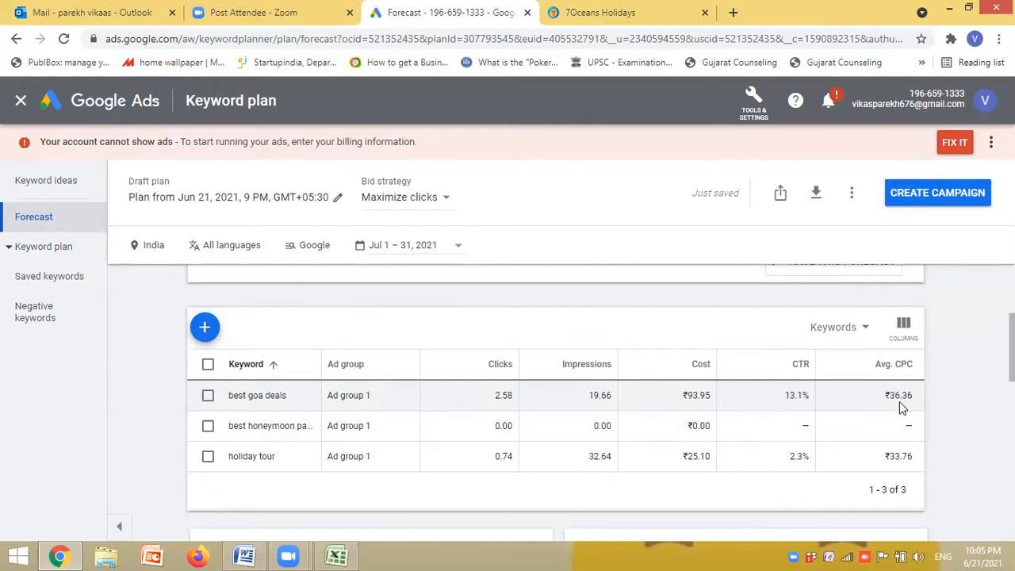
pyautogui.scroll(3, 577, 385)
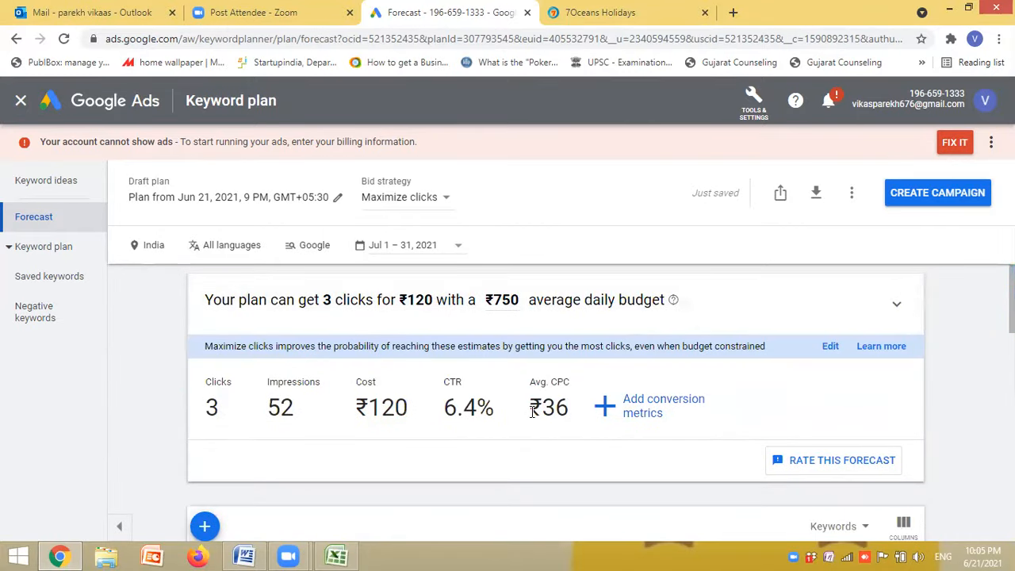
# - Highlight the average CPC, CTR, cost, impressions and clicks figures one by one in the forecast summary
pyautogui.moveTo(532, 411); pyautogui.dragTo(596, 414)
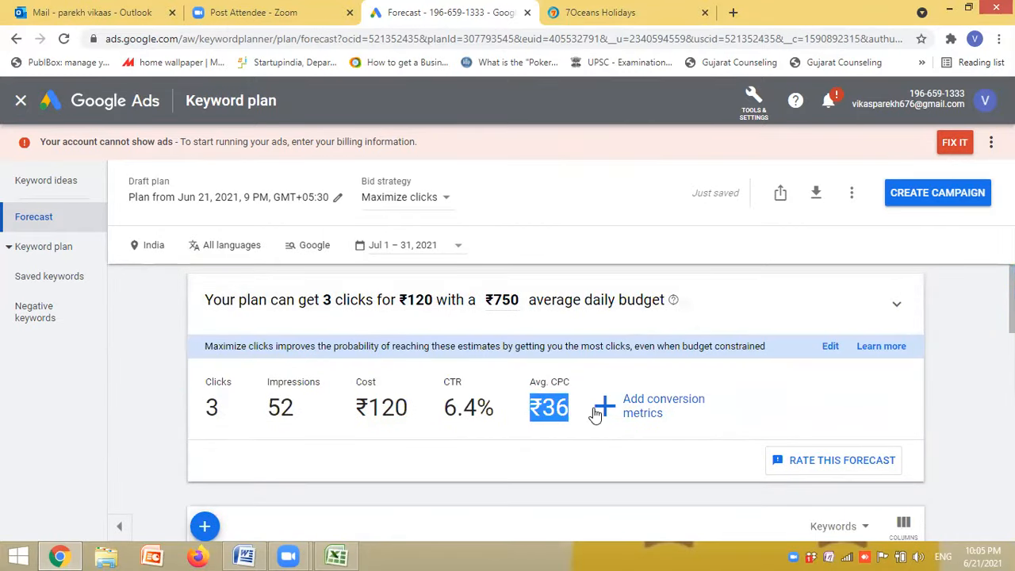
pyautogui.click(445, 411)
pyautogui.moveTo(446, 411); pyautogui.dragTo(494, 413)
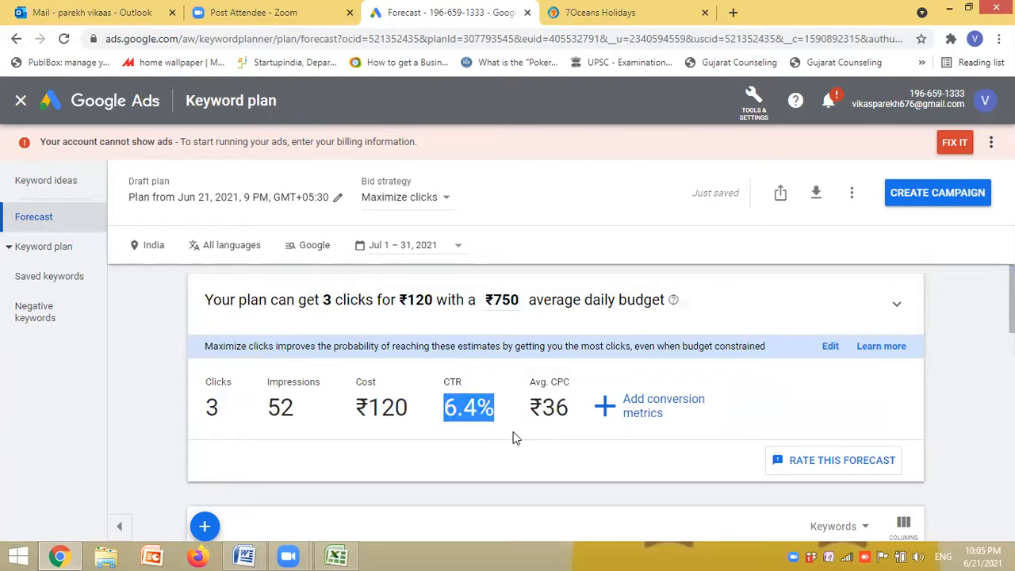
pyautogui.click(512, 437)
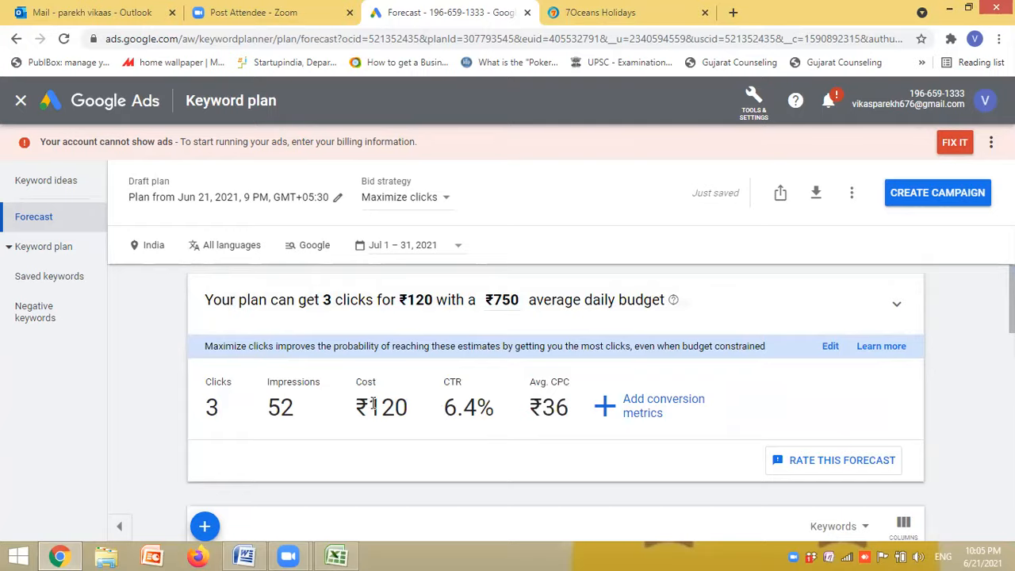
pyautogui.moveTo(369, 405); pyautogui.dragTo(409, 408)
pyautogui.click(314, 419)
pyautogui.doubleClick(332, 419)
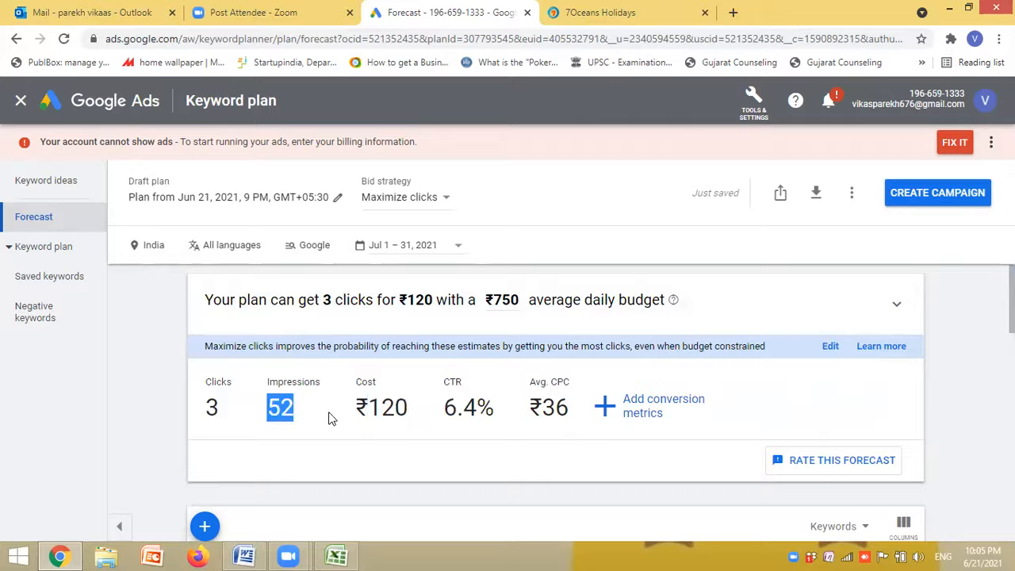
pyautogui.click(331, 419)
pyautogui.doubleClick(230, 414)
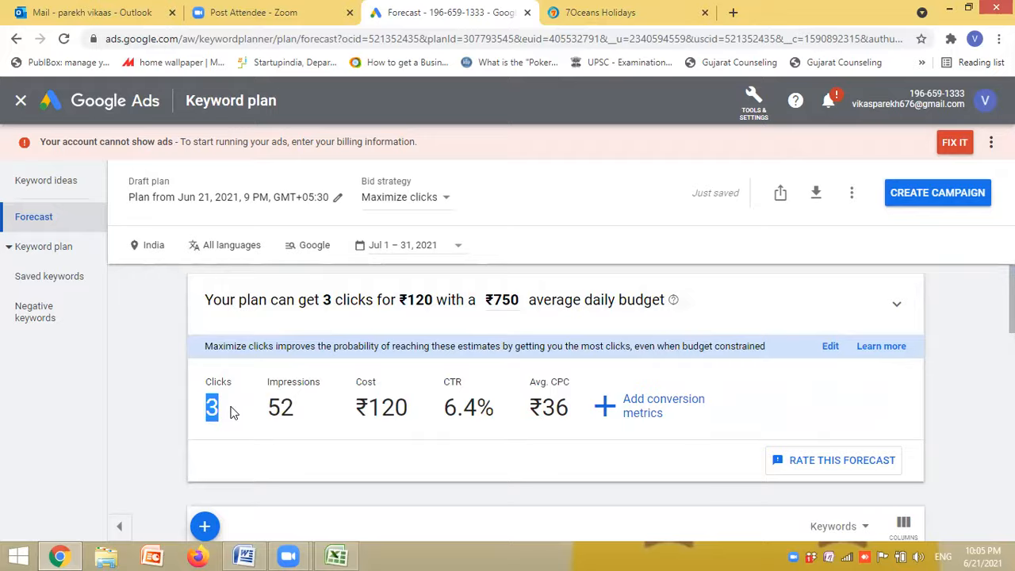
pyautogui.click(358, 465)
# - Highlight the CTR and cost figures again and compare them with the per-keyword forecast table
pyautogui.moveTo(445, 408); pyautogui.dragTo(481, 407)
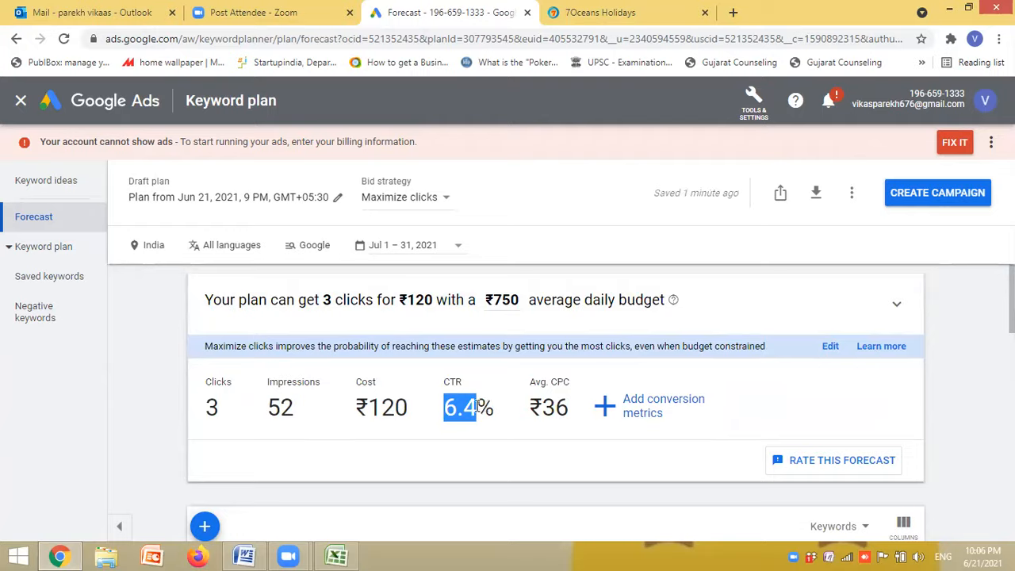
pyautogui.moveTo(370, 409); pyautogui.dragTo(413, 413)
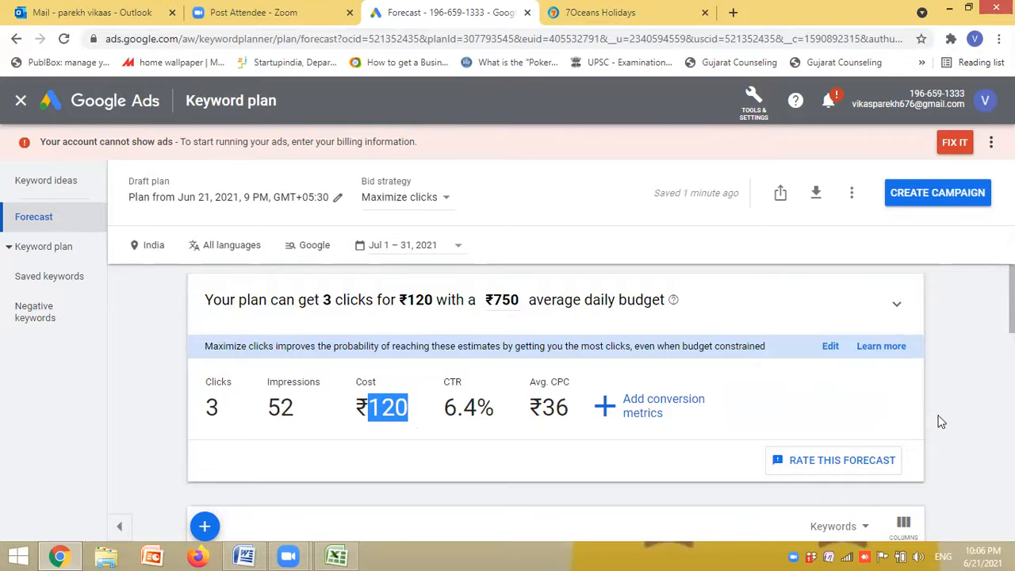
pyautogui.scroll(-3, 420, 433)
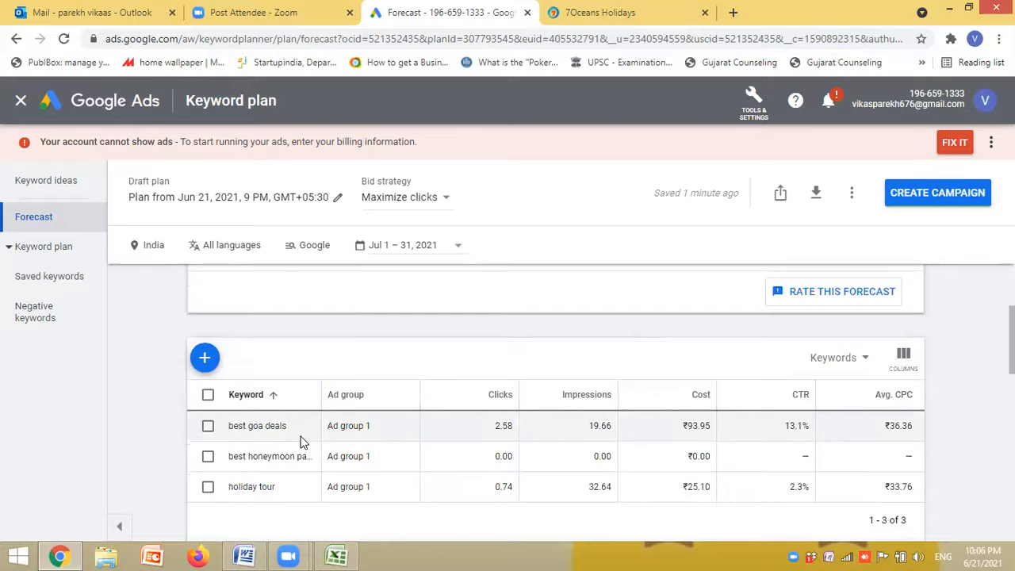
pyautogui.scroll(3, 426, 420)
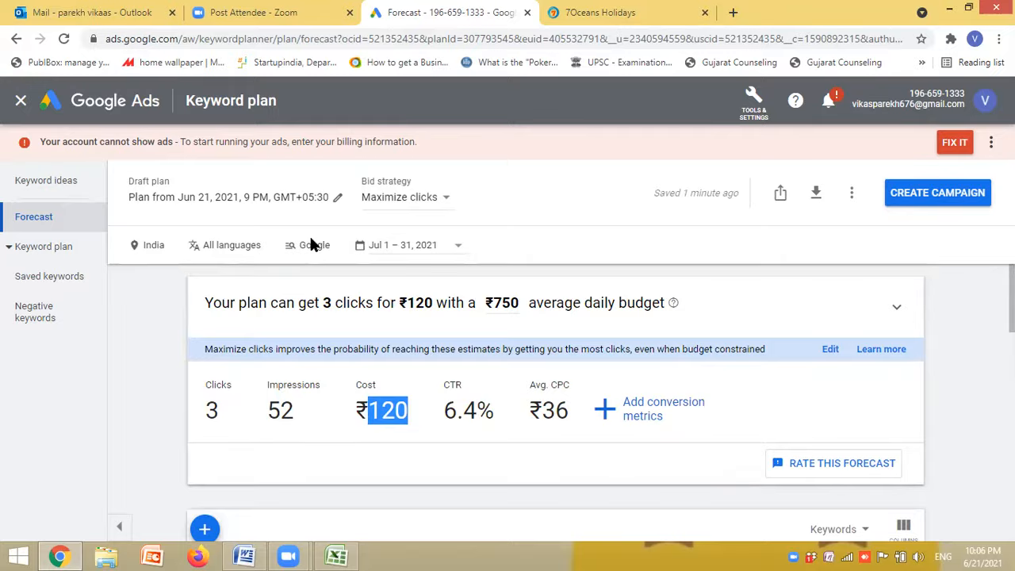
# - Reopen the keyword ideas search, switch its source to a website, and clear the site address
pyautogui.click(43, 279)
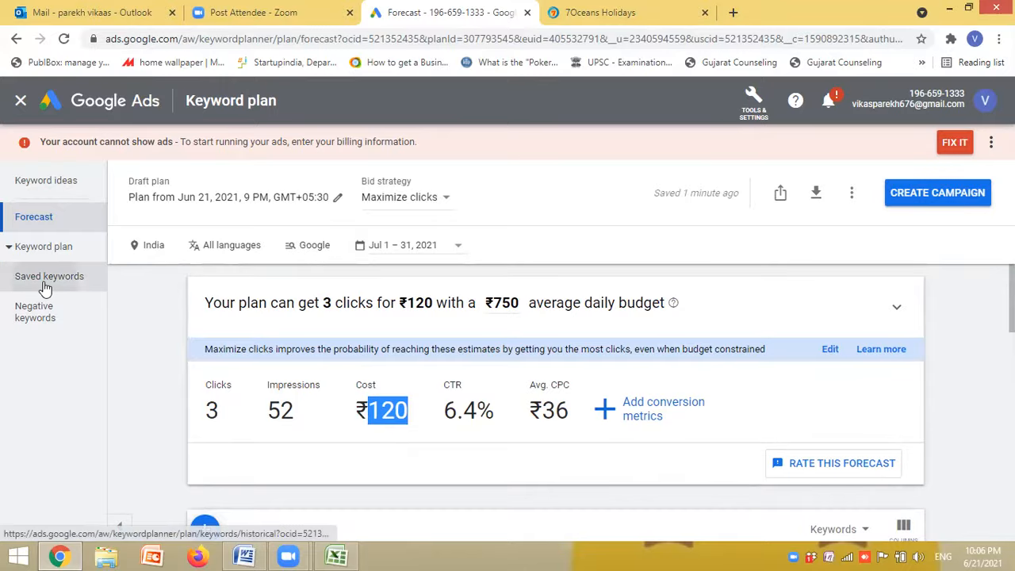
pyautogui.click(63, 193)
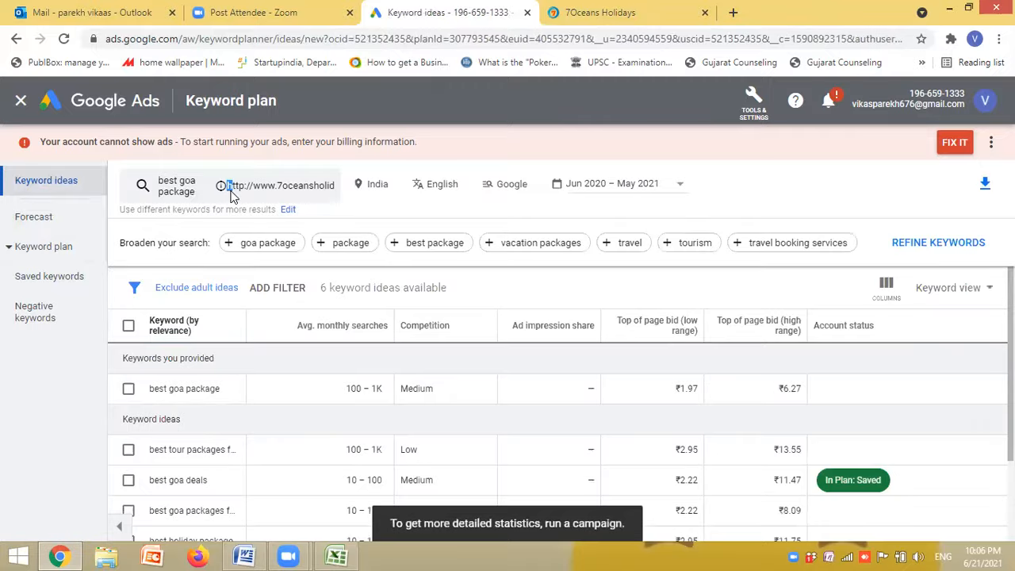
pyautogui.click(230, 198)
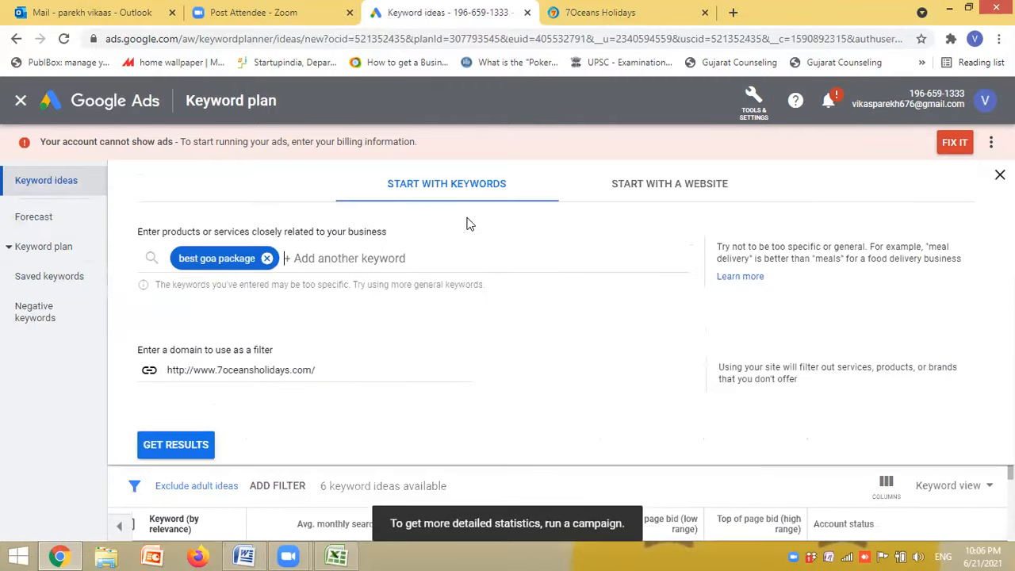
pyautogui.click(698, 184)
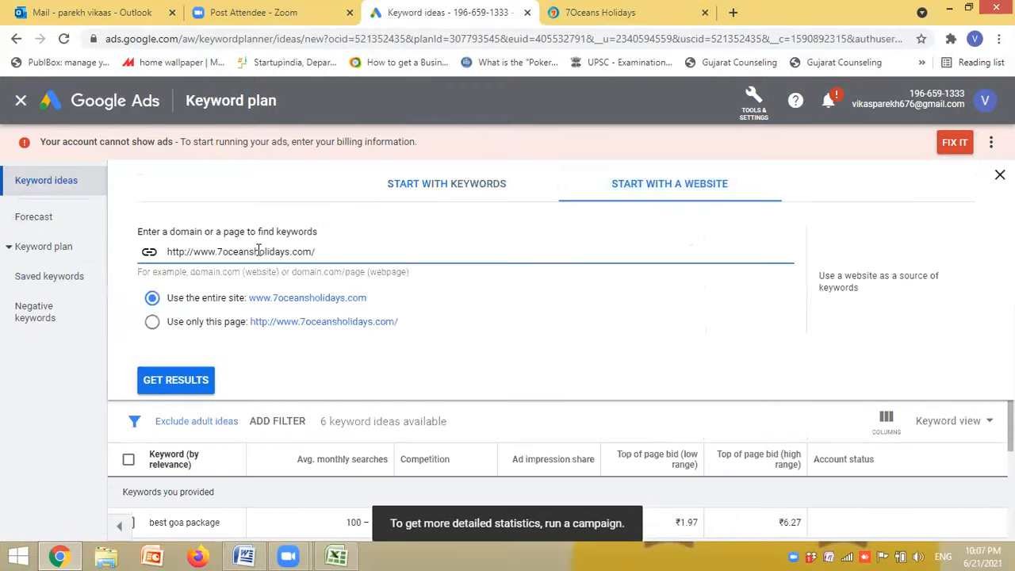
pyautogui.moveTo(317, 252); pyautogui.dragTo(151, 255)
pyautogui.hotkey('ctrl', 'c')
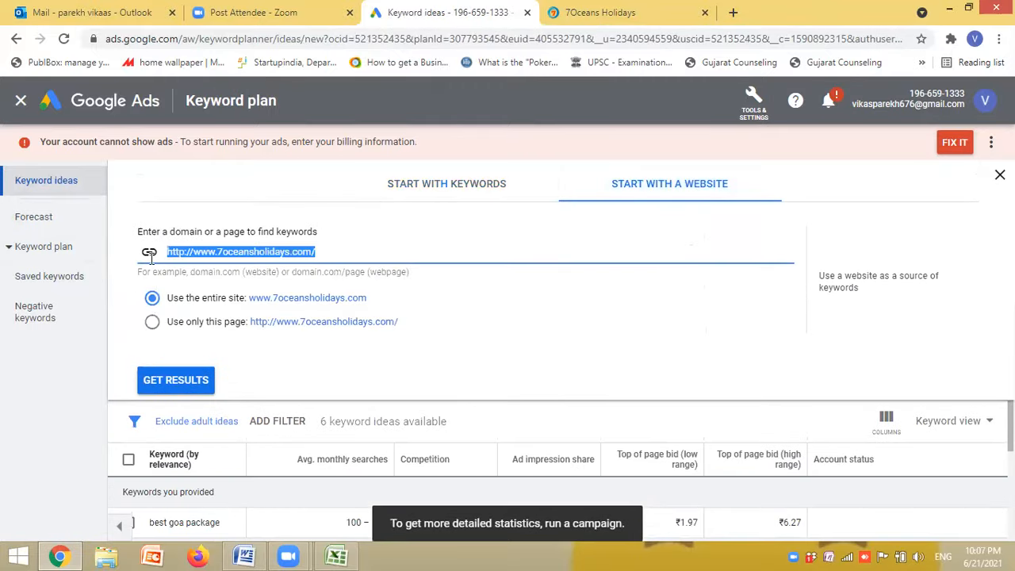
pyautogui.press('BackSpace')
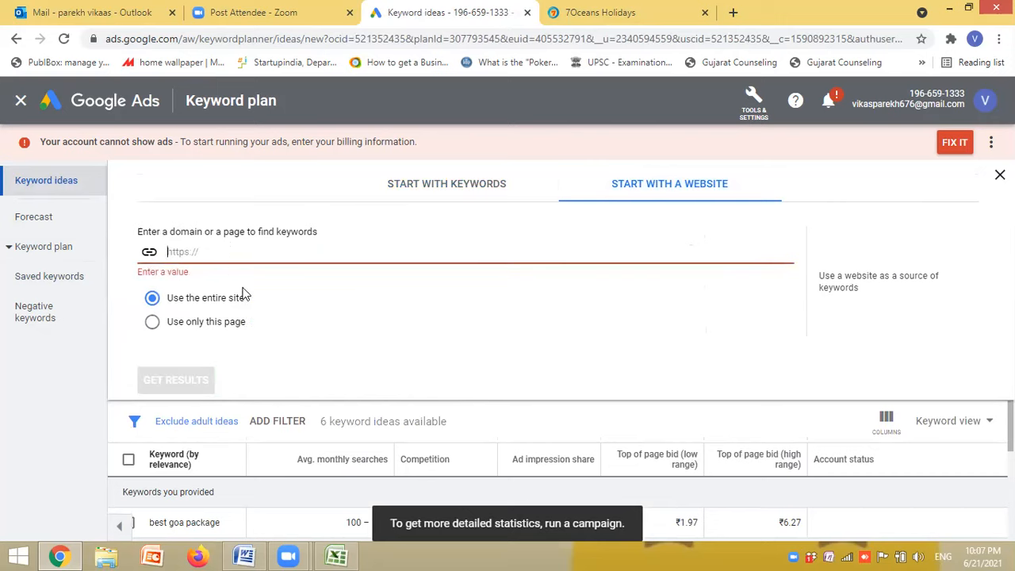
pyautogui.write('best tour packages for goa')
pyautogui.moveTo(293, 260); pyautogui.dragTo(170, 264)
pyautogui.press('BackSpace')
pyautogui.press('BackSpace')
# - Get keyword ideas for the entire 7oceansholidays.com site, taking the address from its open page
pyautogui.click(595, 16)
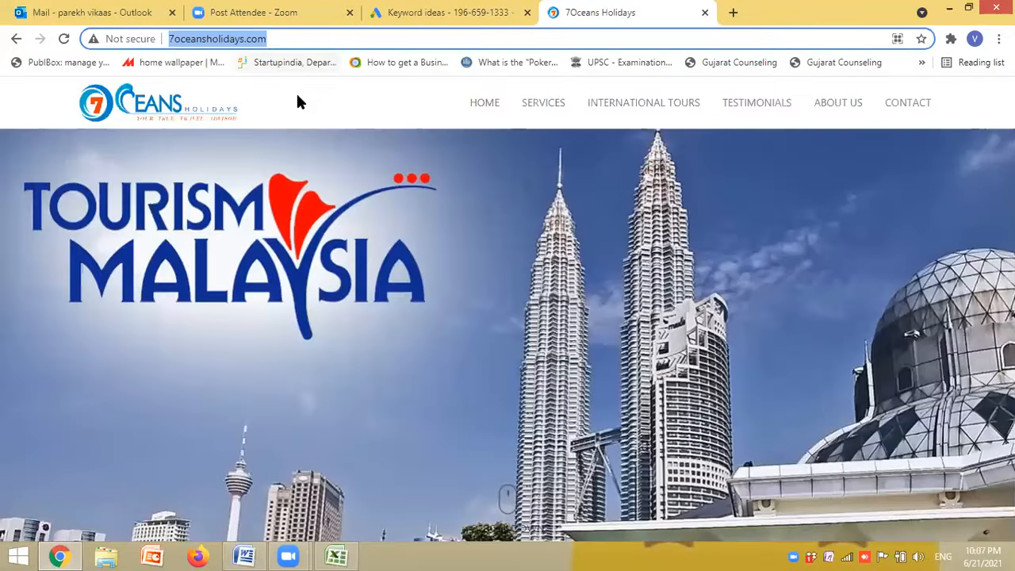
pyautogui.click(429, 13)
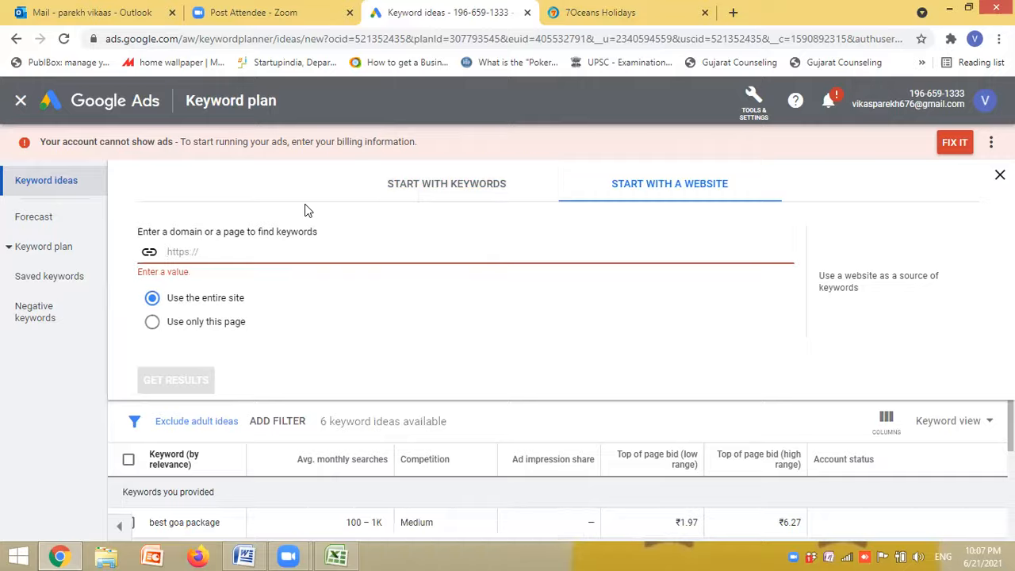
pyautogui.hotkey('ctrl', 'v')
pyautogui.click(175, 381)
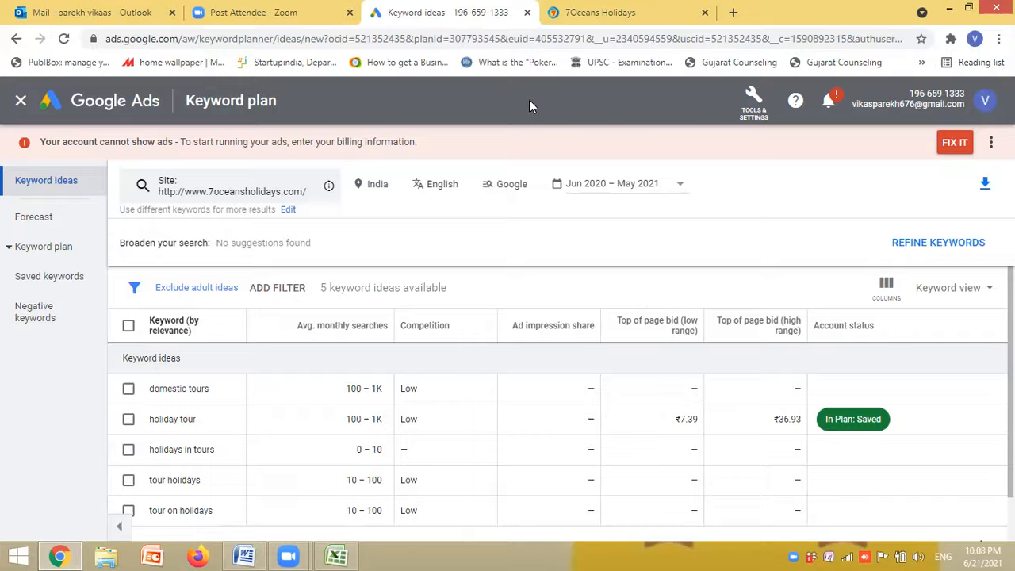
# - Close the keyword plan page and look through the 7Oceans Holidays homepage down to the contact section and back to International Tours
pyautogui.click(530, 14)
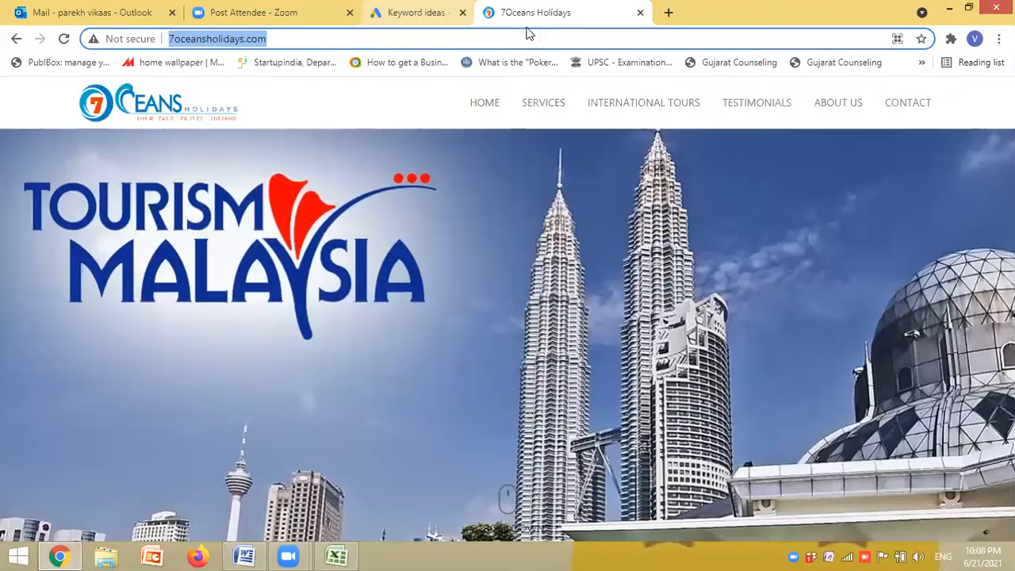
pyautogui.scroll(-2, 654, 282)
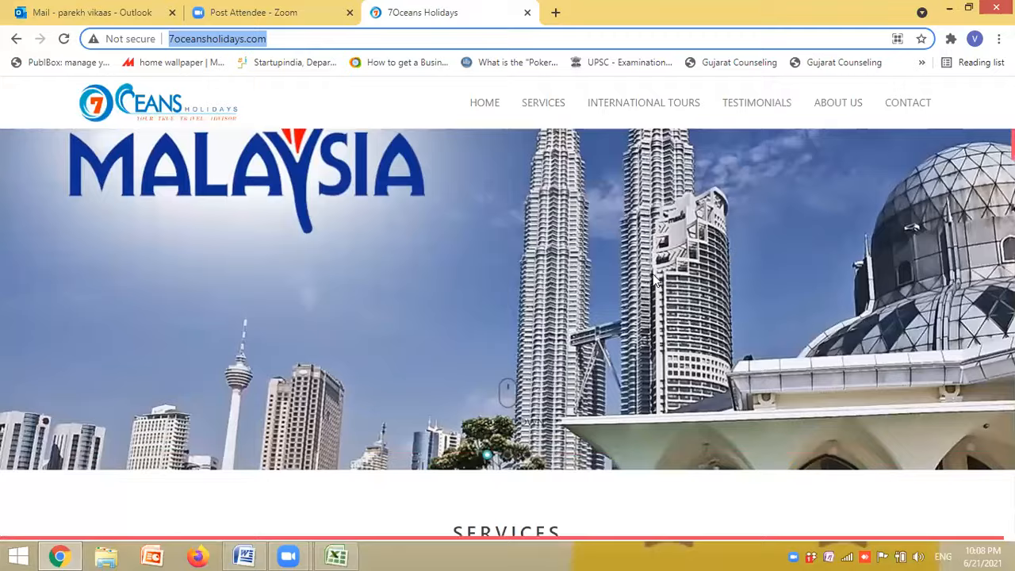
pyautogui.scroll(-12, 655, 279)
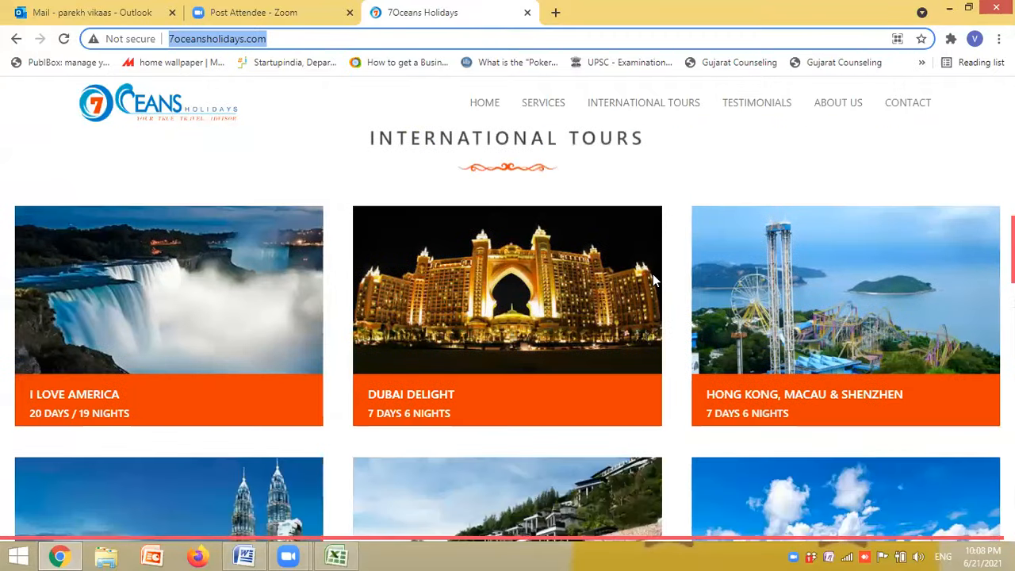
pyautogui.scroll(-9, 652, 273)
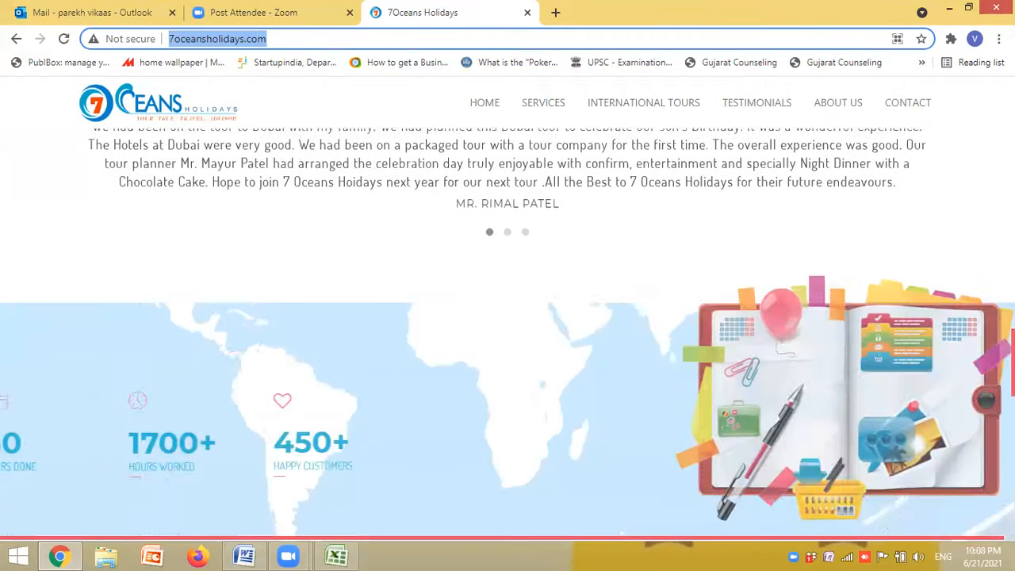
pyautogui.scroll(-10, 653, 274)
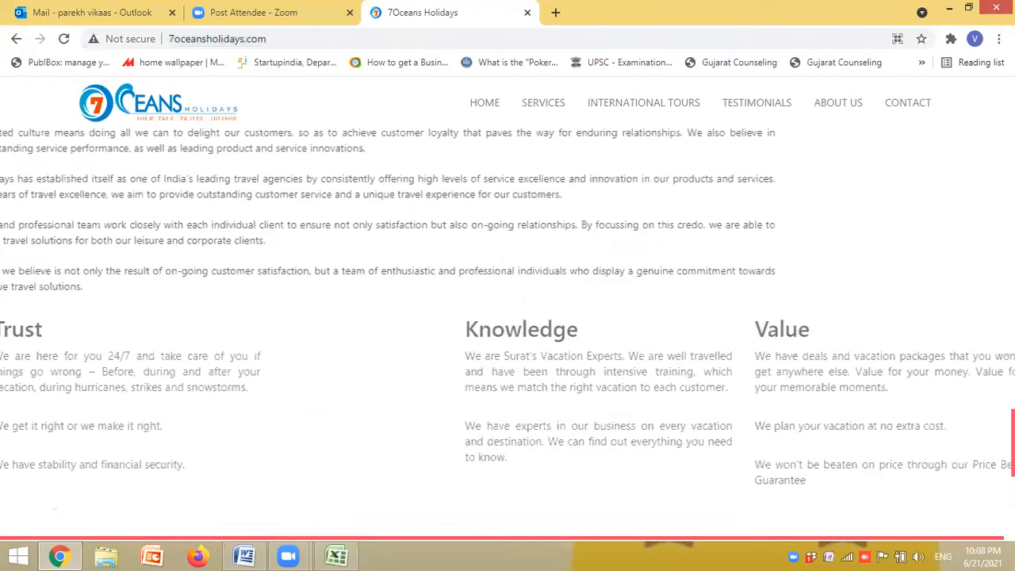
pyautogui.scroll(-4, 497, 288)
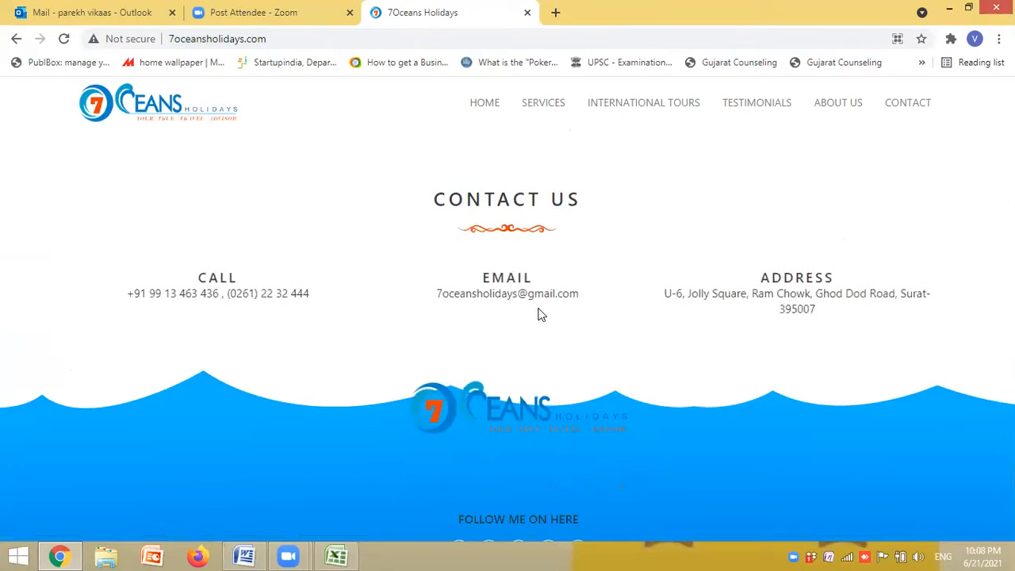
pyautogui.scroll(3, 538, 315)
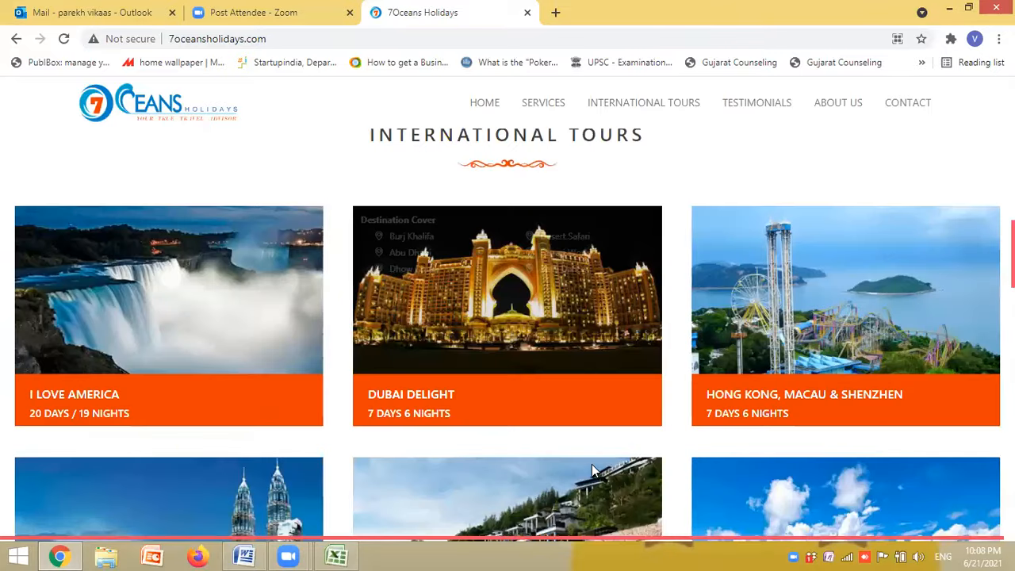
pyautogui.scroll(1, 592, 469)
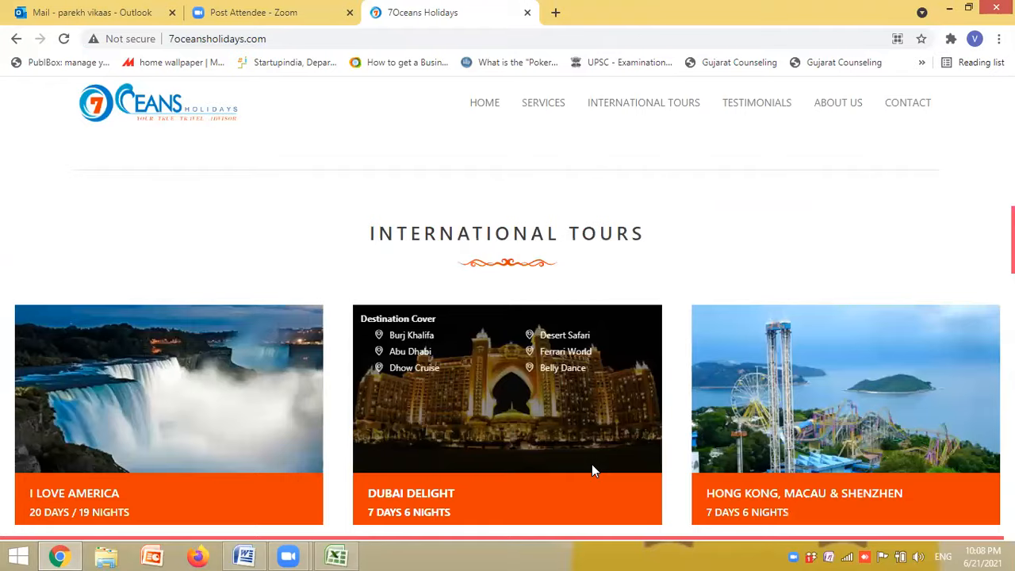